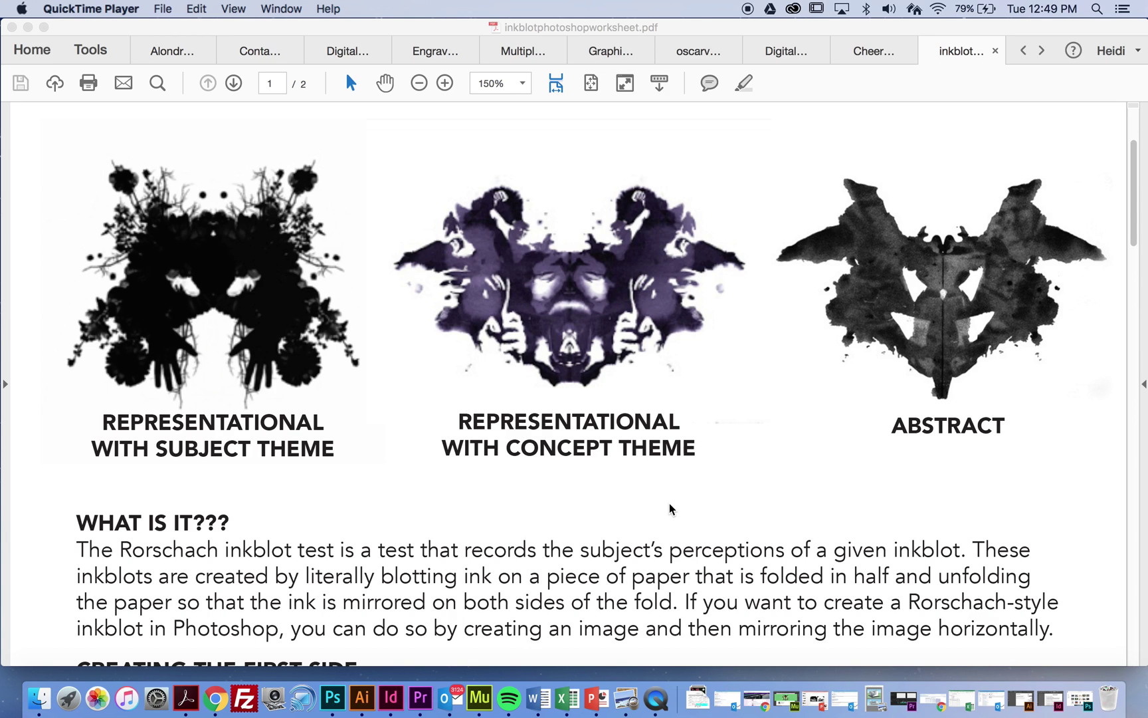
# Scroll through the opening part of the worksheet in Acrobat Reader.
pyautogui.scroll(3, 672, 511)
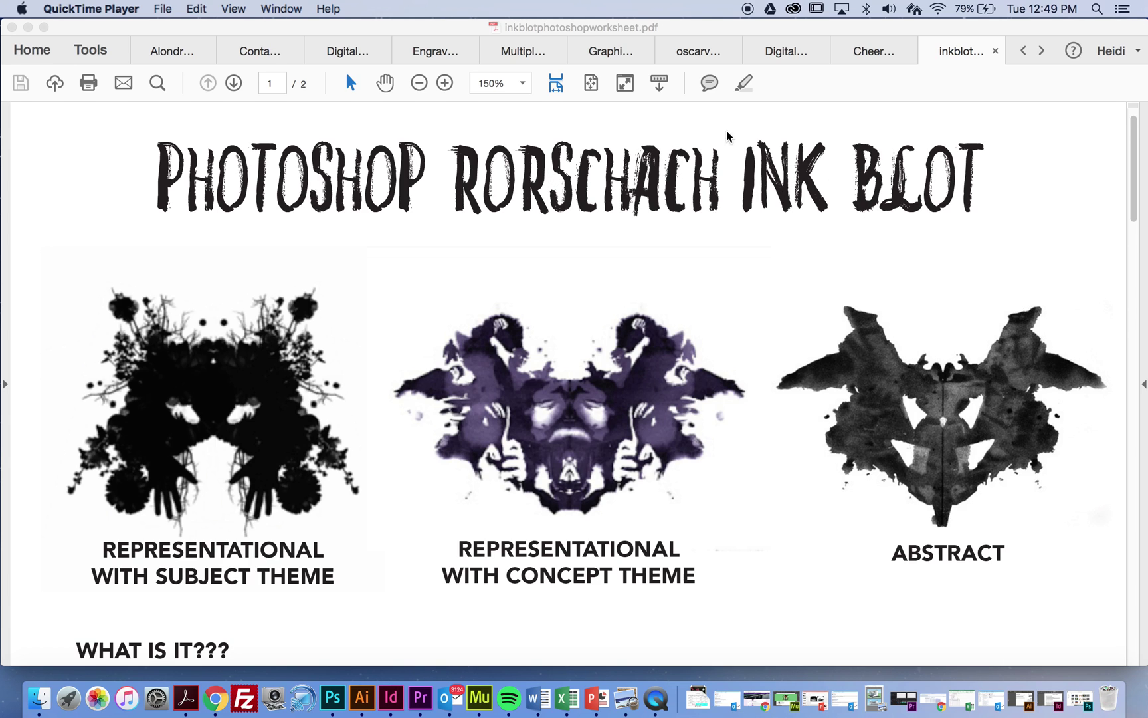
pyautogui.scroll(-1, 291, 170)
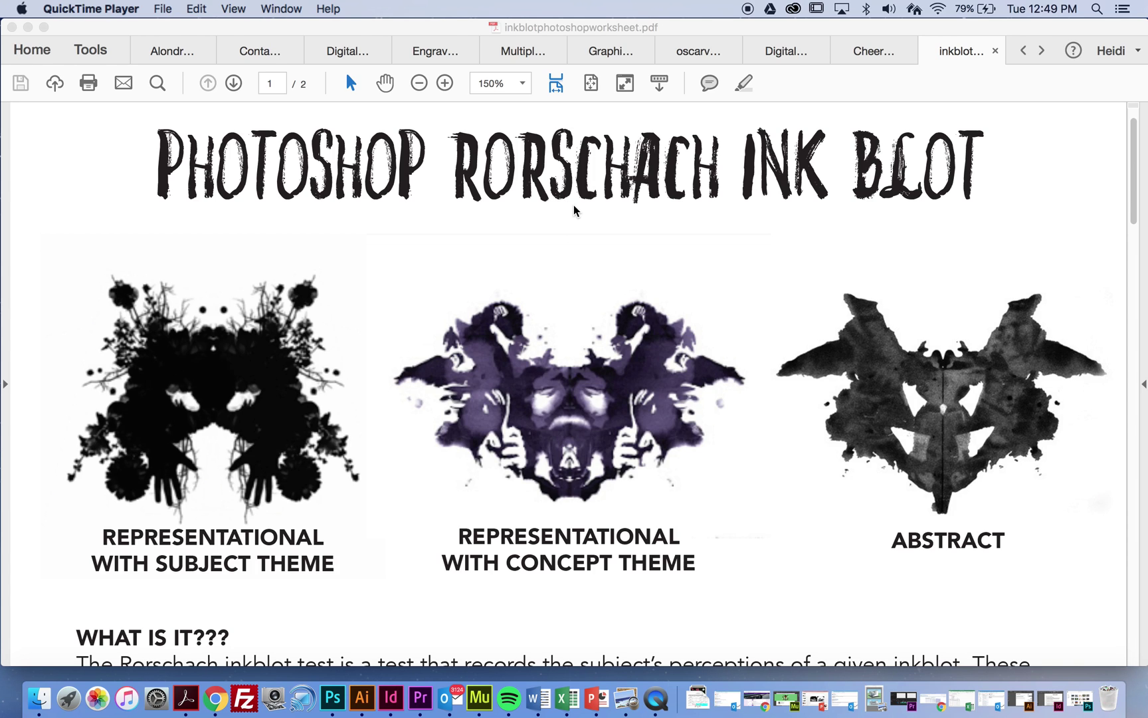
pyautogui.scroll(-2, 574, 206)
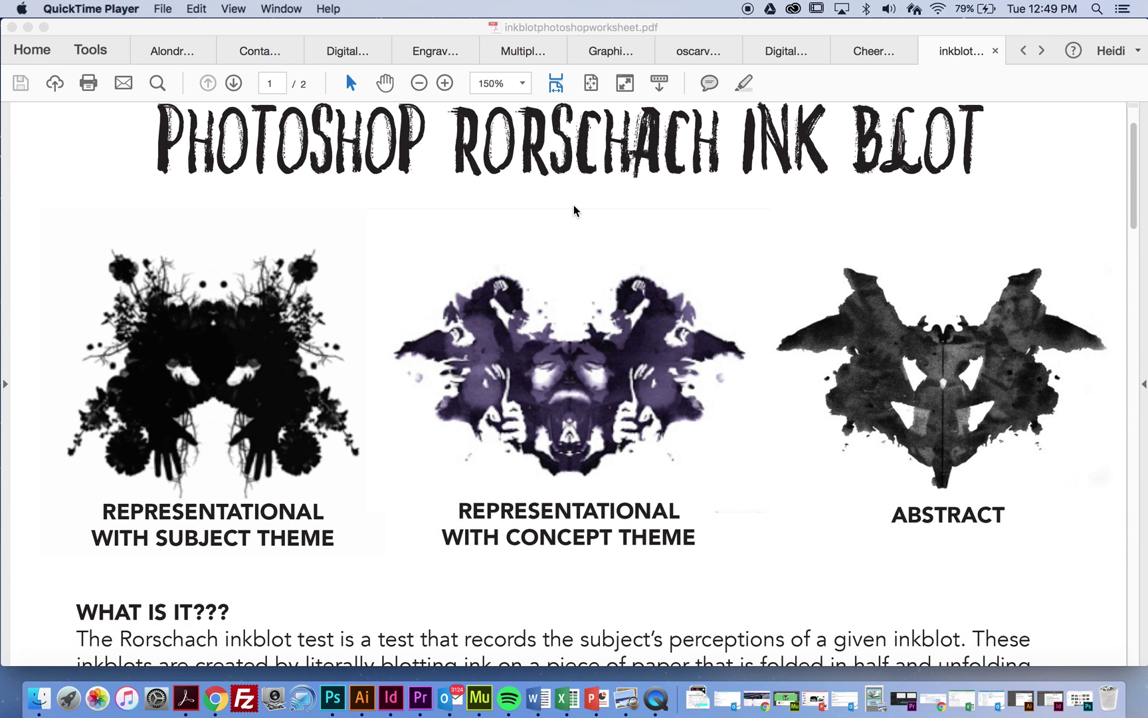
pyautogui.scroll(-8, 574, 207)
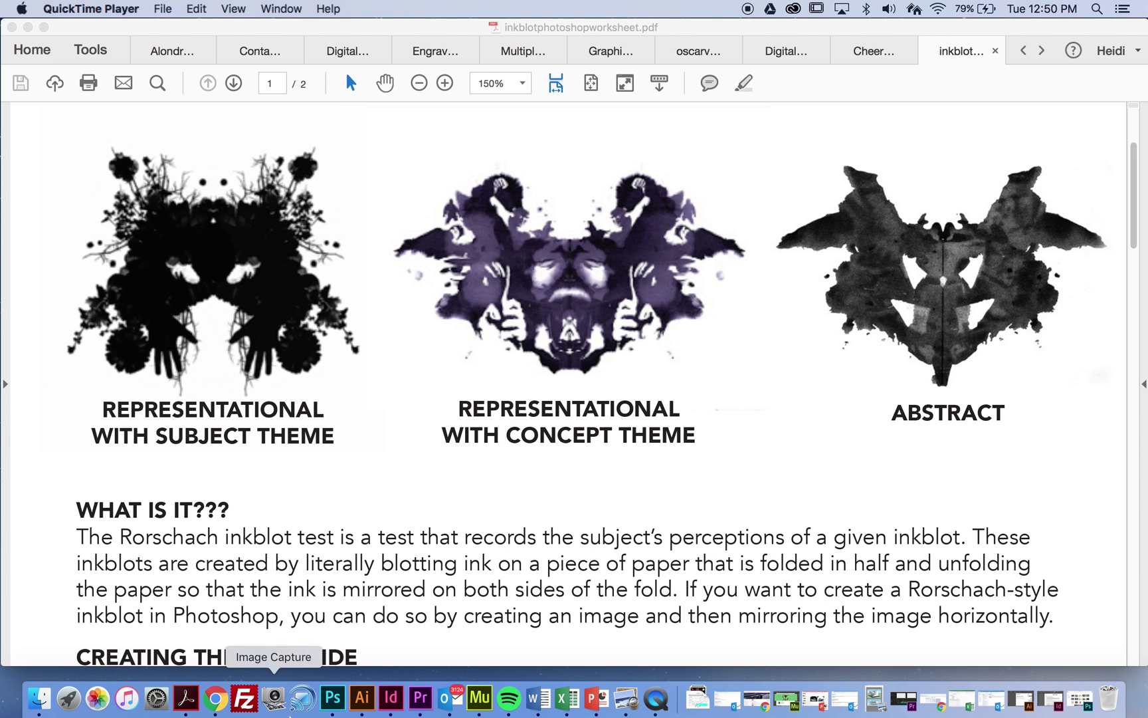
# Browse the Rorschach image search results in the browser, then hide it.
pyautogui.click(216, 698)
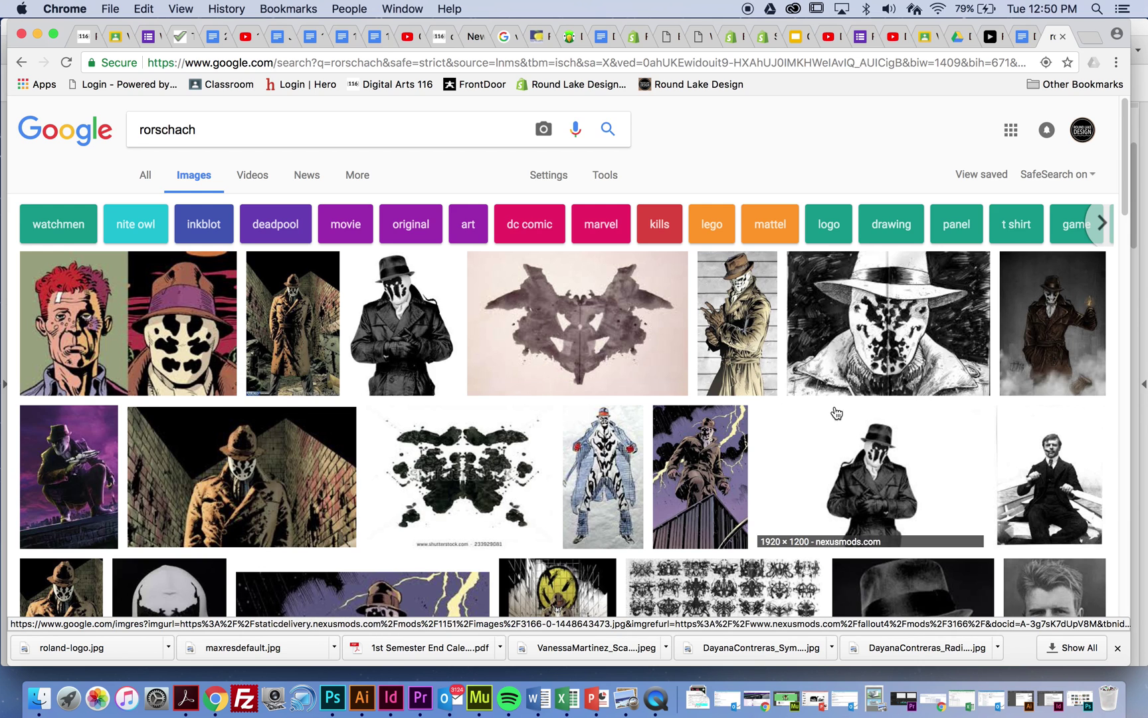
pyautogui.scroll(-1, 854, 351)
pyautogui.scroll(-5, 854, 351)
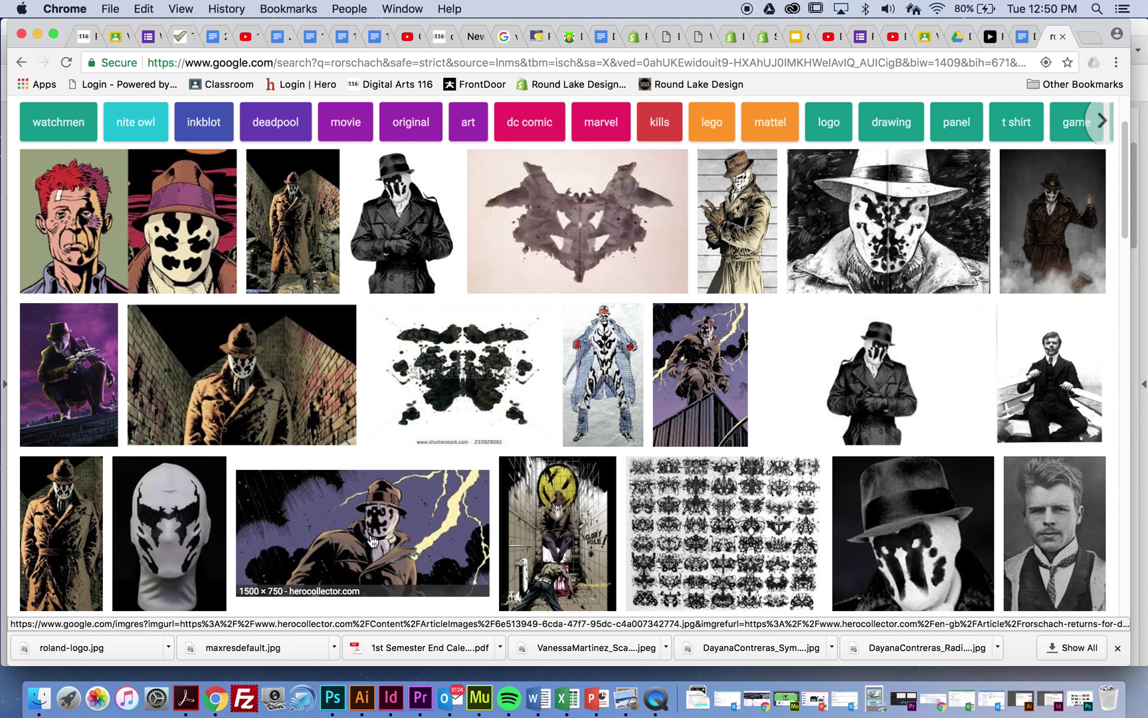
pyautogui.scroll(-8, 372, 540)
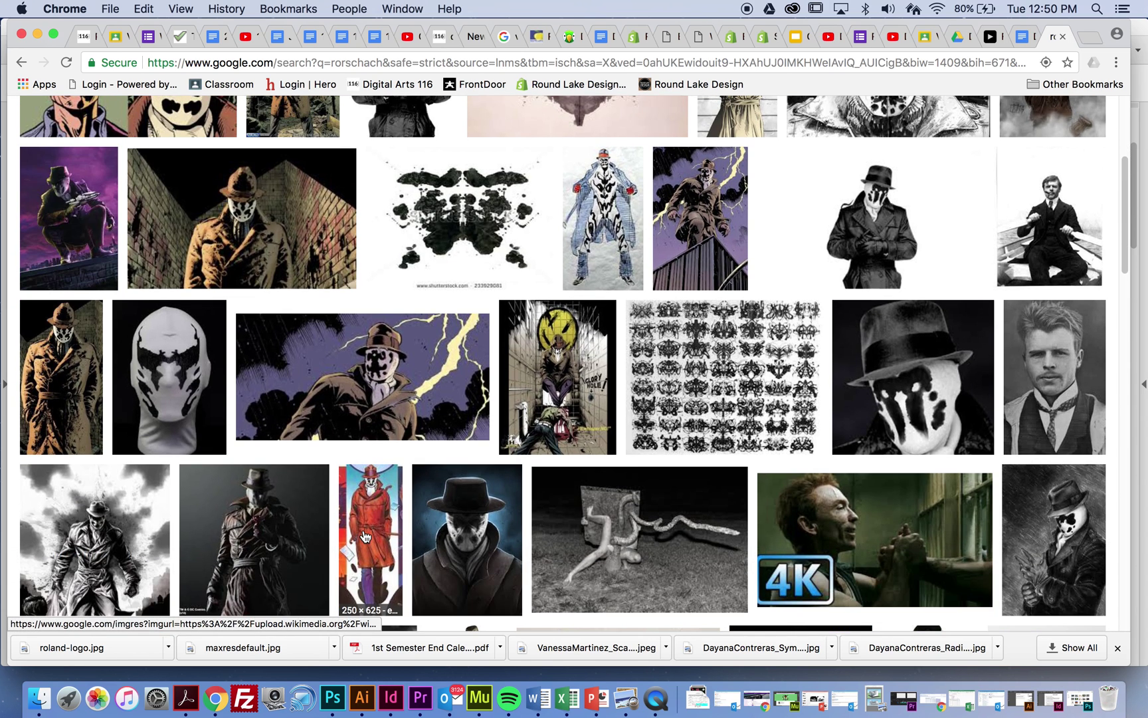
pyautogui.scroll(-6, 365, 536)
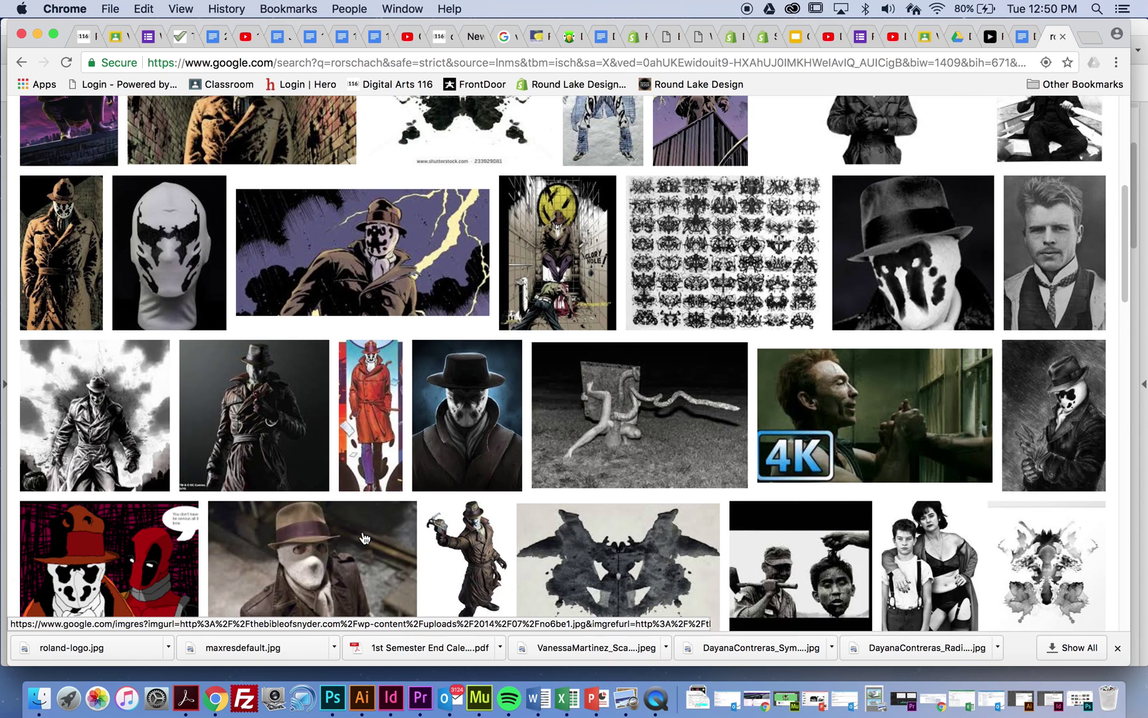
pyautogui.scroll(-8, 364, 537)
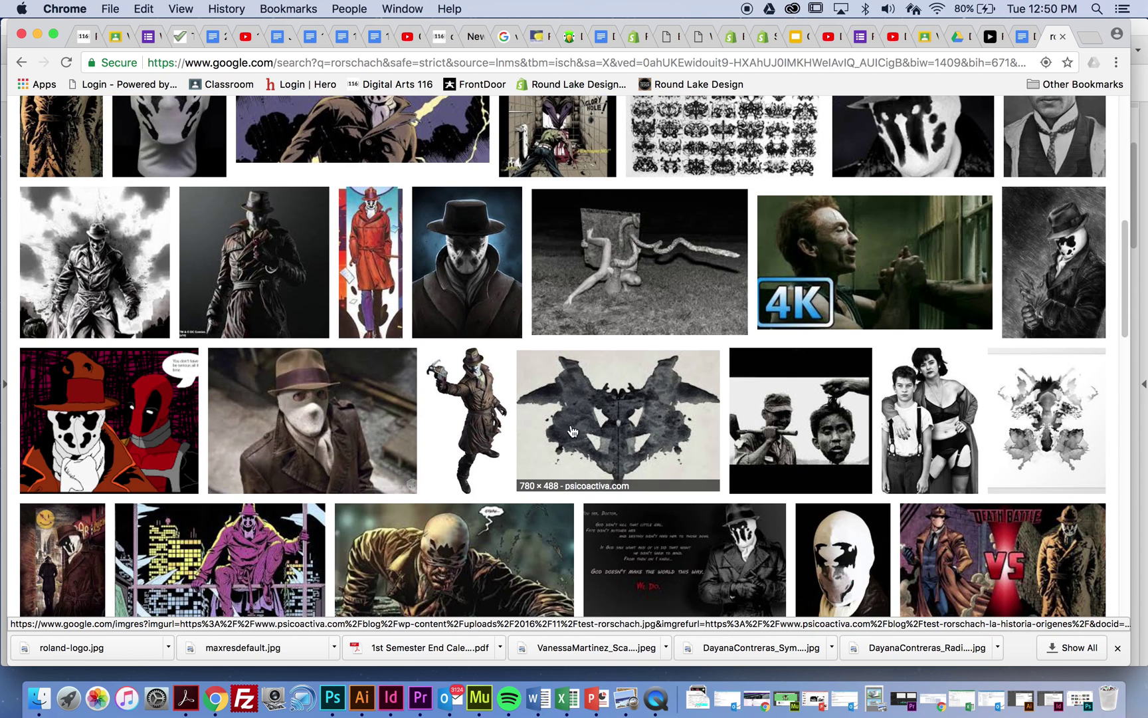
pyautogui.scroll(20, 605, 435)
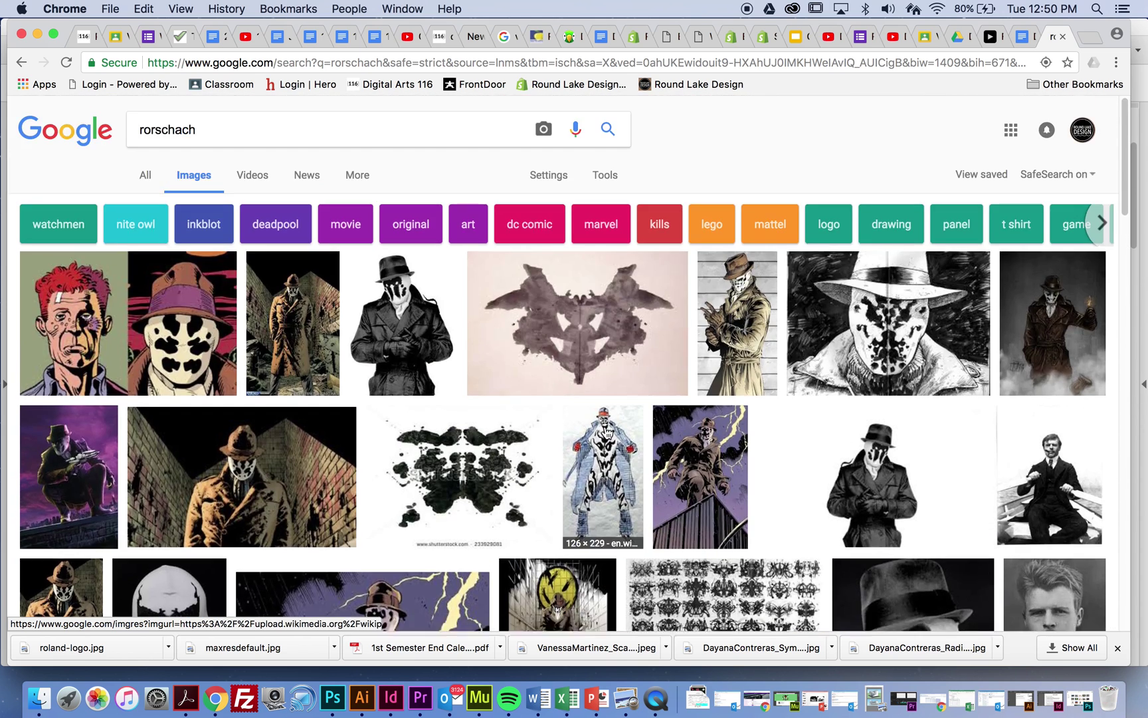
pyautogui.click(39, 33)
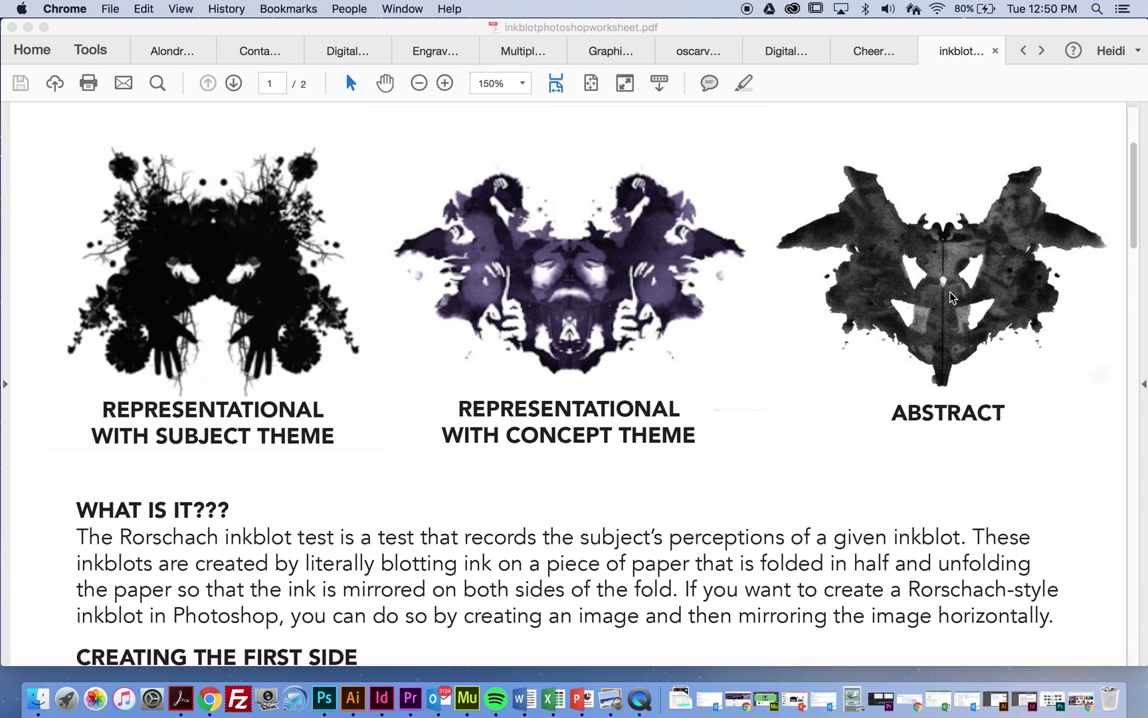
# Read down to Creating the First Side and Loading Brushes, then switch to Photoshop.
pyautogui.scroll(4, 948, 292)
pyautogui.scroll(-2, 949, 296)
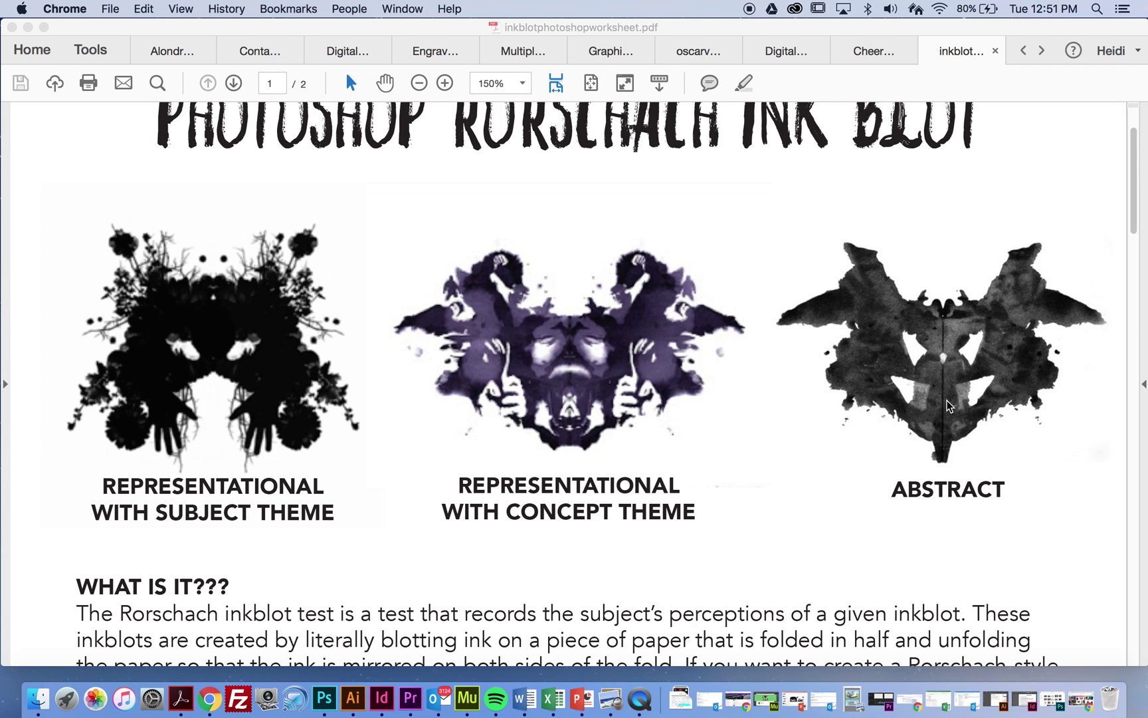
pyautogui.scroll(1, 948, 376)
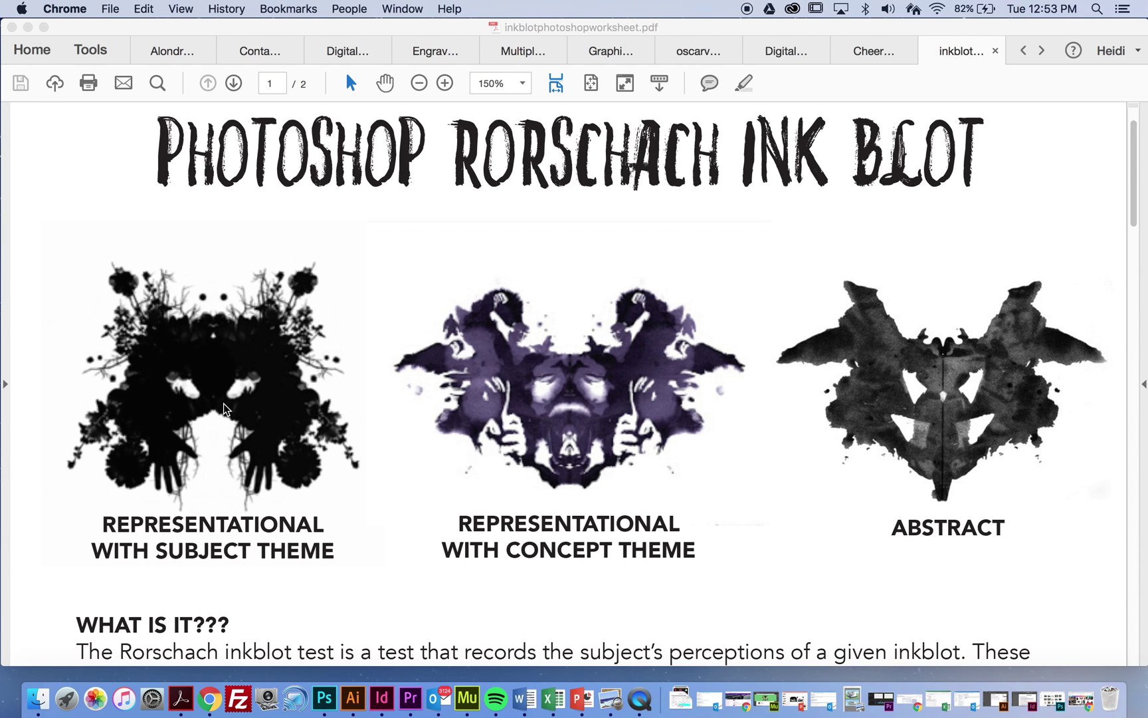
pyautogui.scroll(-8, 224, 408)
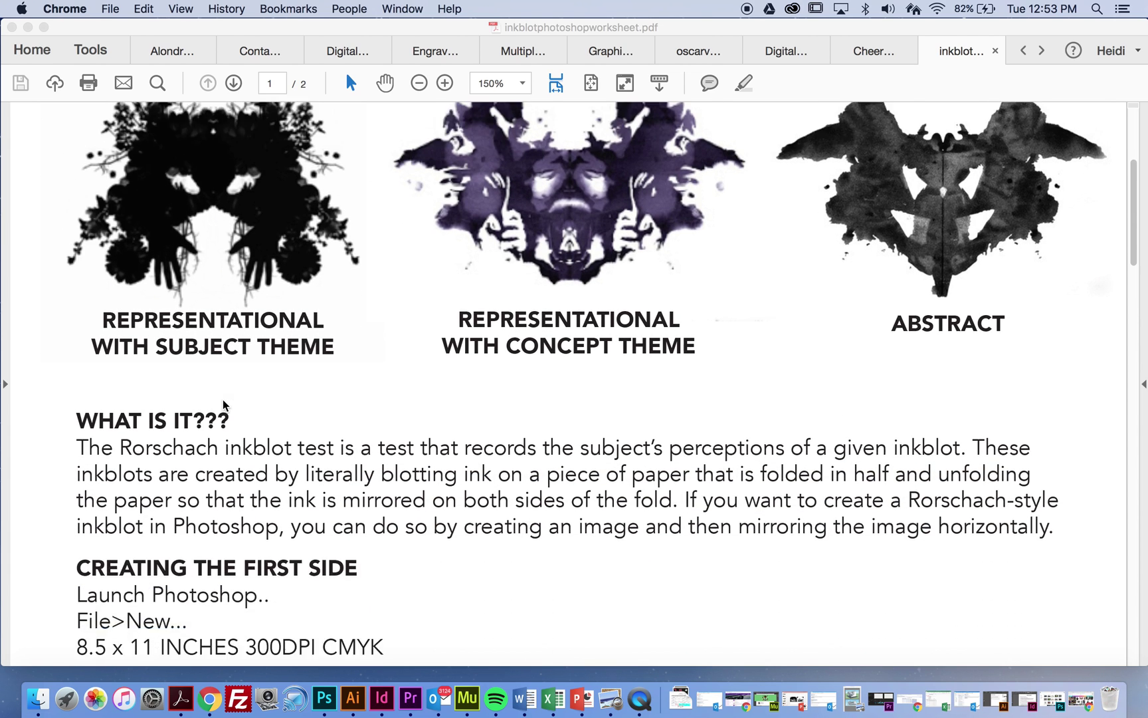
pyautogui.scroll(-4, 224, 404)
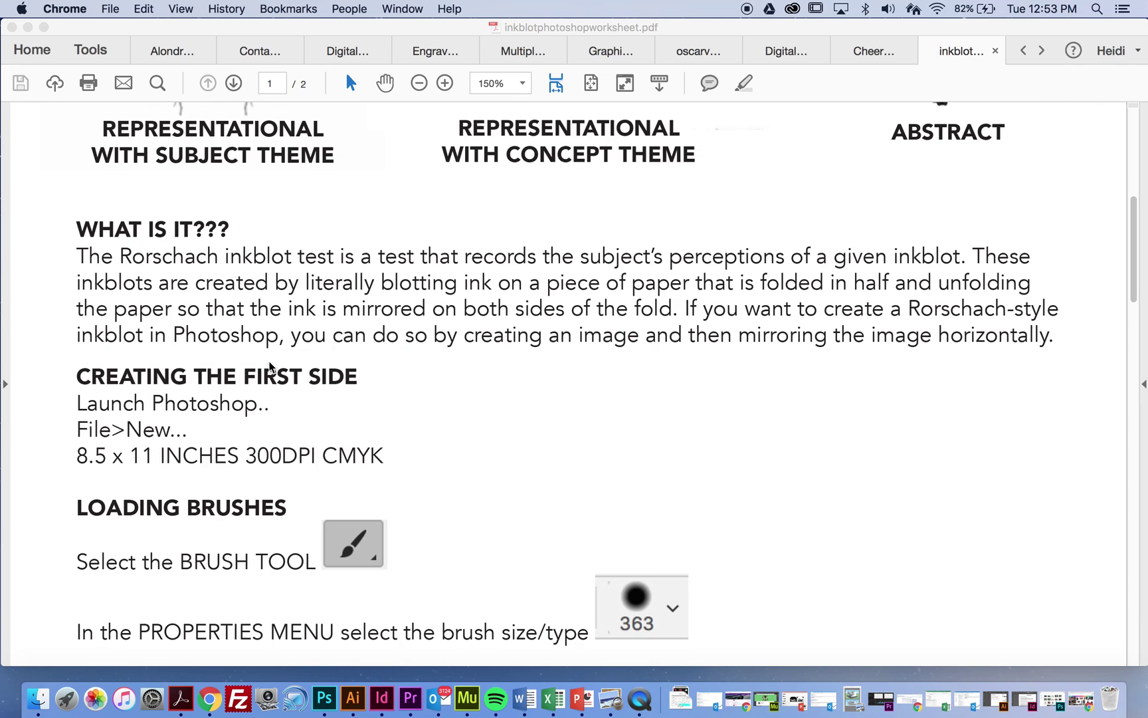
pyautogui.click(327, 698)
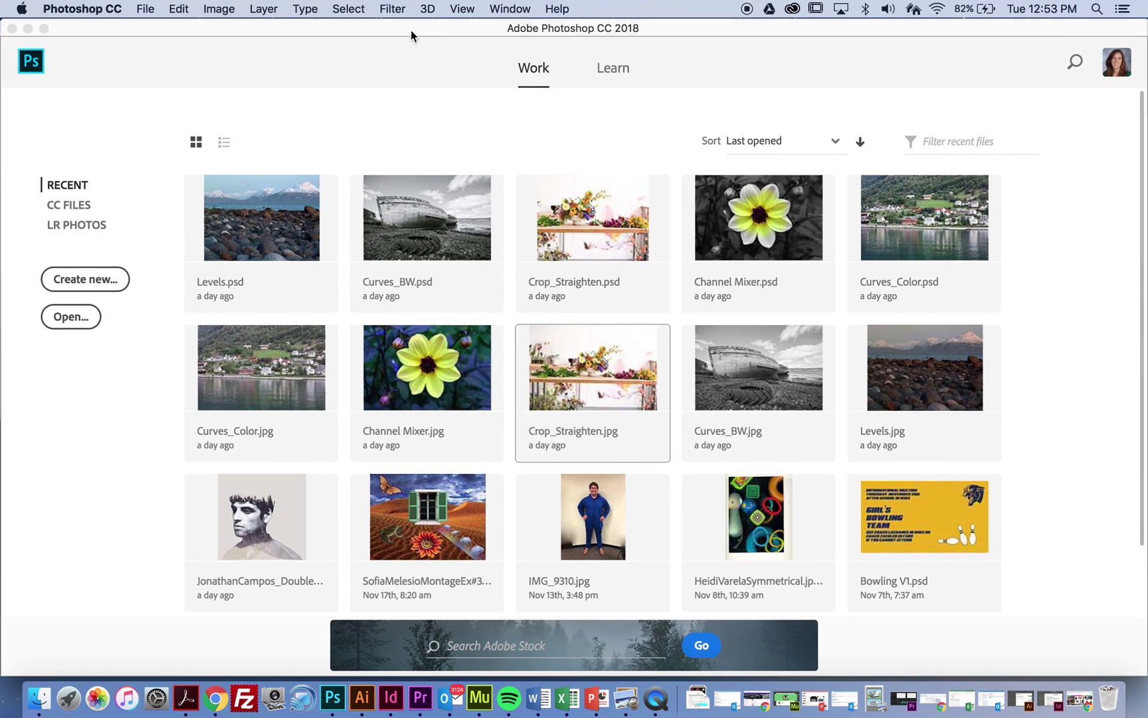
# Create a new 8.5 x 11 inch, 300 ppi document in CMYK Color mode.
pyautogui.click(145, 9)
pyautogui.click(153, 25)
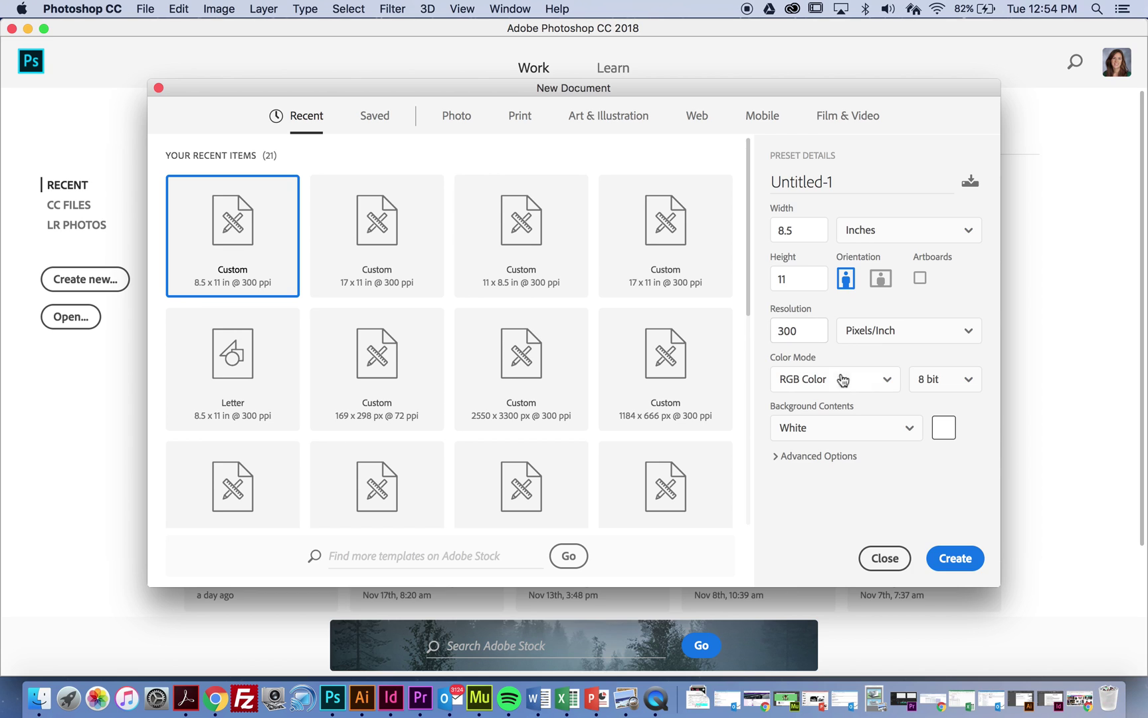
pyautogui.click(888, 379)
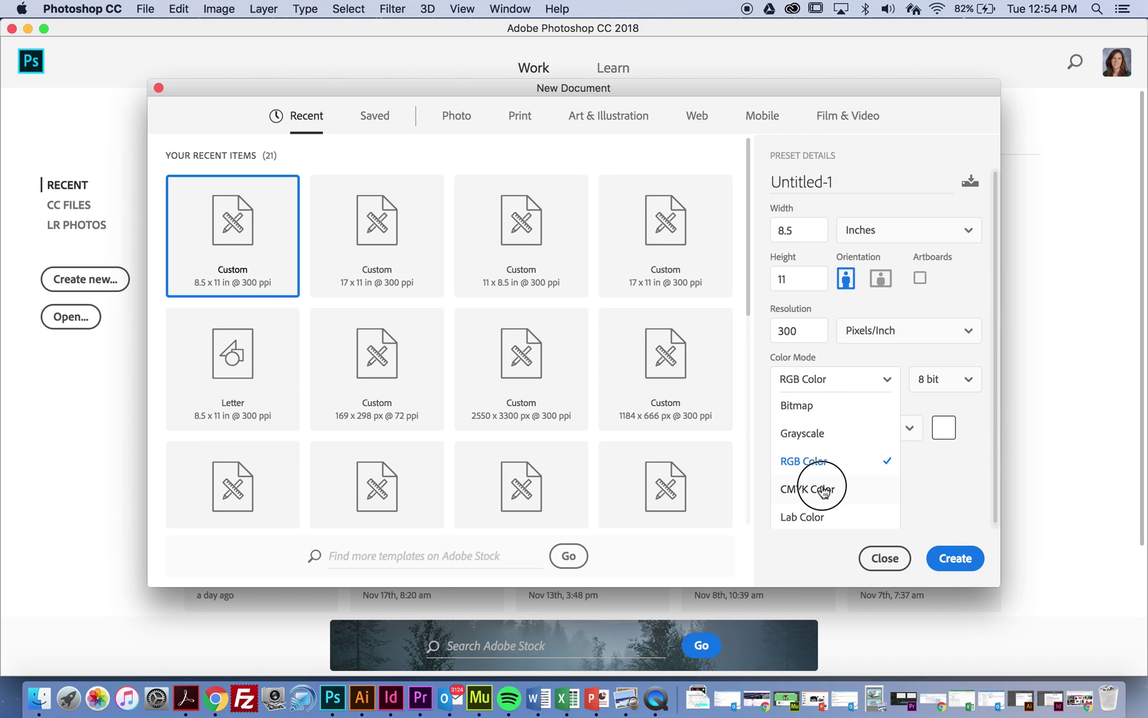
pyautogui.click(823, 490)
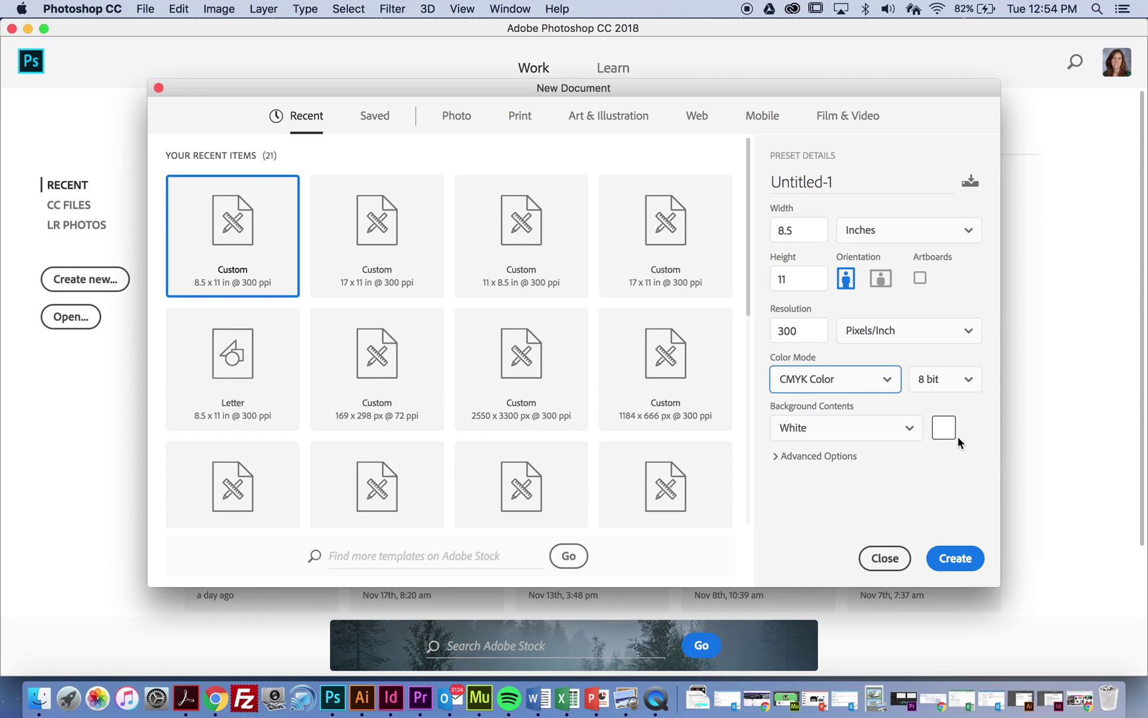
pyautogui.click(955, 558)
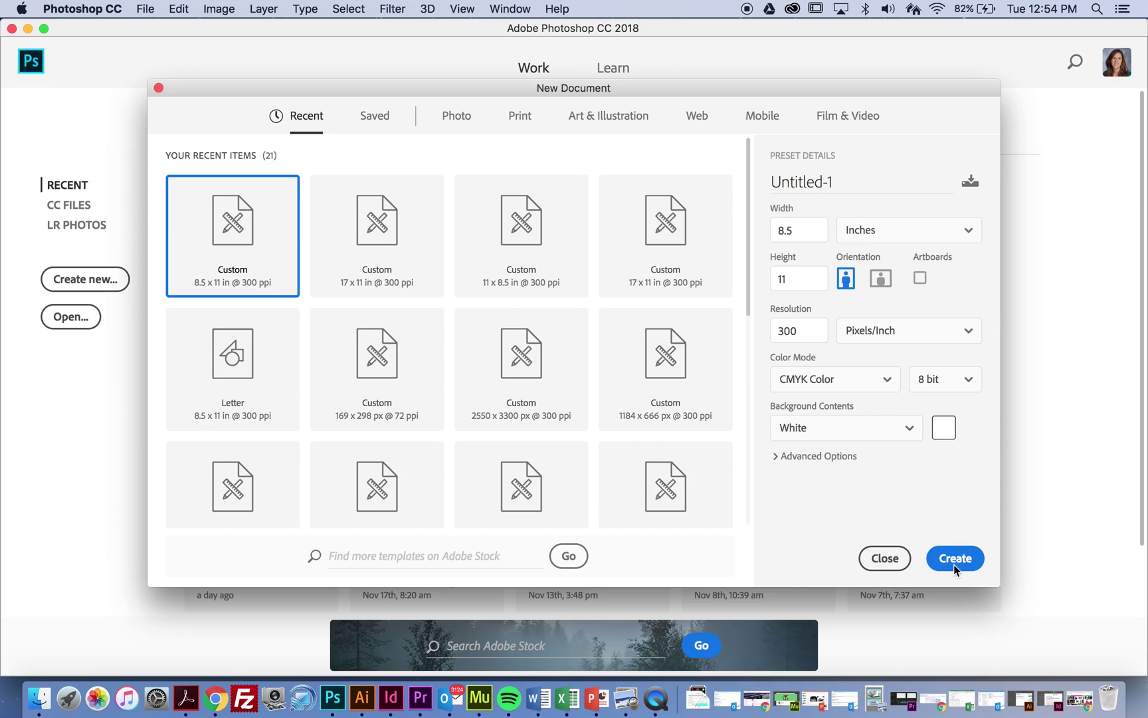
pyautogui.click(16, 95)
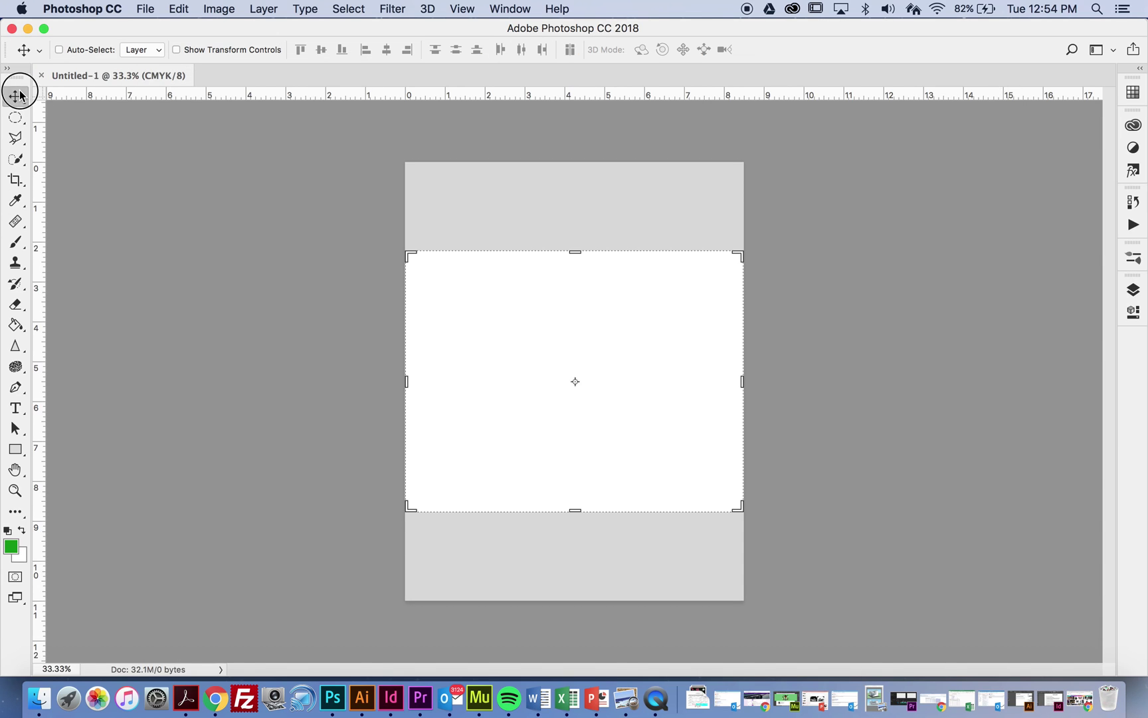
# Set the standard Brush tool to 191 px and request Get More Brushes from the preset menu.
pyautogui.click(13, 243)
pyautogui.rightClick(11, 244)
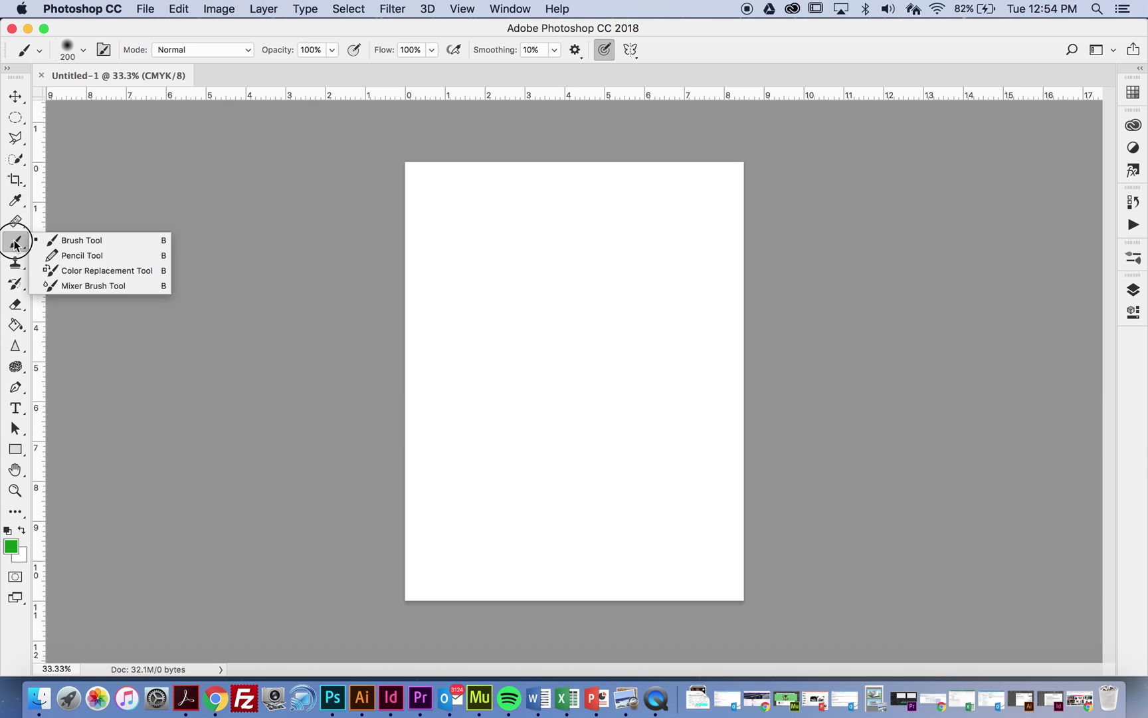
pyautogui.click(77, 239)
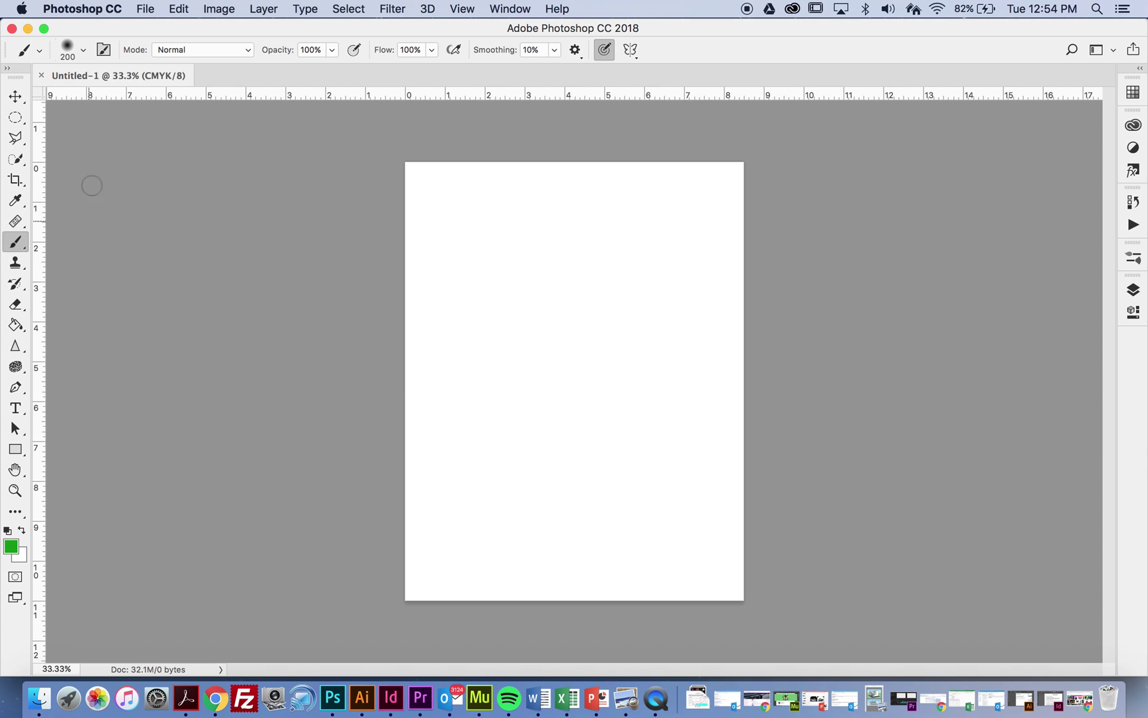
pyautogui.click(78, 54)
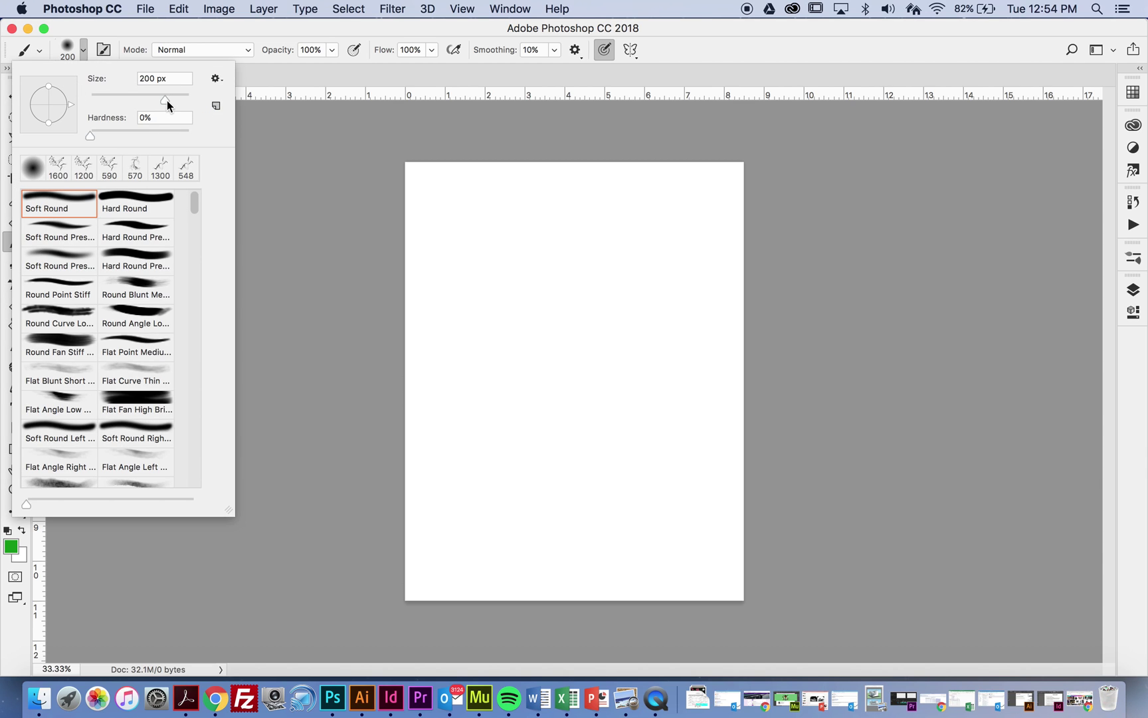
pyautogui.moveTo(165, 101)
pyautogui.mouseDown()
pyautogui.moveTo(184, 102)
pyautogui.moveTo(124, 99)
pyautogui.moveTo(162, 101)
pyautogui.mouseUp()
pyautogui.click(217, 79)
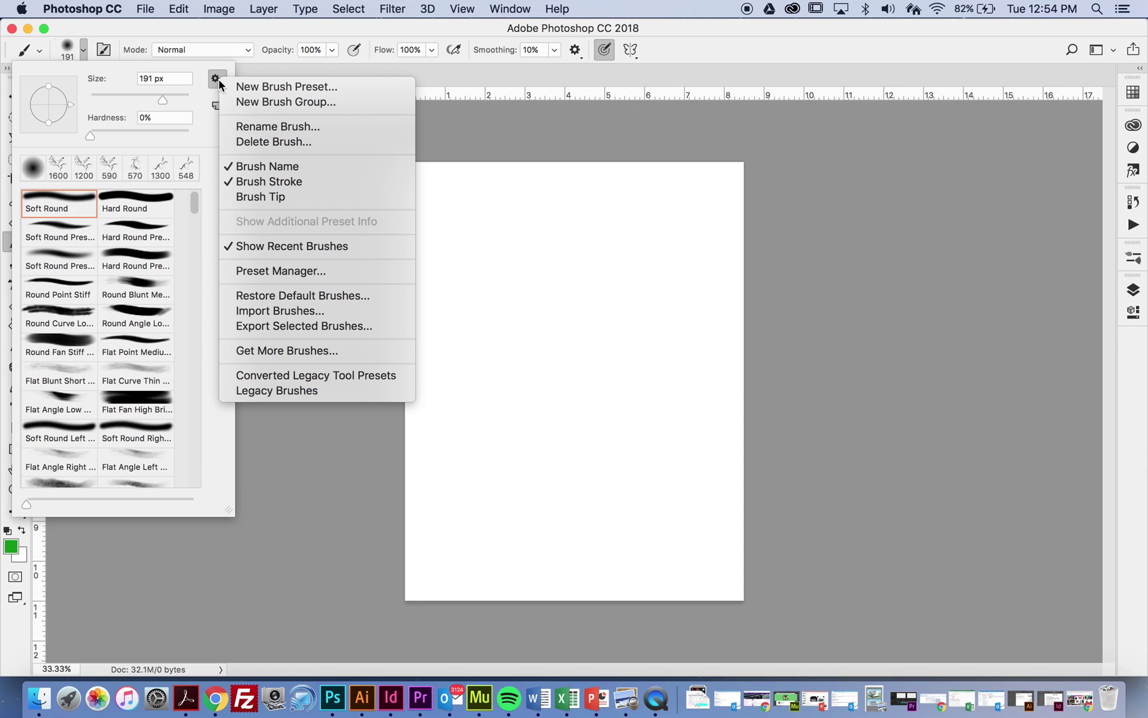
pyautogui.click(270, 359)
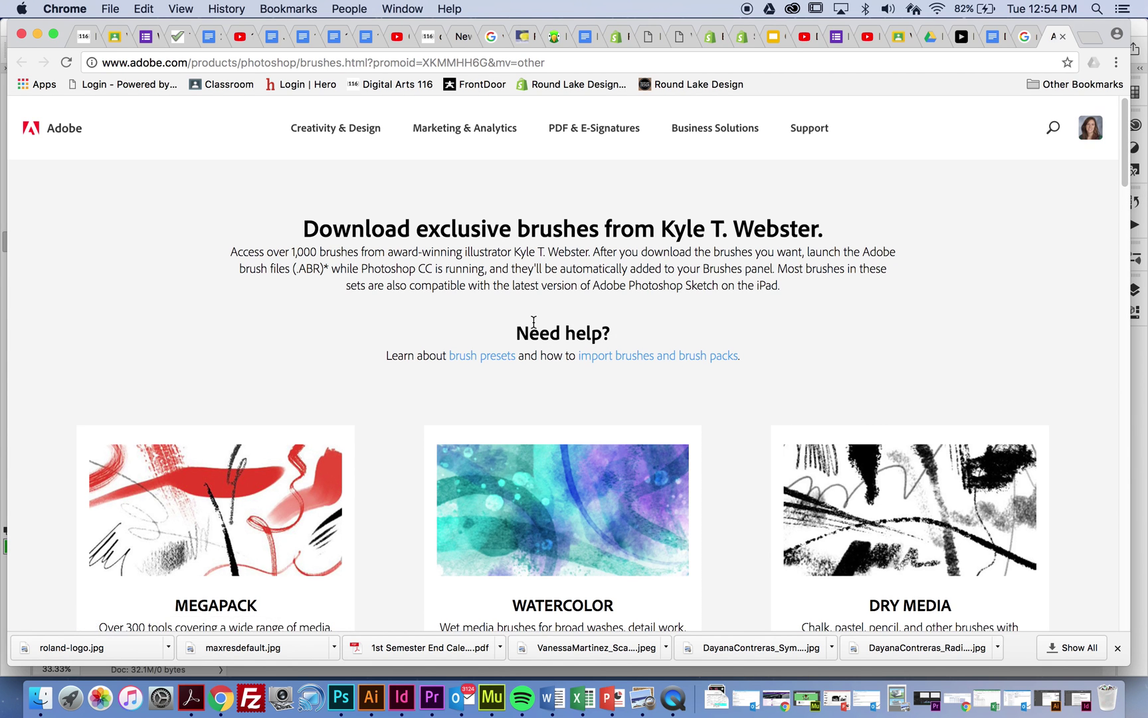
# Scroll through the Kyle T. Webster brush packs page, then minimize Chrome.
pyautogui.scroll(-5, 538, 330)
pyautogui.scroll(-15, 539, 334)
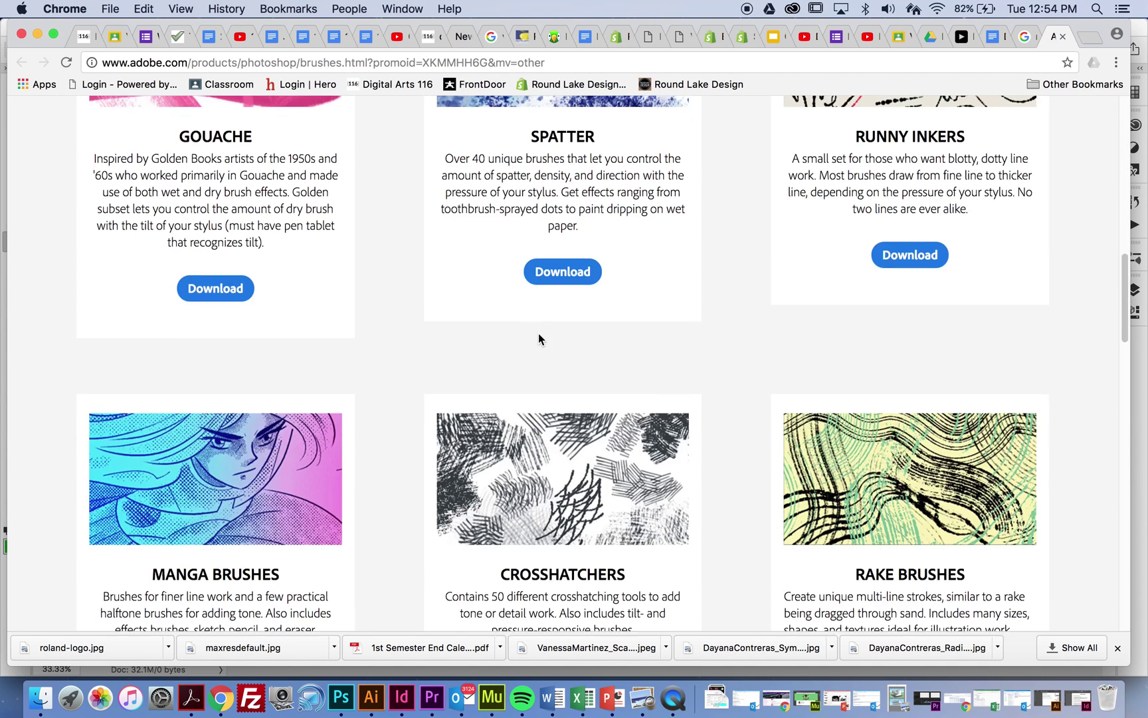
pyautogui.scroll(20, 328, 206)
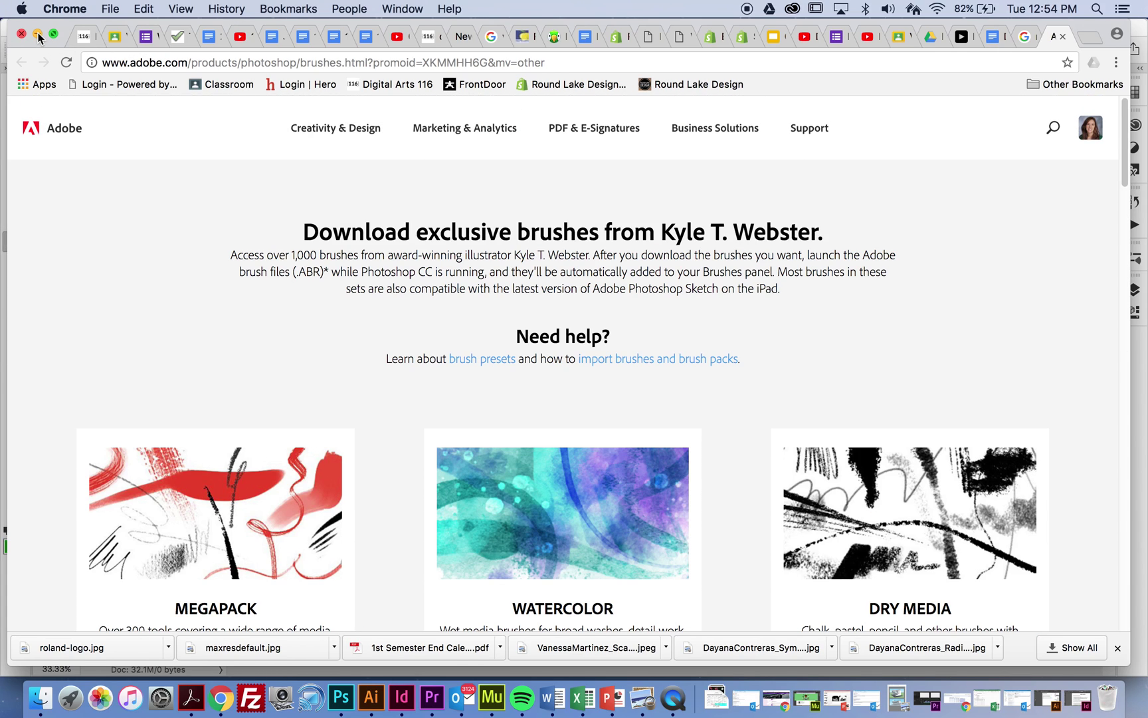
pyautogui.click(38, 33)
# Bring Photoshop forward and choose Import Brushes from the brush preset menu.
pyautogui.click(110, 76)
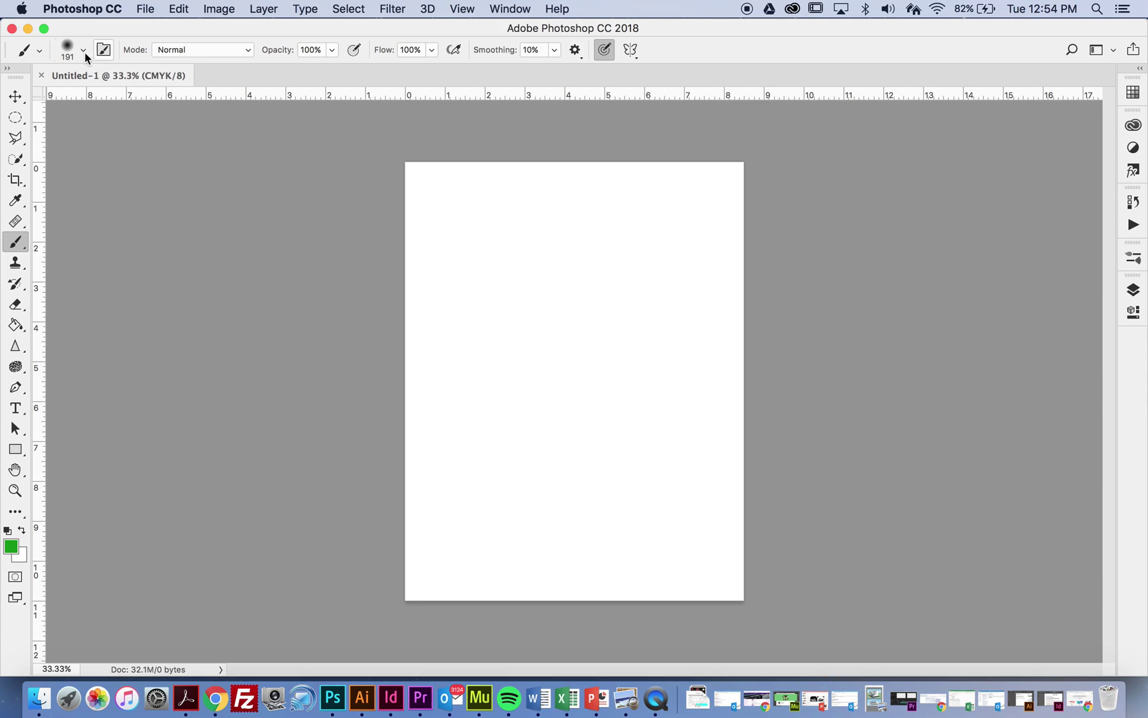
pyautogui.click(83, 51)
pyautogui.click(212, 79)
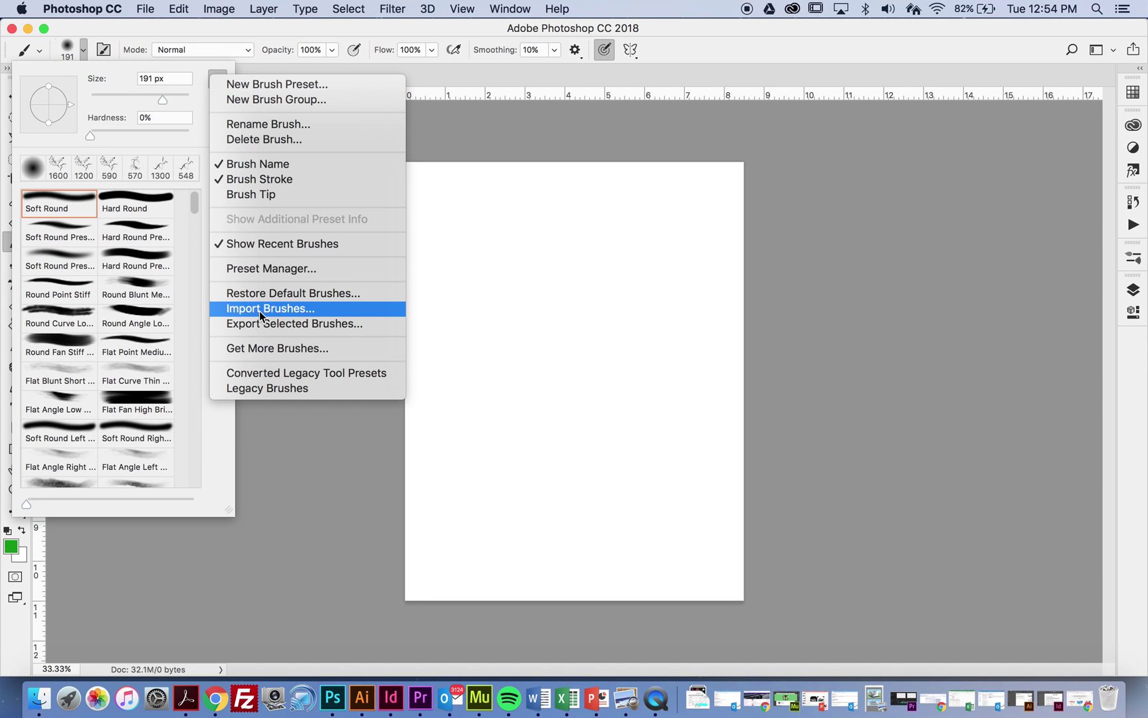
pyautogui.click(255, 354)
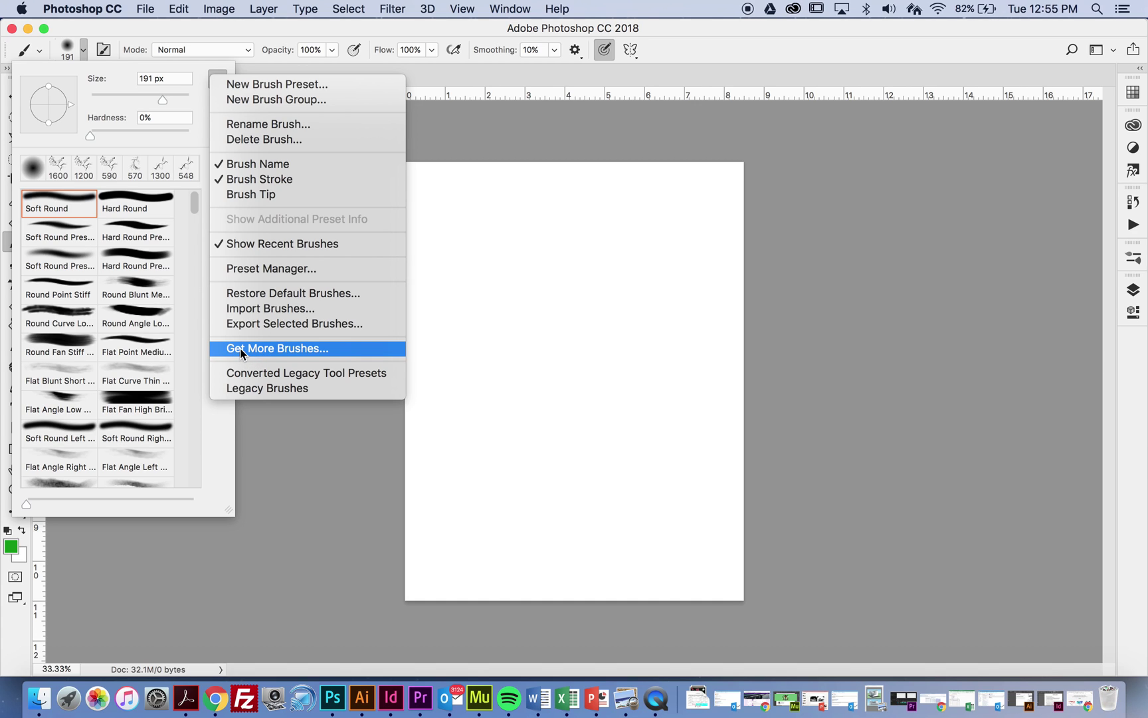
pyautogui.click(247, 309)
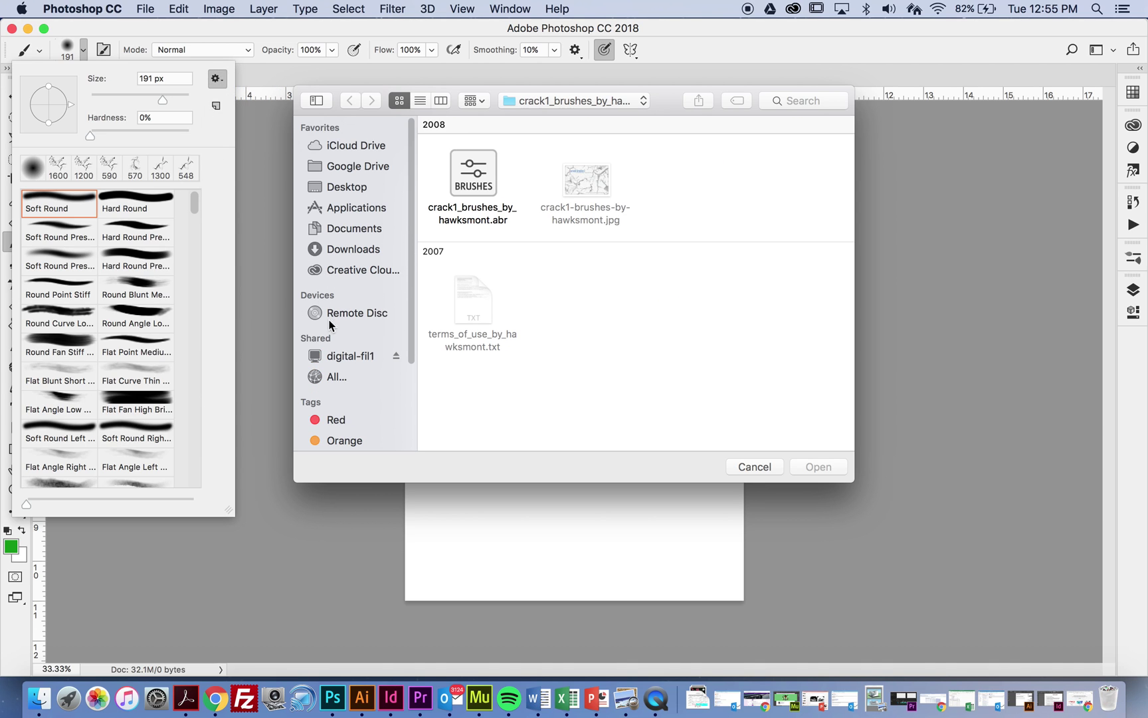
# Browse the server through DIGITAL, STOCK and PHOTOSHOP RESOURCES to the photoshop brushes folder.
pyautogui.click(317, 357)
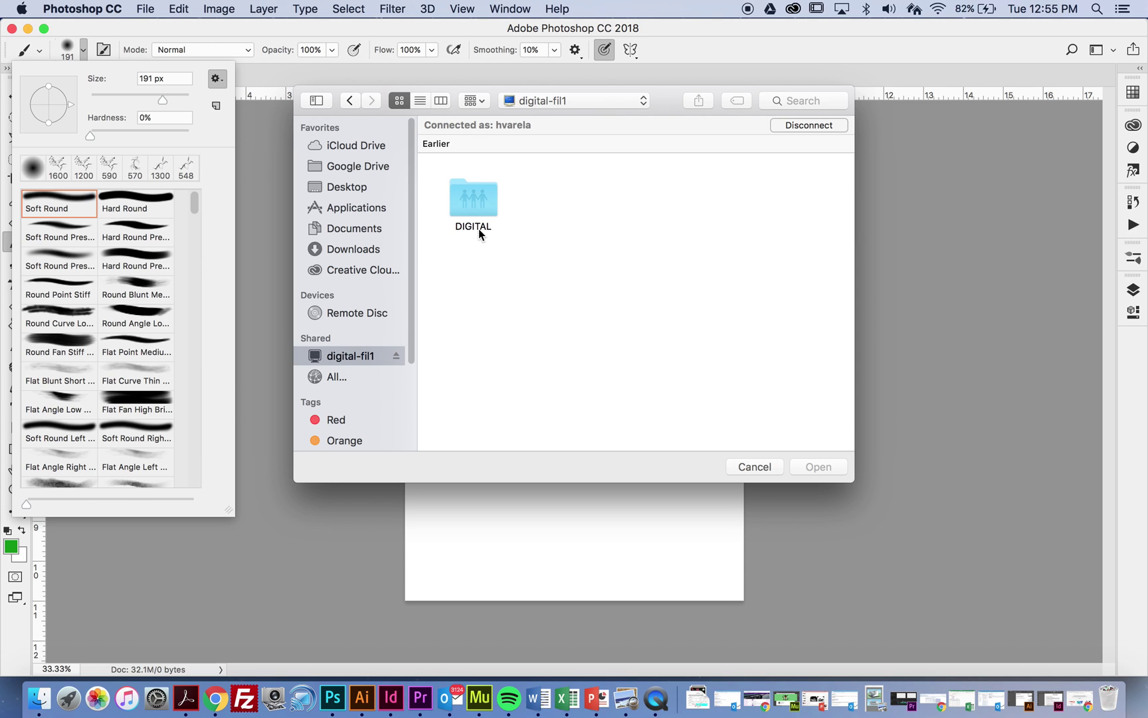
pyautogui.doubleClick(478, 229)
pyautogui.scroll(-5, 634, 245)
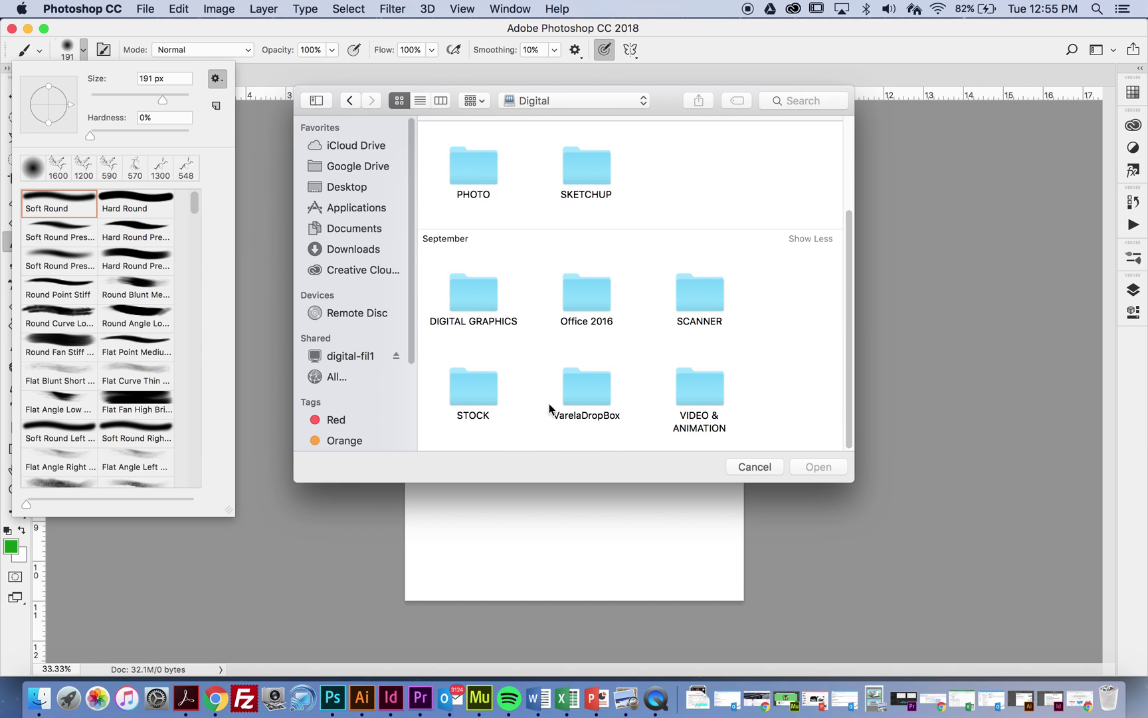
pyautogui.moveTo(851, 479); pyautogui.dragTo(954, 531)
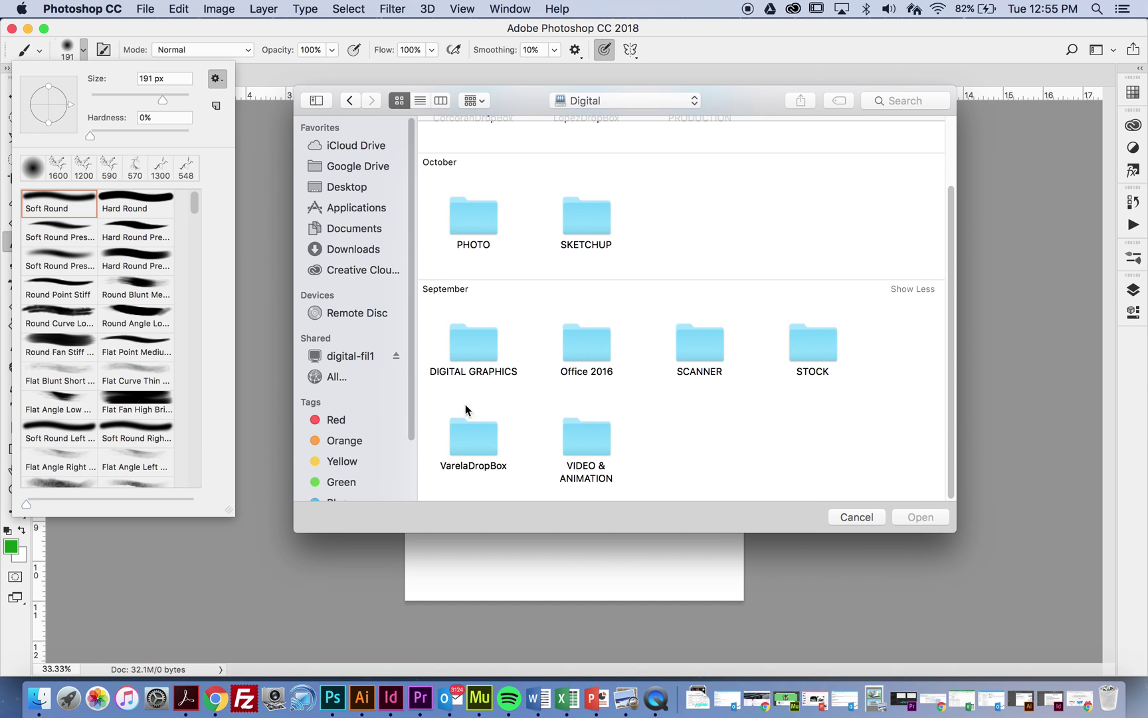
pyautogui.doubleClick(811, 348)
pyautogui.scroll(-8, 505, 272)
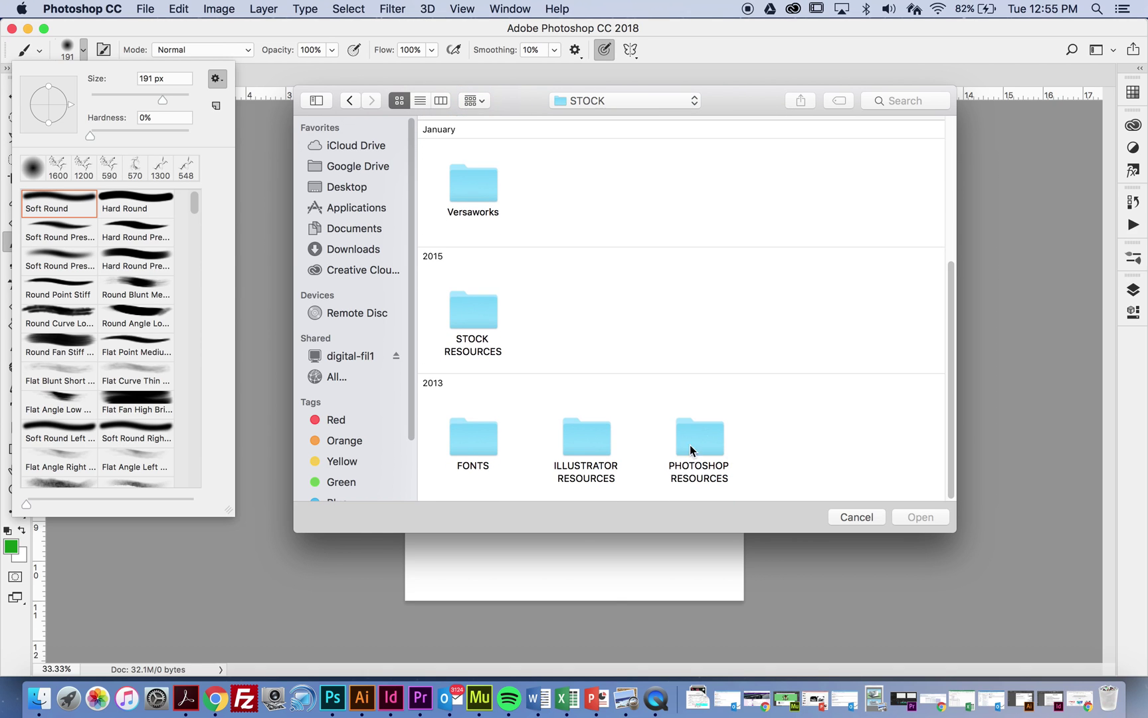
pyautogui.doubleClick(710, 432)
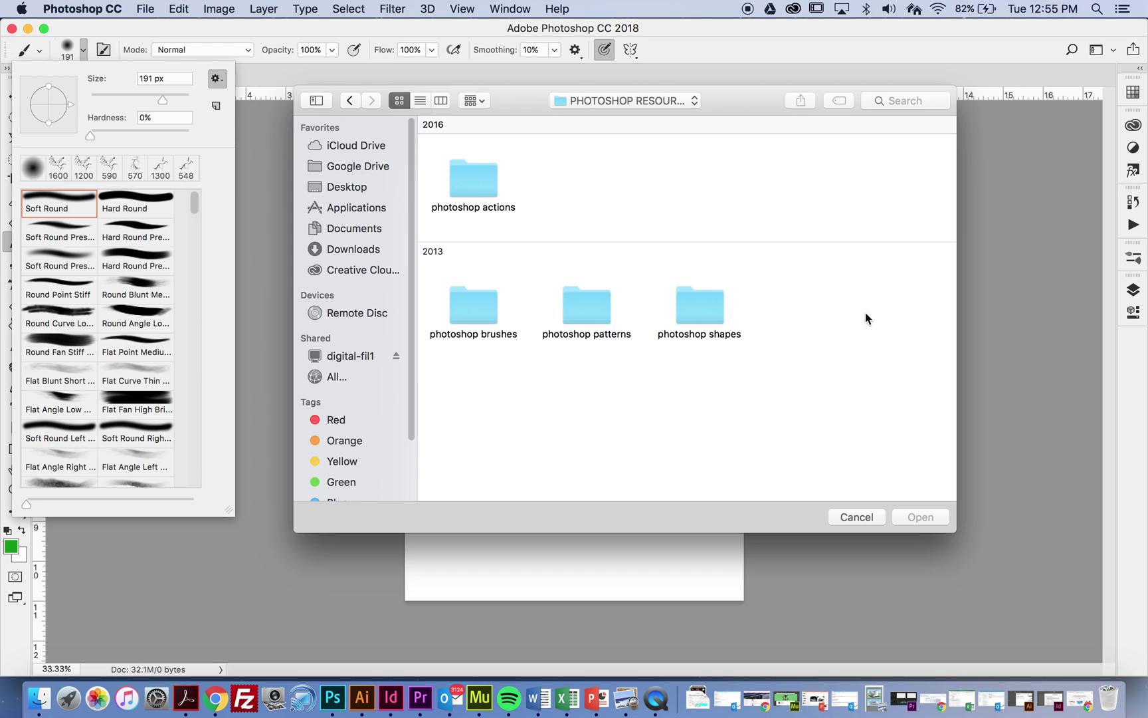
pyautogui.doubleClick(468, 318)
# Look inside the Birds brush folder, then return to photoshop brushes.
pyautogui.scroll(-3, 568, 290)
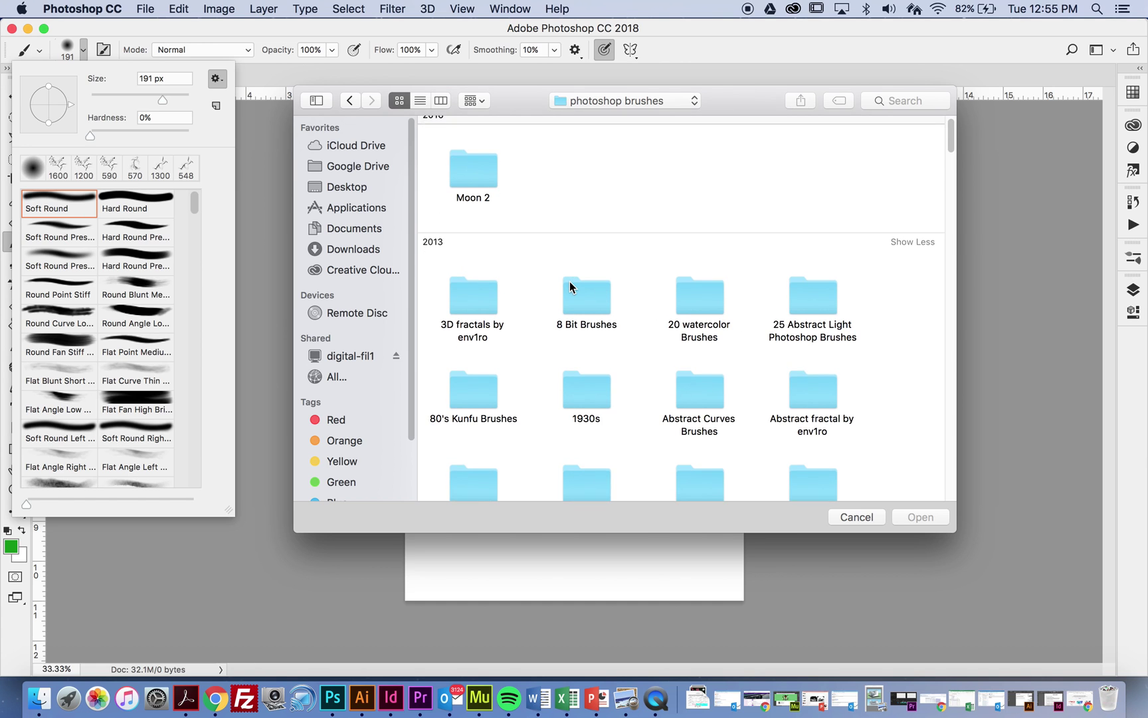
pyautogui.scroll(-5, 568, 285)
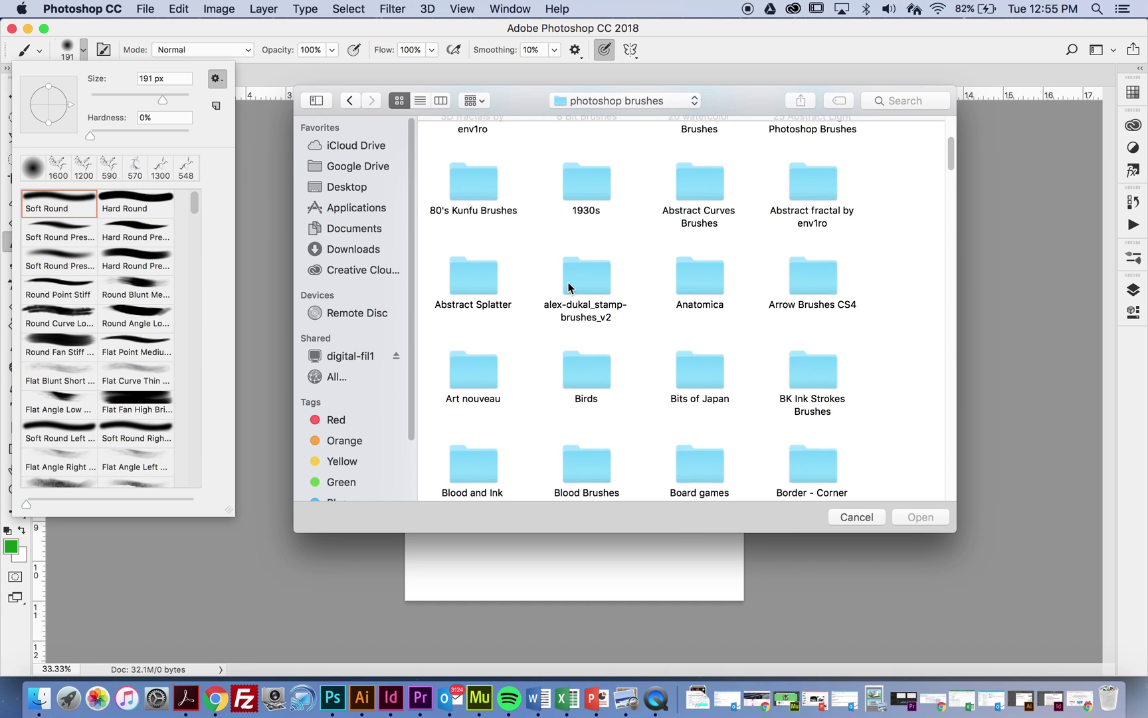
pyautogui.scroll(-2, 570, 288)
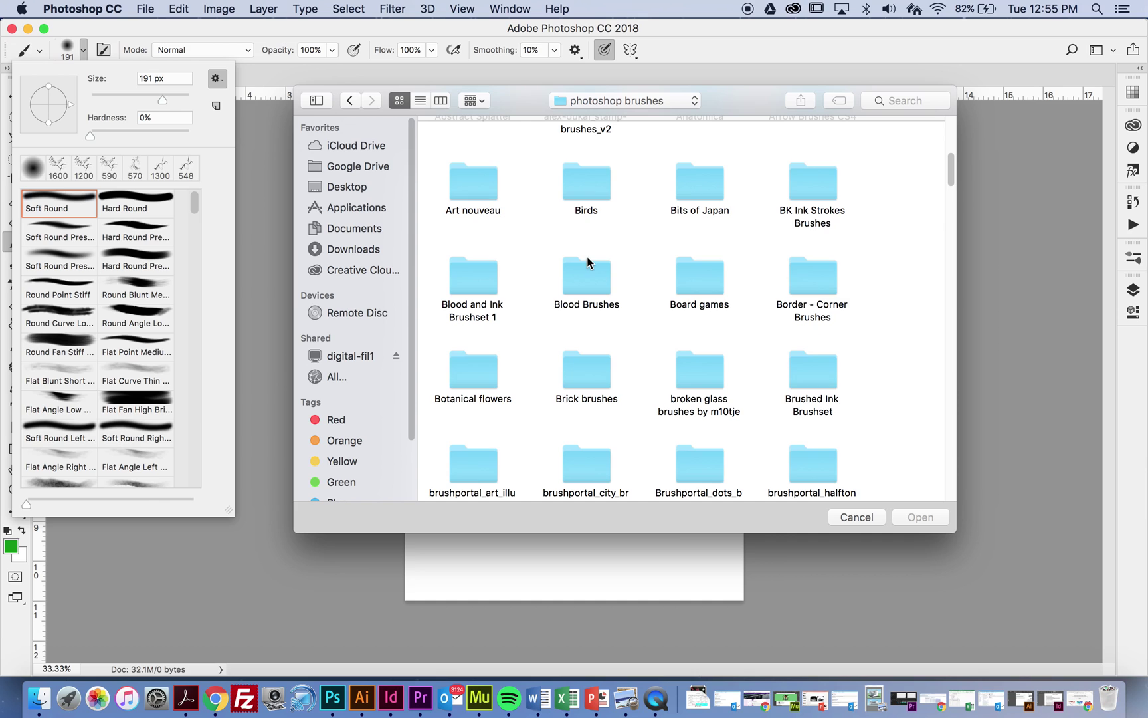
pyautogui.doubleClick(587, 193)
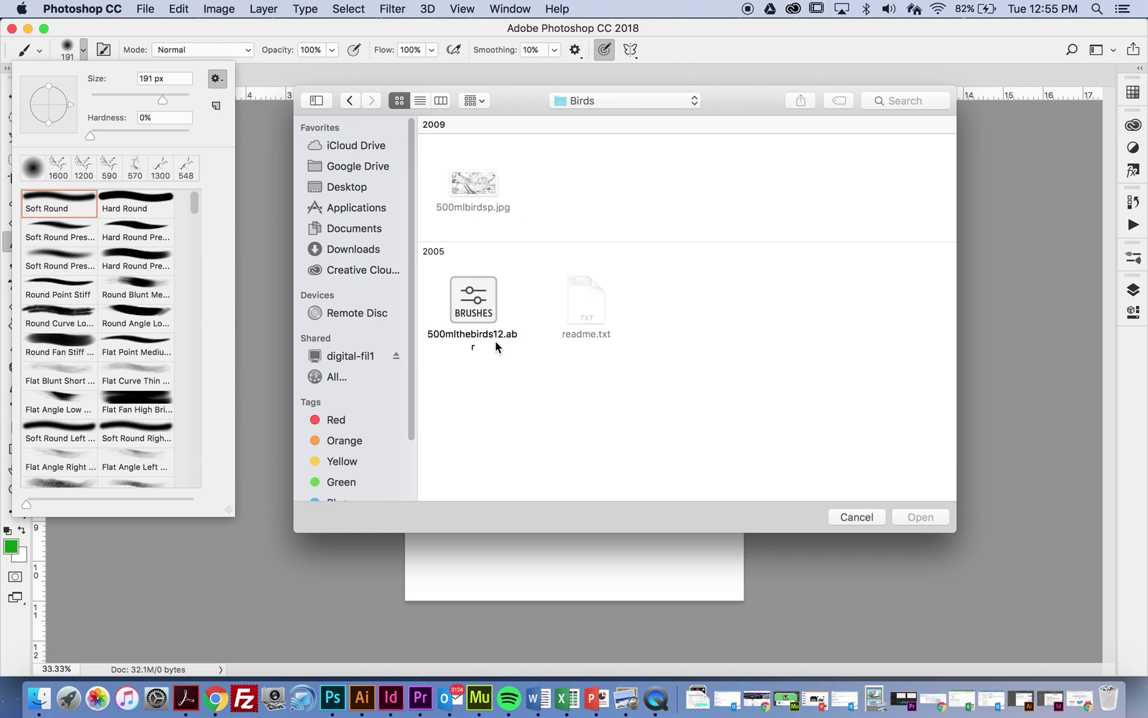
pyautogui.click(357, 99)
# Locate the Insects 1 folder and select the 500mlinsects.abr brush file.
pyautogui.scroll(-5, 569, 313)
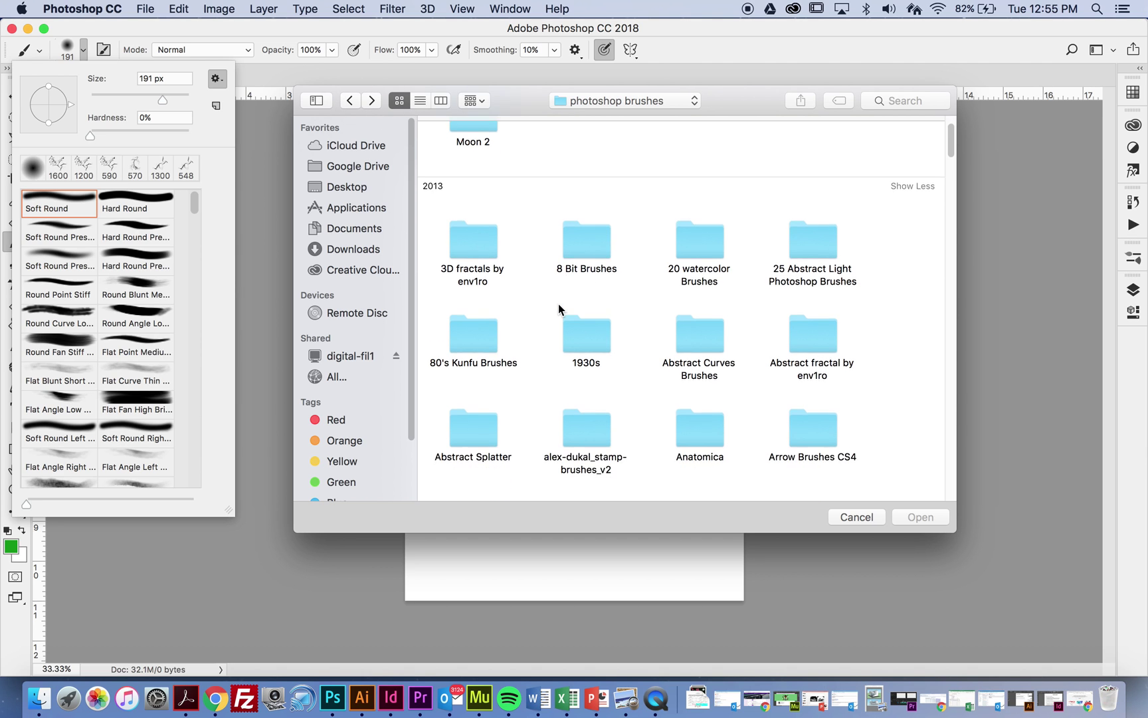
pyautogui.scroll(-5, 569, 311)
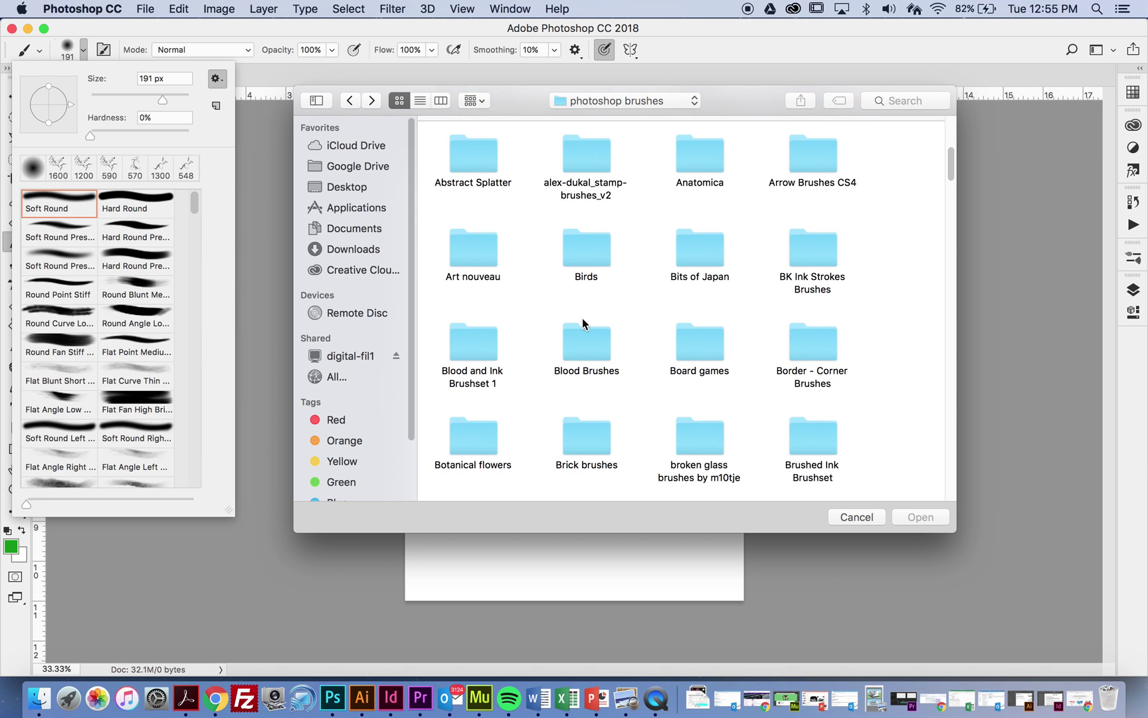
pyautogui.scroll(-4, 584, 323)
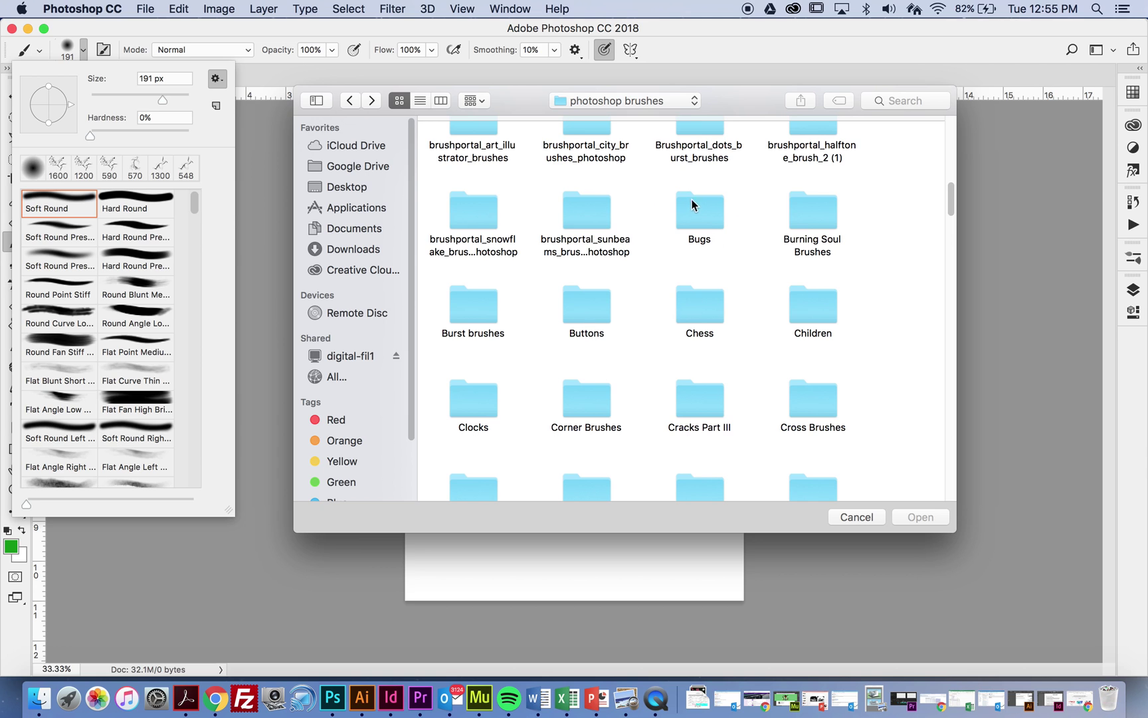
pyautogui.scroll(-15, 697, 279)
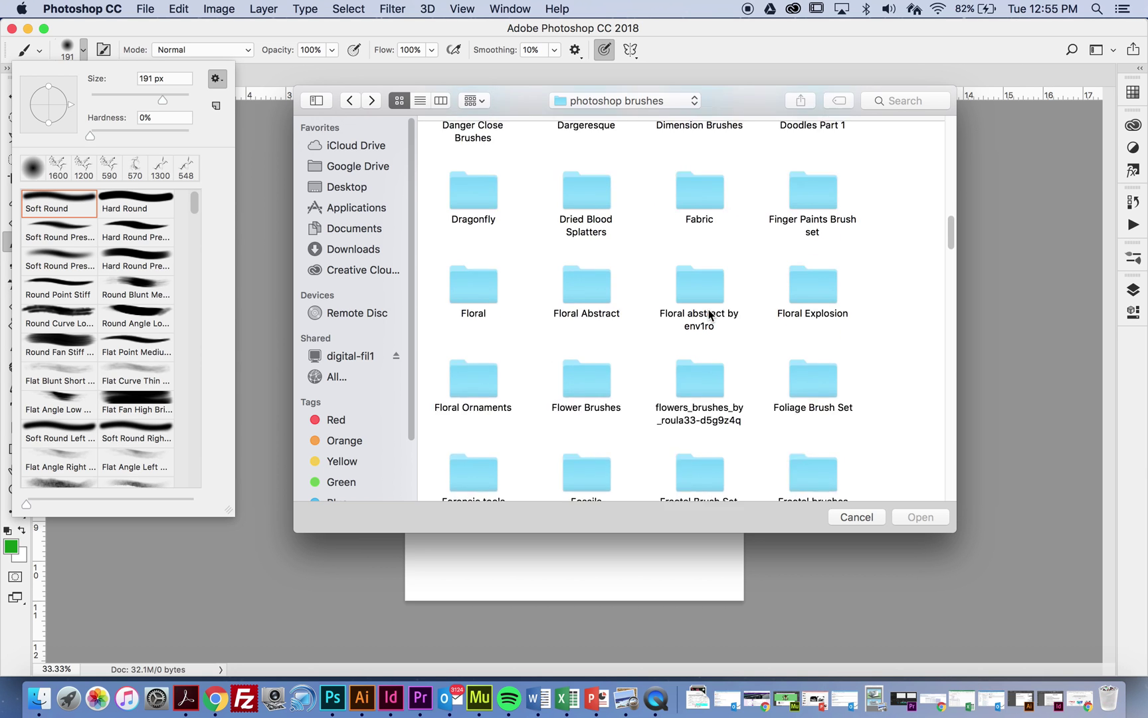
pyautogui.scroll(3, 714, 310)
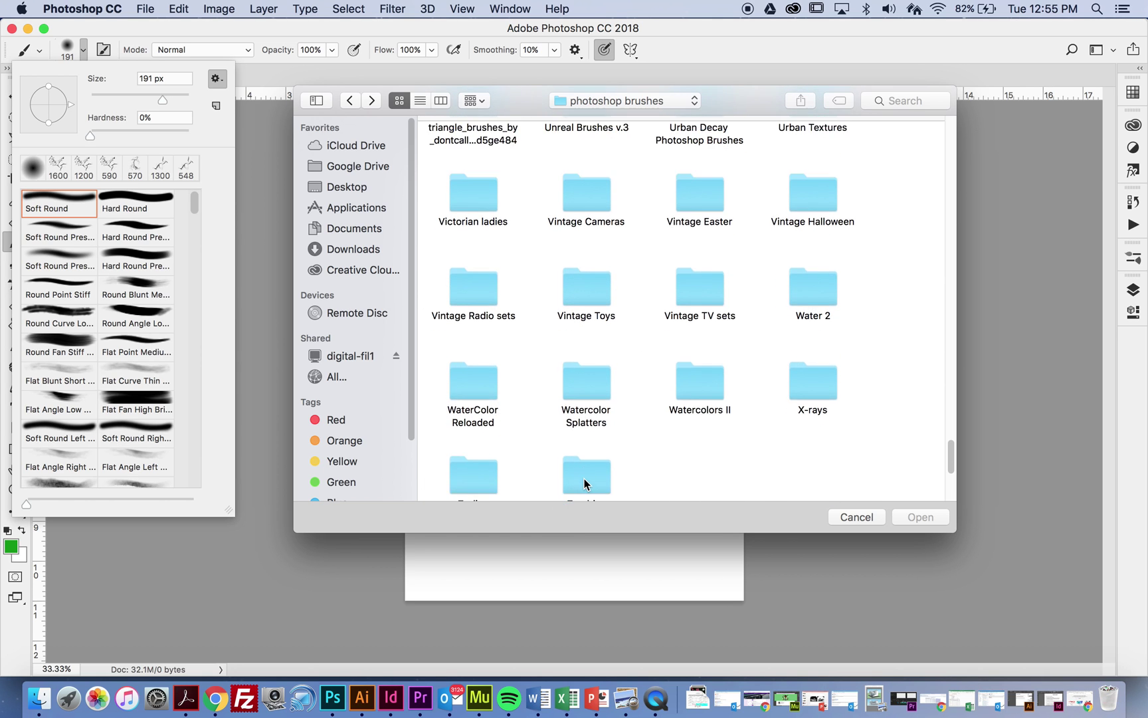
pyautogui.scroll(-2, 585, 484)
pyautogui.scroll(10, 601, 444)
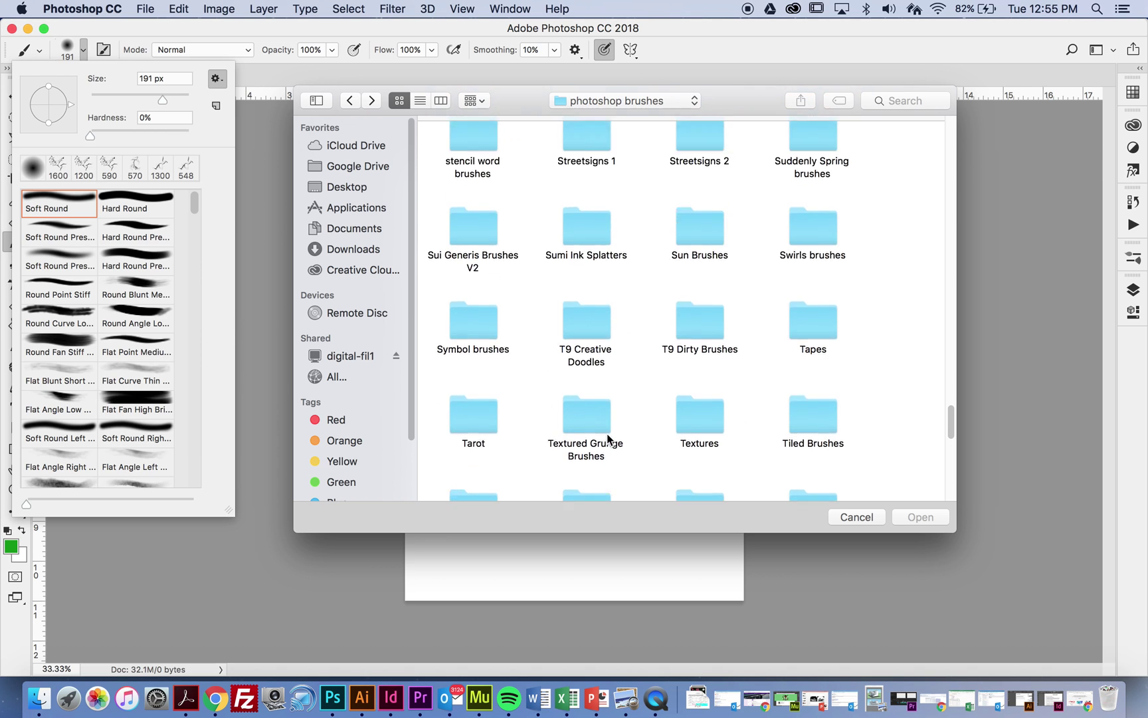
pyautogui.scroll(10, 606, 433)
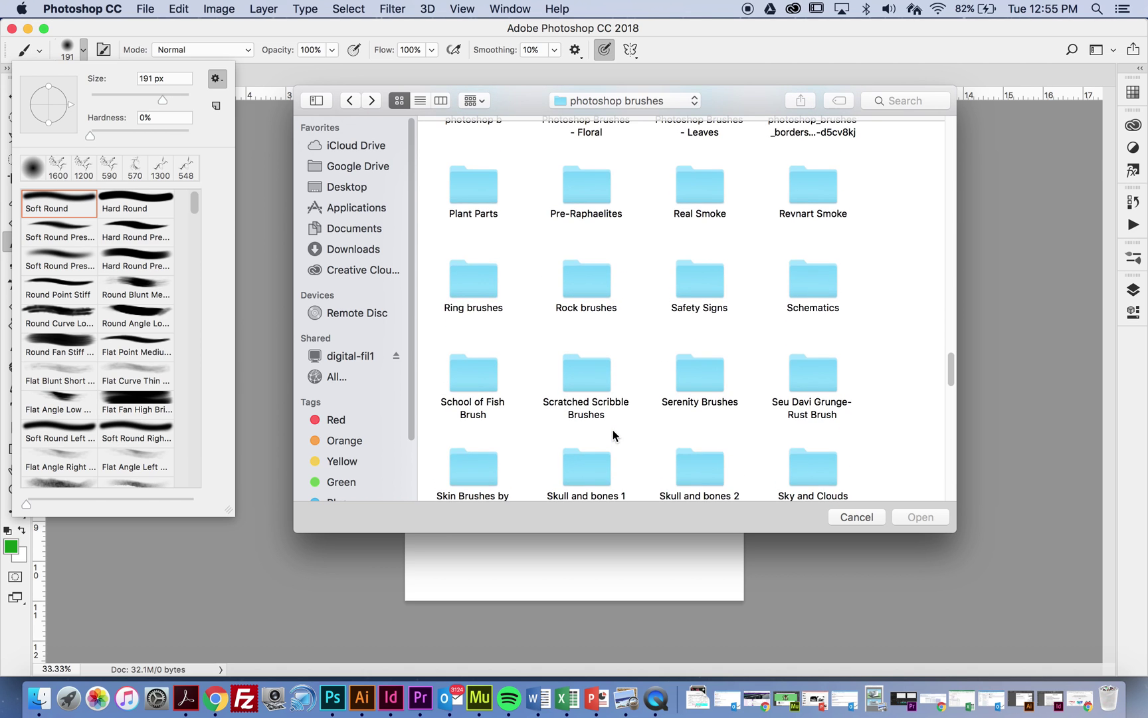
pyautogui.scroll(5, 613, 436)
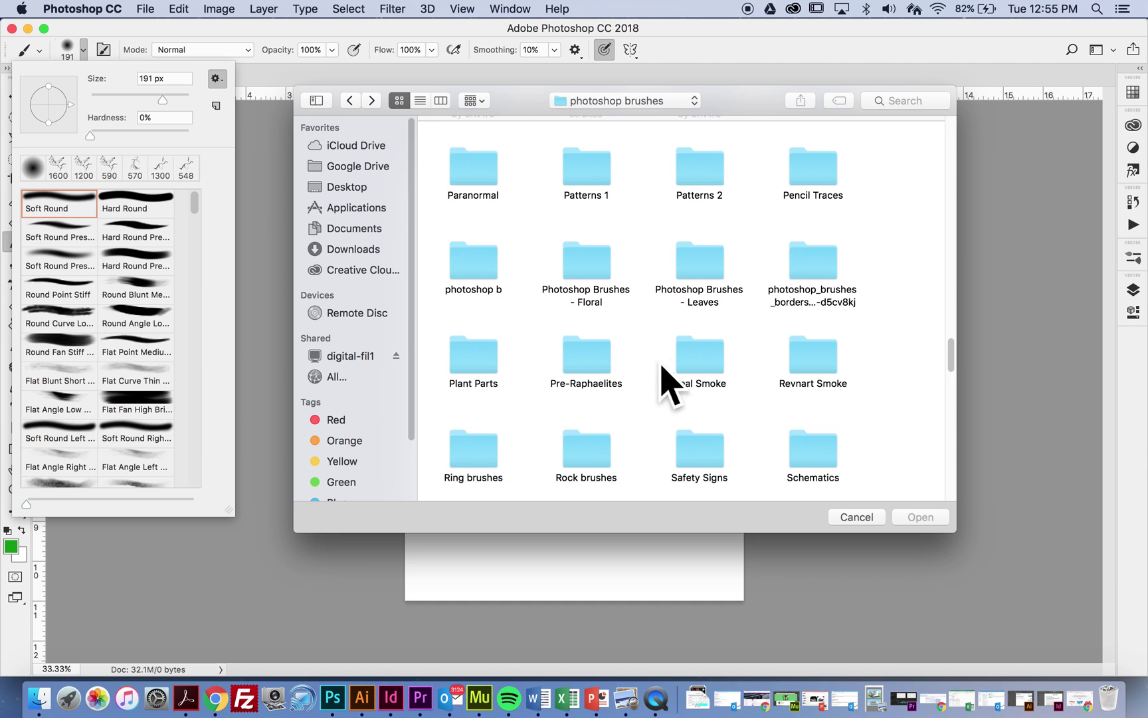
pyautogui.scroll(2, 659, 369)
pyautogui.scroll(6, 658, 368)
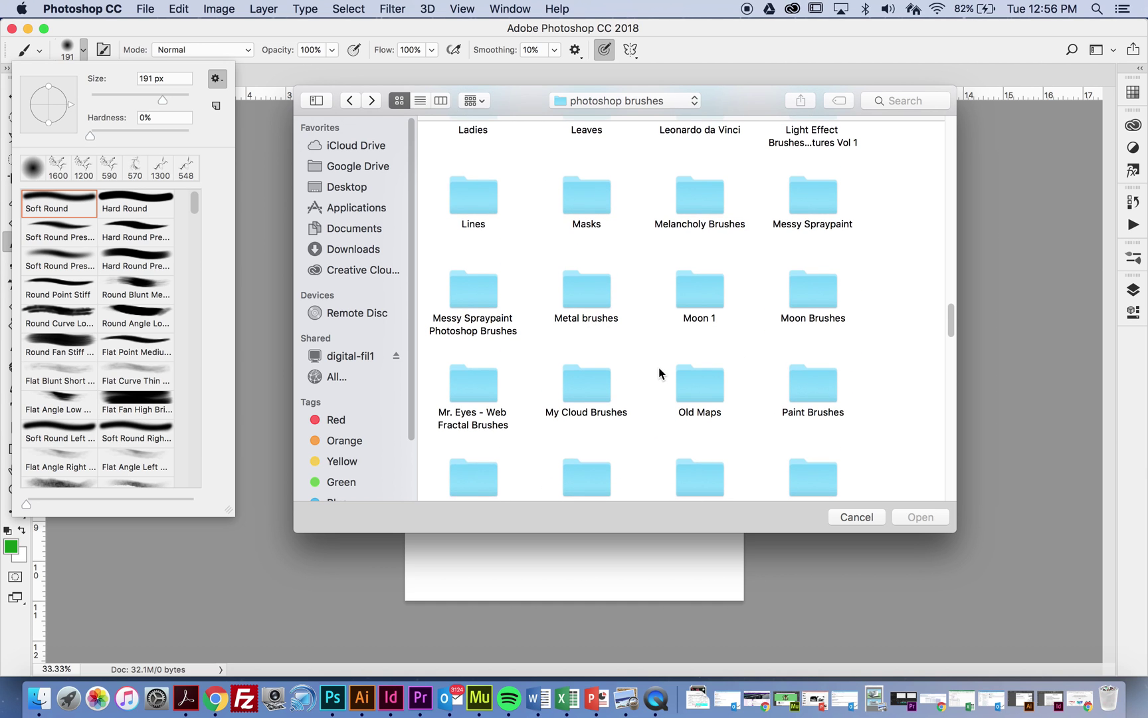
pyautogui.scroll(2, 659, 374)
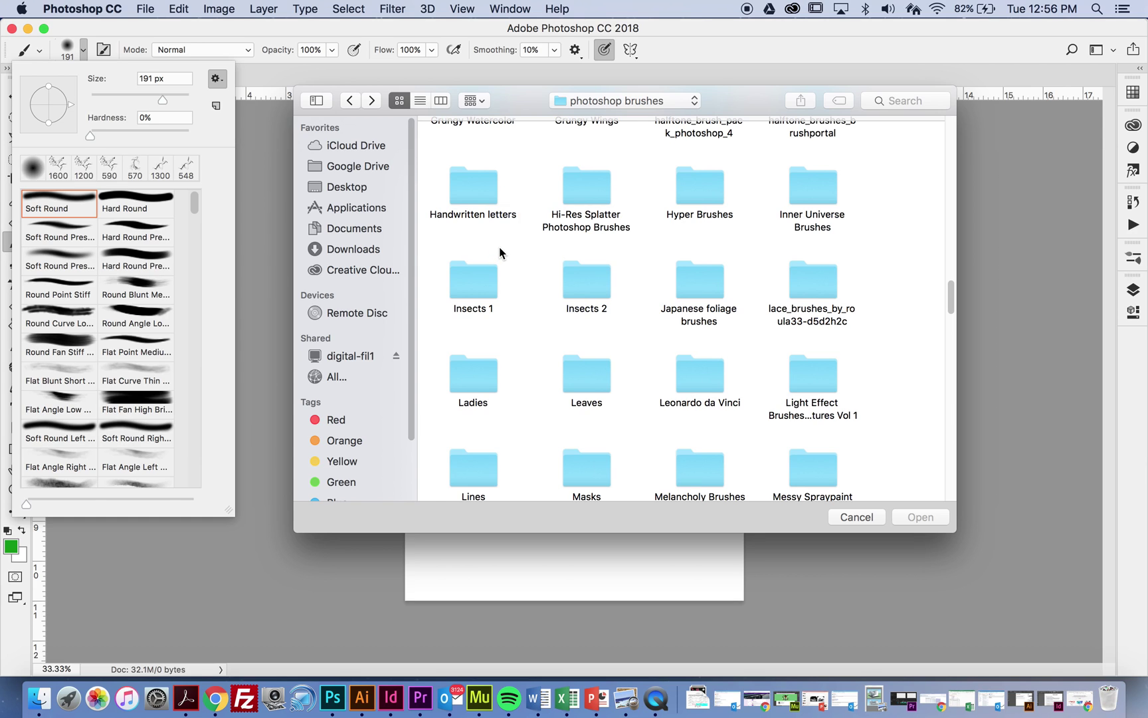
pyautogui.doubleClick(482, 293)
pyautogui.click(473, 309)
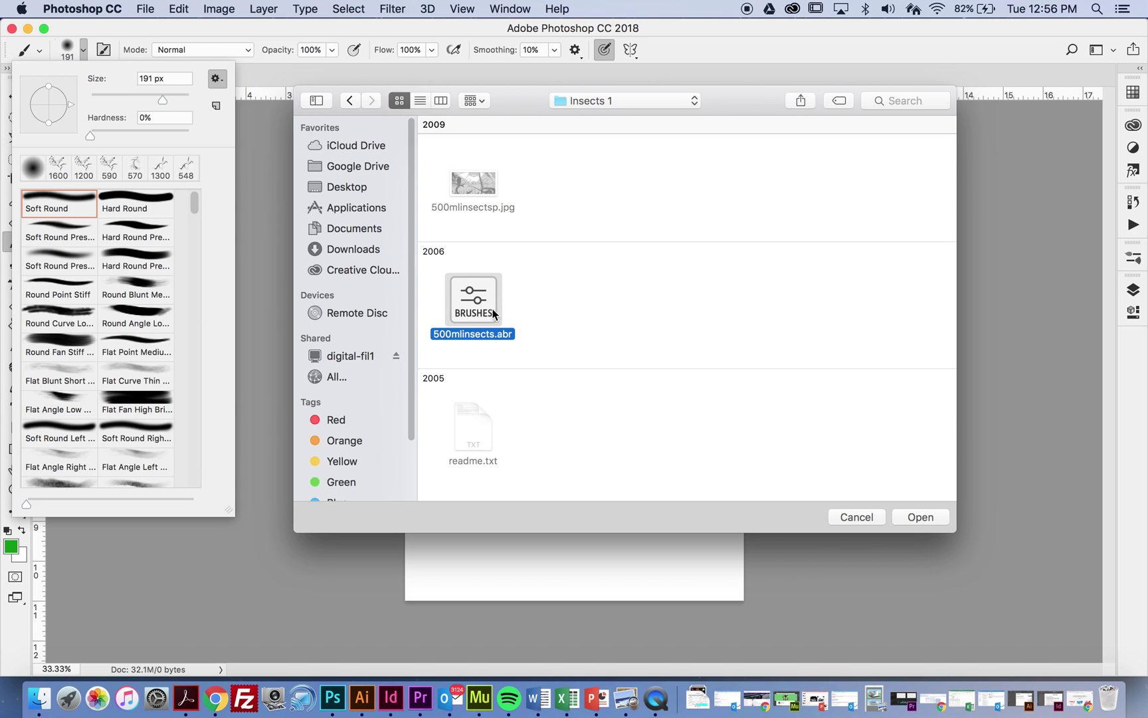
# Load the 500mlinsects brushes and pick the 500mlinsects2 brush.
pyautogui.click(922, 518)
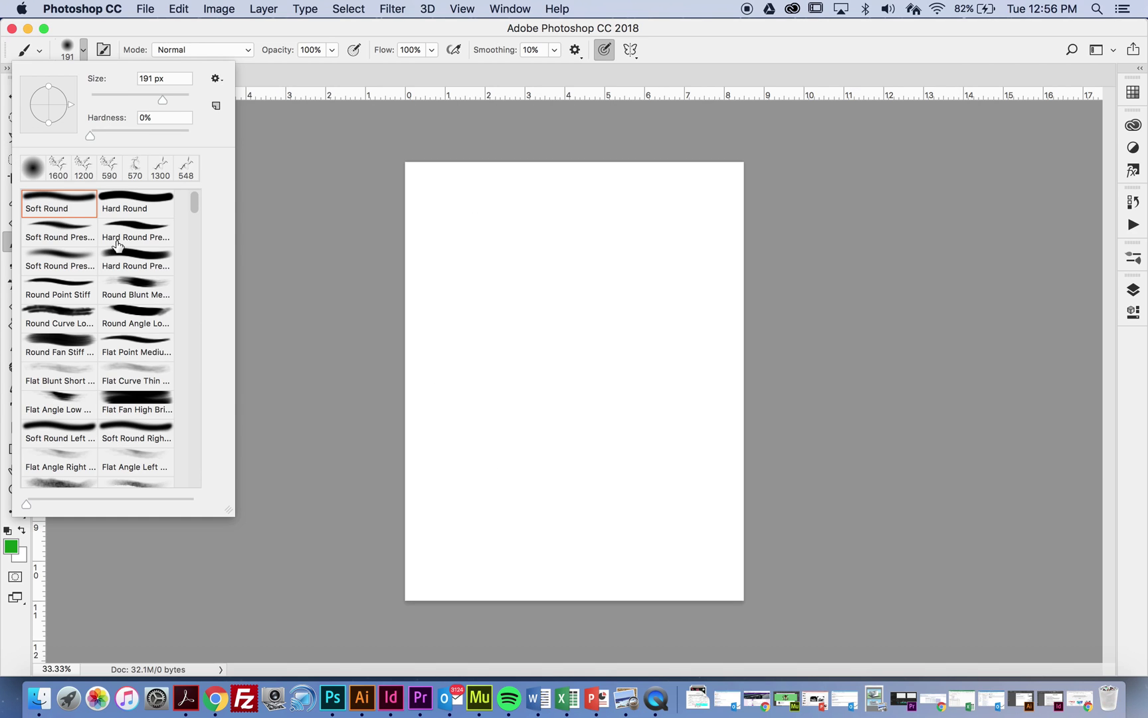
pyautogui.moveTo(191, 204); pyautogui.dragTo(195, 499)
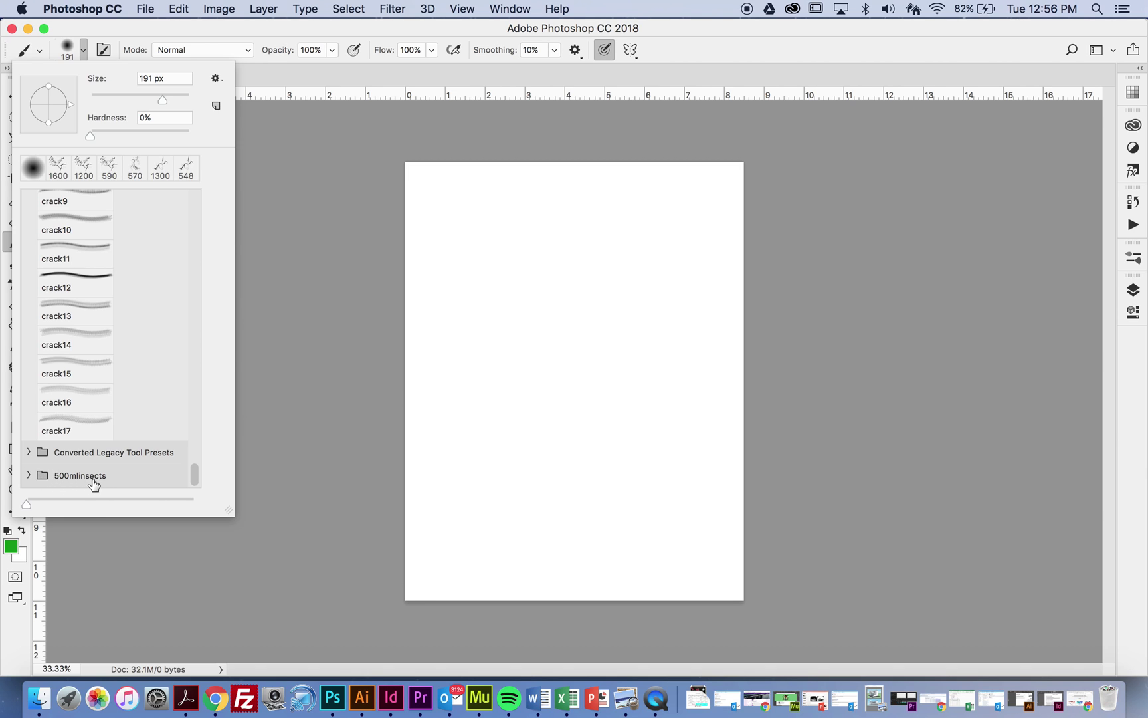
pyautogui.click(28, 476)
pyautogui.moveTo(193, 465); pyautogui.dragTo(203, 493)
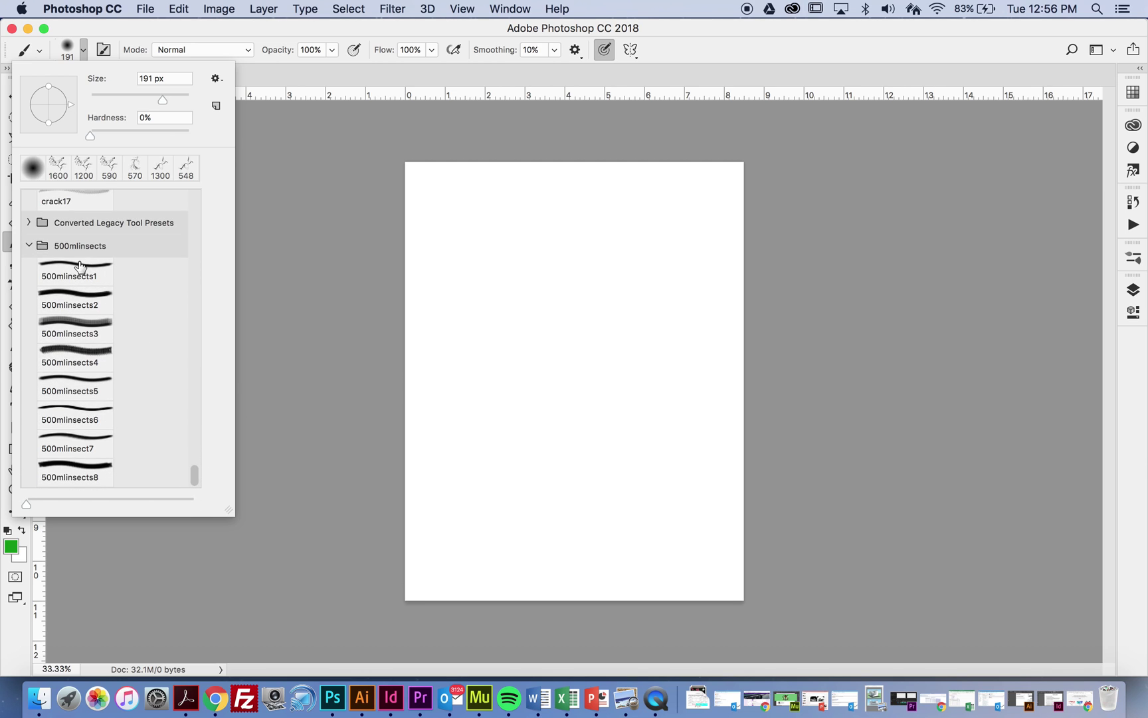
pyautogui.click(96, 296)
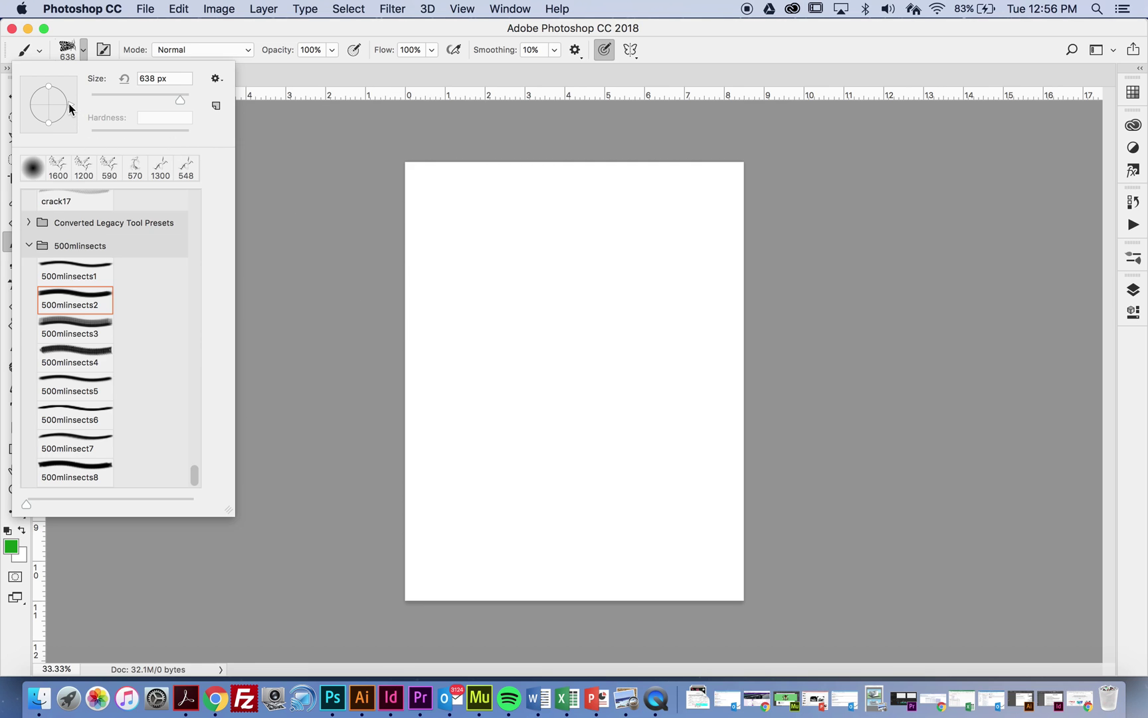
# Tilt the 500mlinsects2 tip diagonally and select its size value for retyping.
pyautogui.moveTo(70, 108); pyautogui.dragTo(64, 119)
pyautogui.moveTo(180, 101)
pyautogui.mouseDown()
pyautogui.moveTo(113, 103)
pyautogui.moveTo(180, 100)
pyautogui.mouseUp()
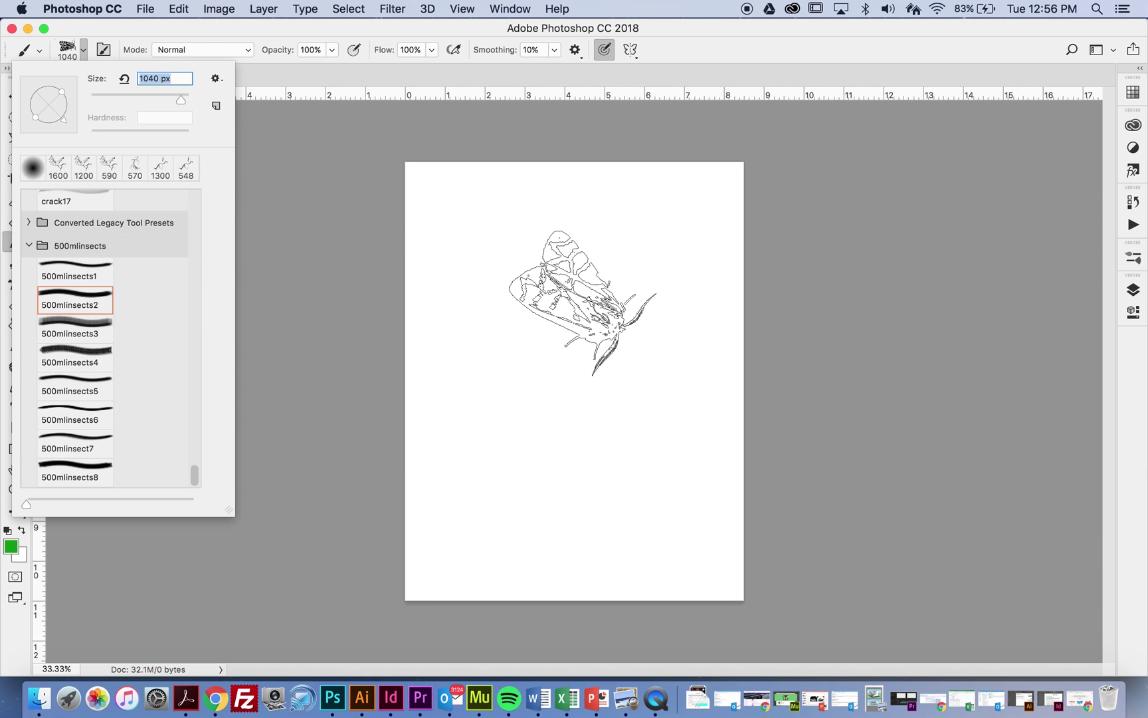
pyautogui.write(']]]]')
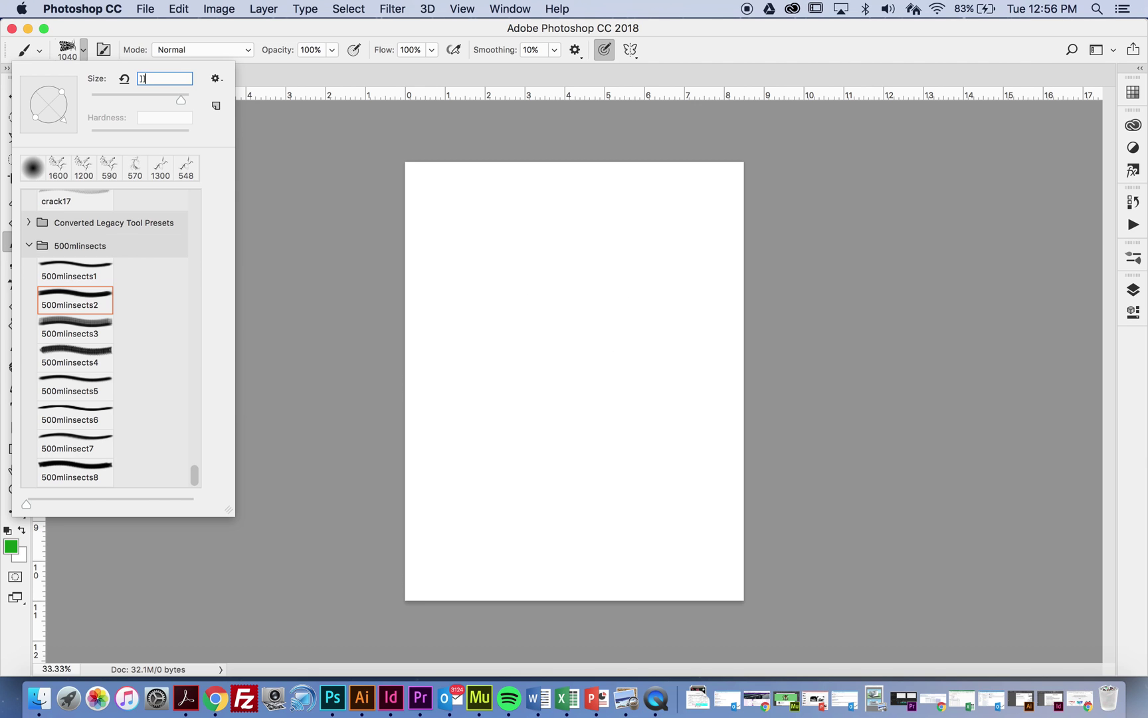
pyautogui.write(']]]]]]]]]]]')
pyautogui.moveTo(193, 78); pyautogui.dragTo(110, 65)
# Set the brush size to 4, then resize it up to 1200 and back to 800 px.
pyautogui.write('4')
pyautogui.press('Return')
pyautogui.press(']')
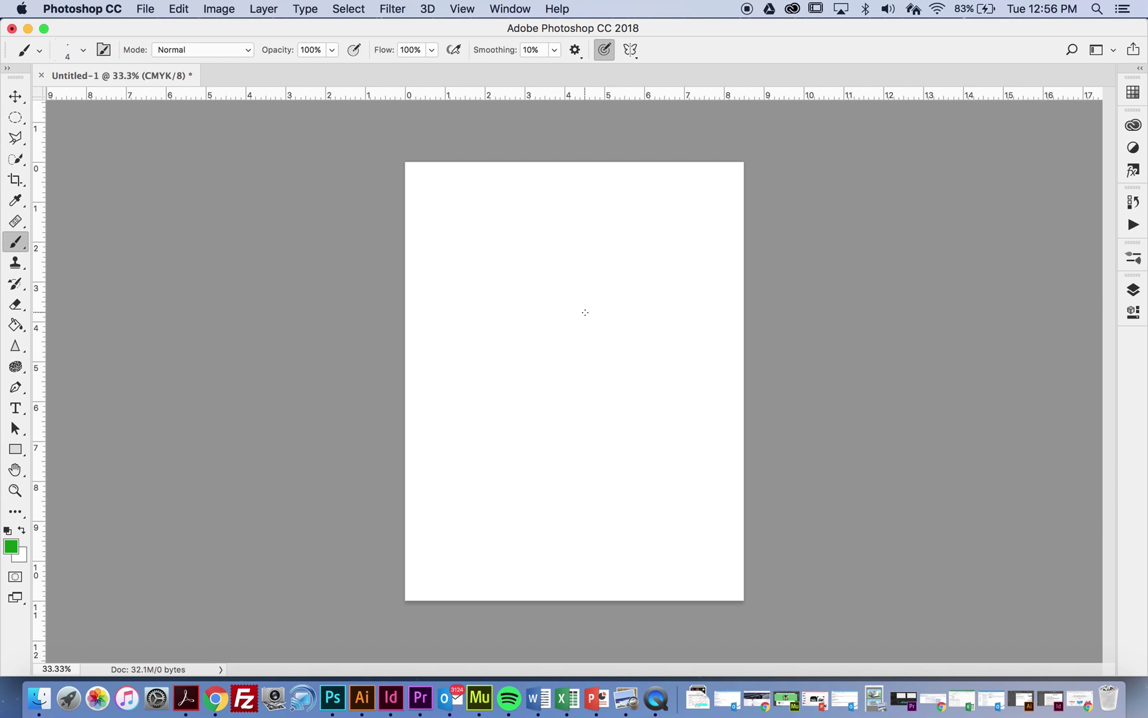
pyautogui.press(']')
pyautogui.press(']')
pyautogui.press(']')
pyautogui.press(']')
pyautogui.press(']')
pyautogui.press(']')
pyautogui.press(']')
pyautogui.press(']')
pyautogui.press(']')
pyautogui.press(']')
pyautogui.press(']')
pyautogui.press(']')
pyautogui.press(']')
pyautogui.press(']')
pyautogui.press(']')
pyautogui.press(']')
pyautogui.press(']')
pyautogui.press(']')
pyautogui.press(']')
pyautogui.press(']')
pyautogui.press(']')
pyautogui.press(']')
pyautogui.press(']')
pyautogui.press(']')
pyautogui.press(']')
pyautogui.press(']')
pyautogui.press(']')
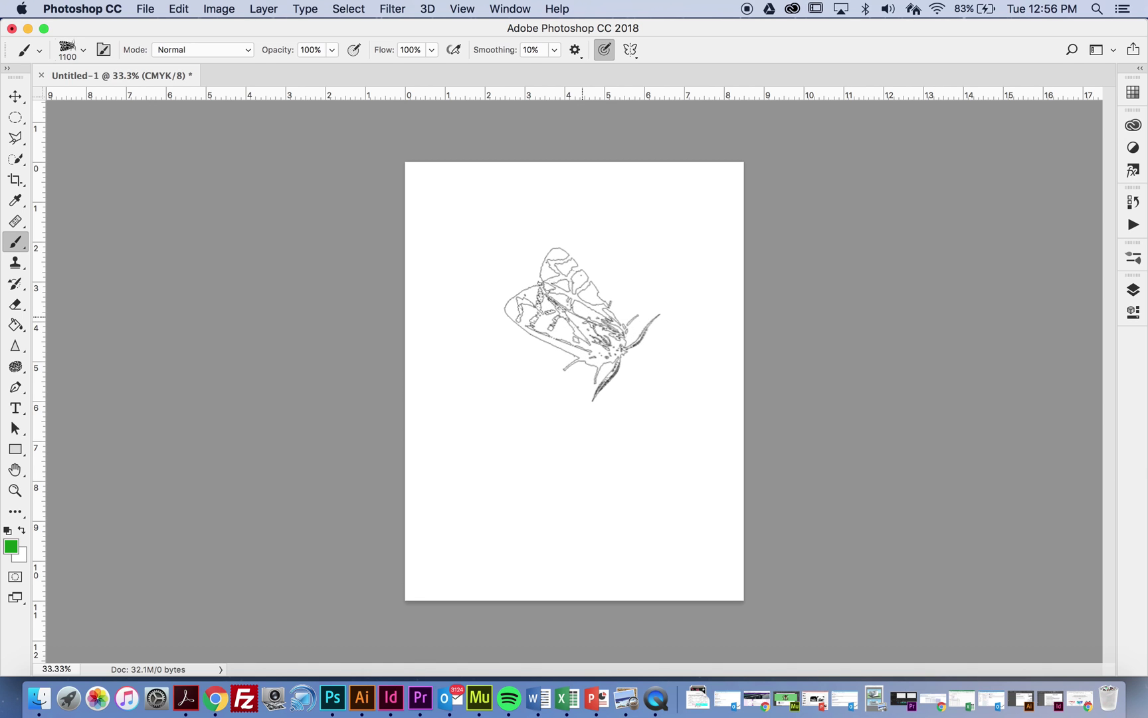
pyautogui.press(']')
pyautogui.press(']')
pyautogui.press(']')
pyautogui.press(']')
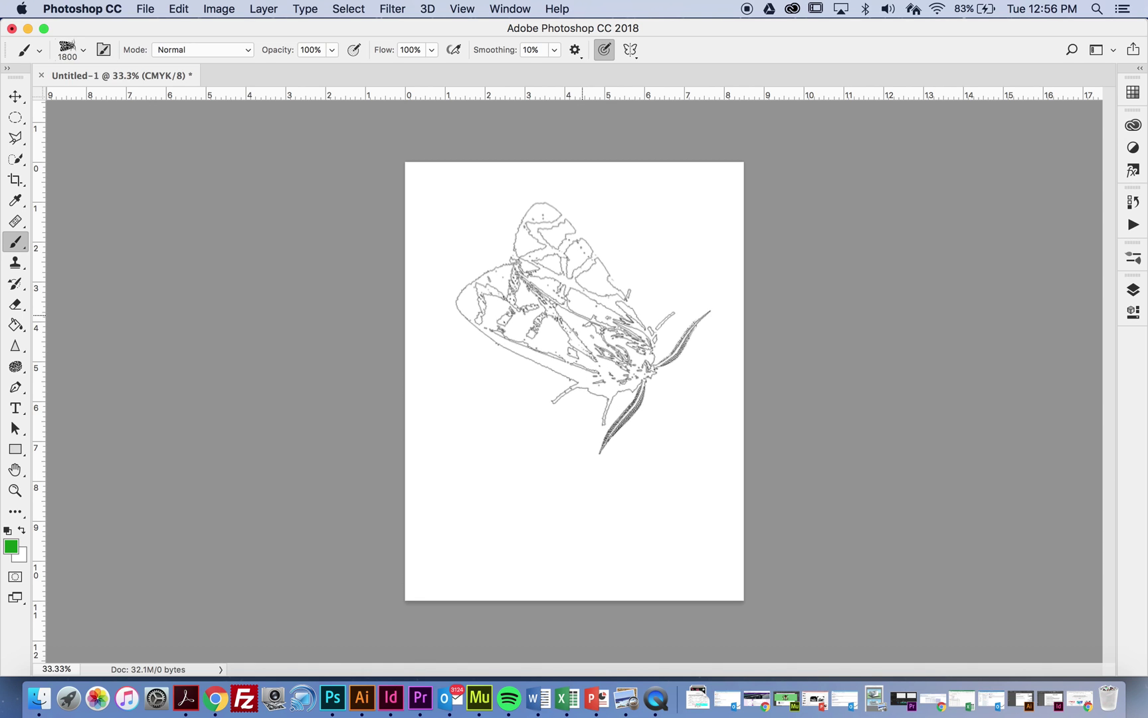
pyautogui.press('[')
pyautogui.press('[')
pyautogui.press('[')
pyautogui.press('[')
pyautogui.press('[')
pyautogui.press('[')
pyautogui.press('[')
pyautogui.press('[')
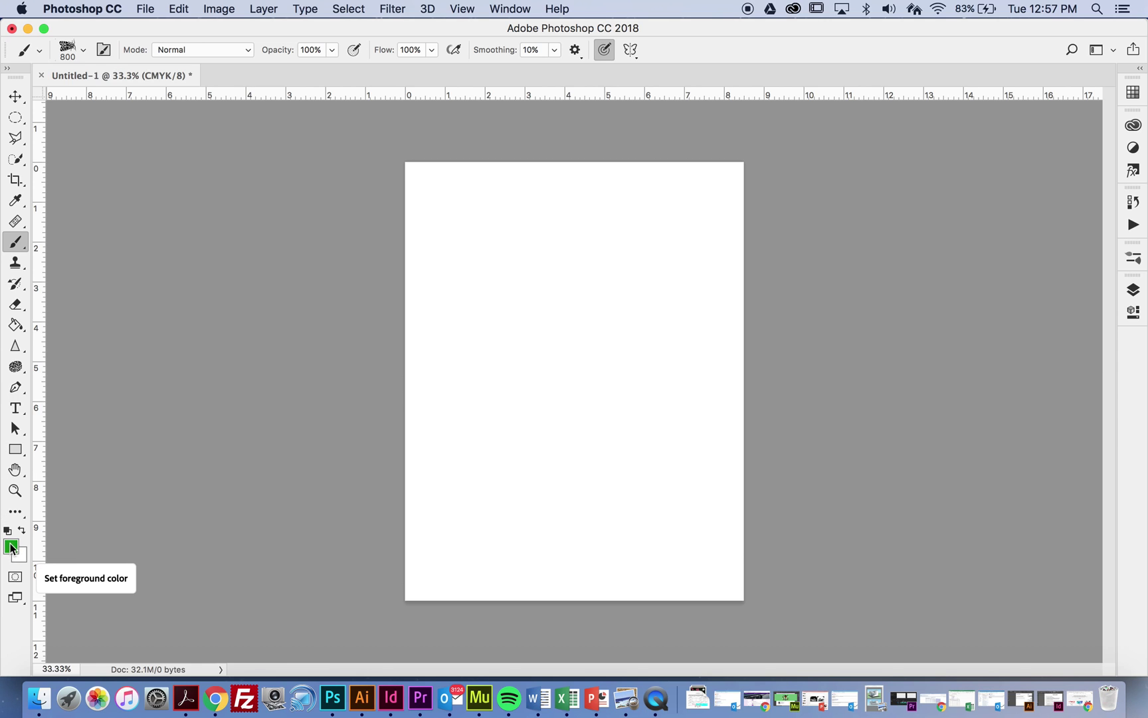
# Set the foreground colour to near-black 0d0f0d and stamp a moth near the canvas top-right.
pyautogui.click(9, 553)
pyautogui.moveTo(360, 393); pyautogui.dragTo(232, 457)
pyautogui.click(588, 248)
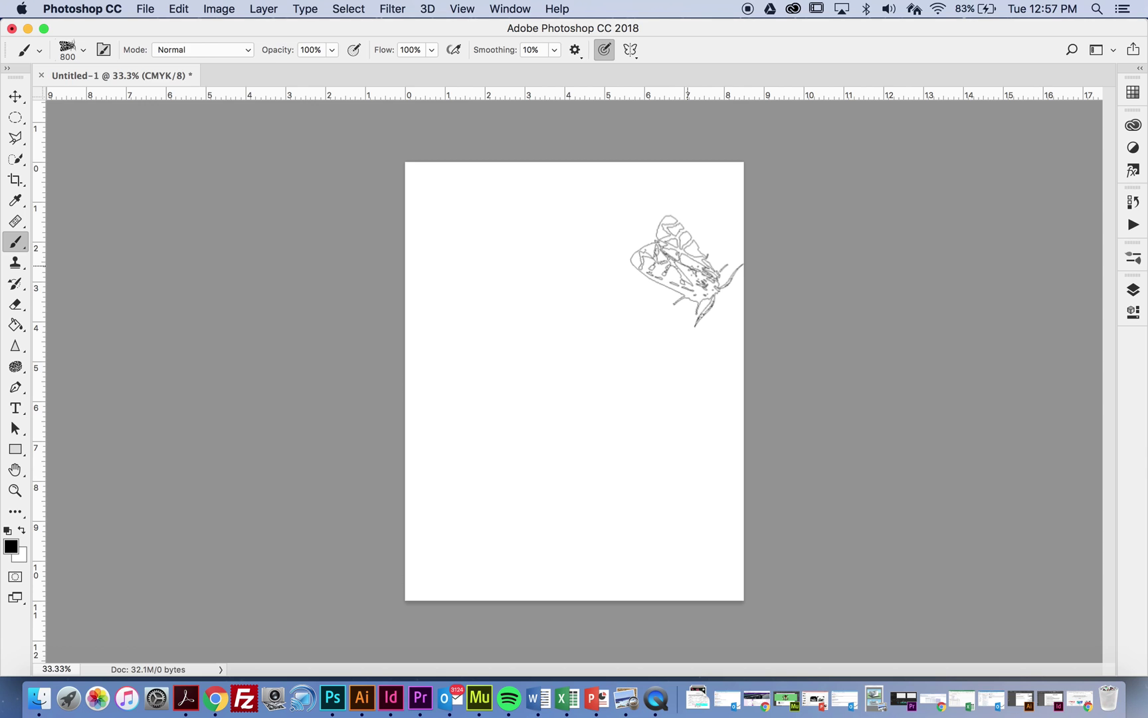
pyautogui.click(688, 264)
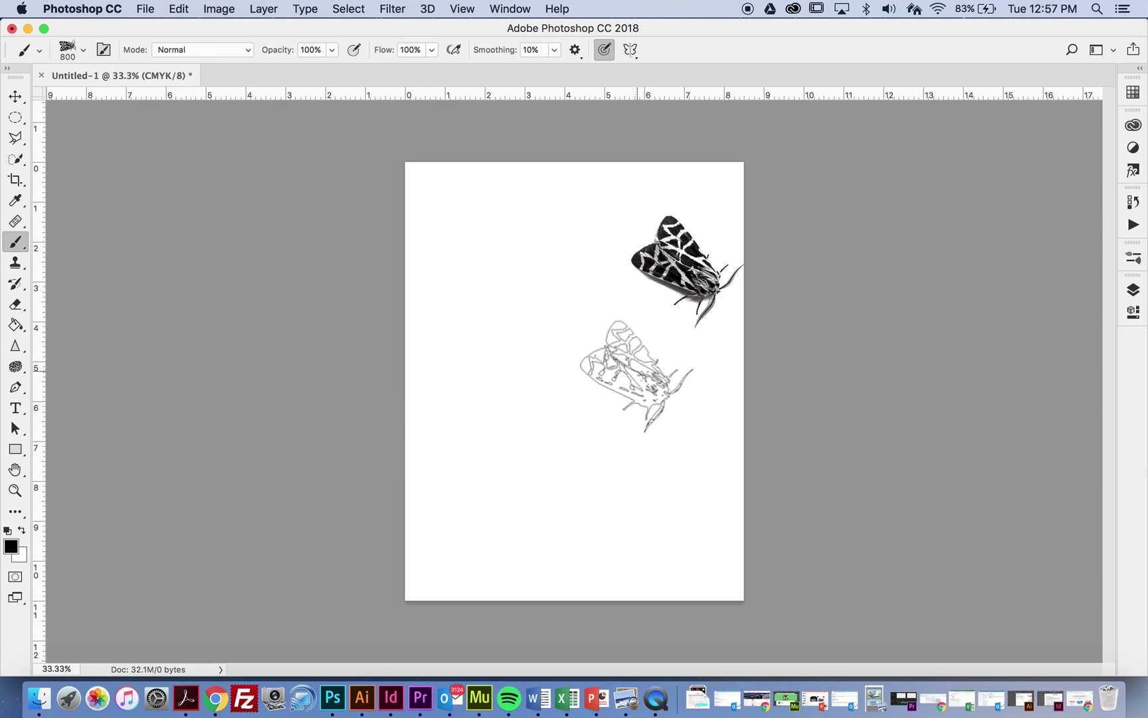
# Stamp a 1200 px upward-rotated 500mlinsects4 butterfly on the canvas's right edge.
pyautogui.click(83, 50)
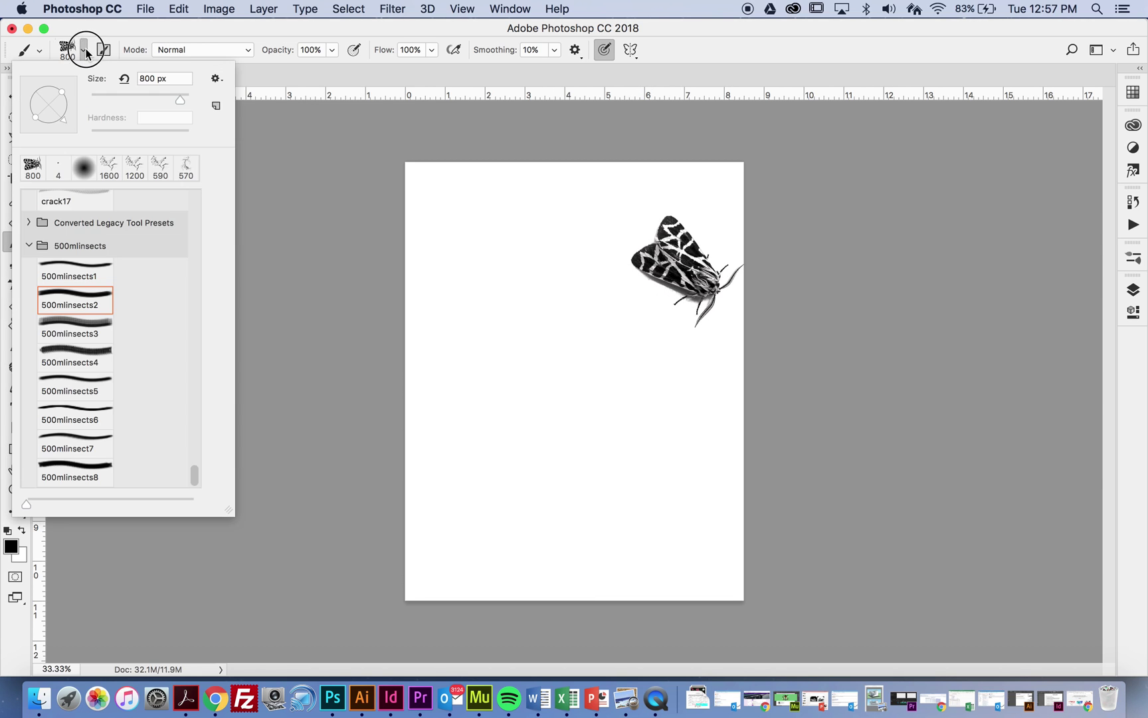
pyautogui.click(90, 352)
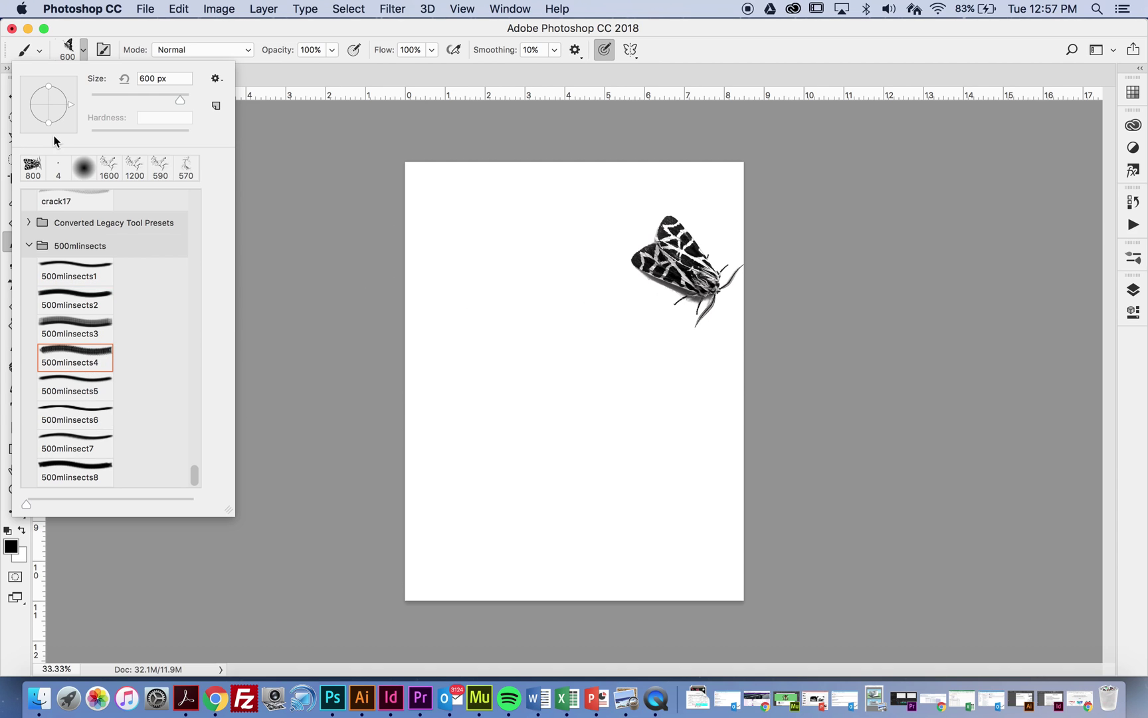
pyautogui.moveTo(56, 103)
pyautogui.mouseDown()
pyautogui.moveTo(48, 120)
pyautogui.moveTo(13, 103)
pyautogui.mouseUp()
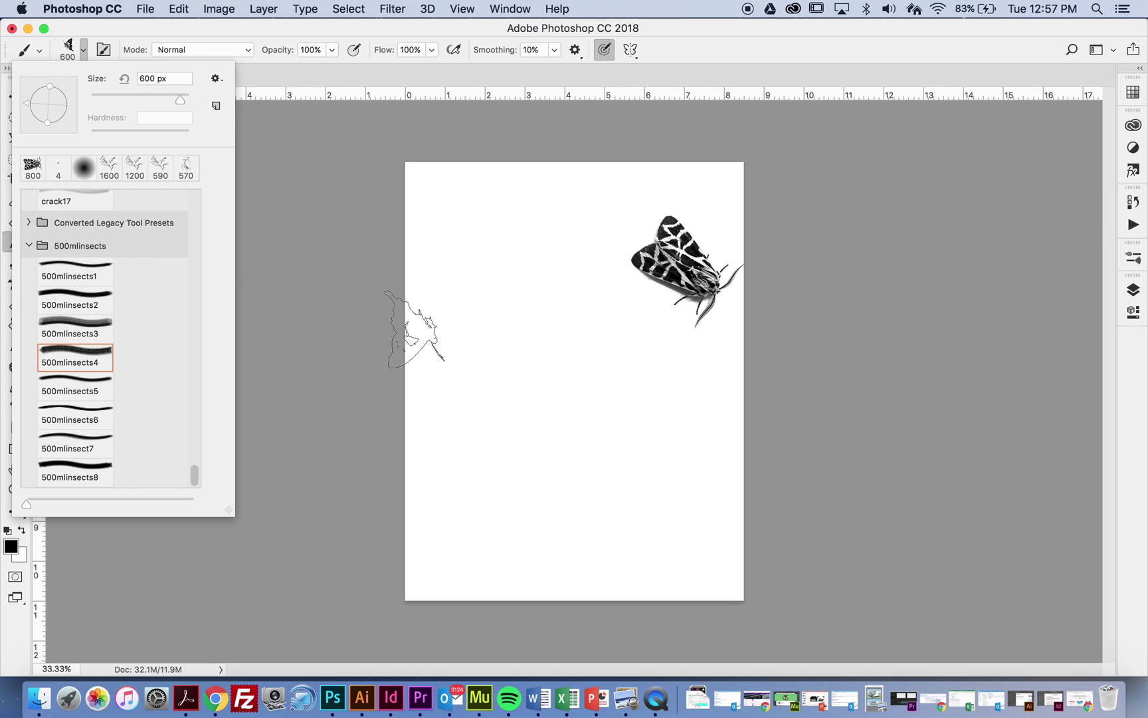
pyautogui.moveTo(28, 108)
pyautogui.mouseDown()
pyautogui.moveTo(47, 81)
pyautogui.moveTo(64, 133)
pyautogui.moveTo(25, 104)
pyautogui.mouseUp()
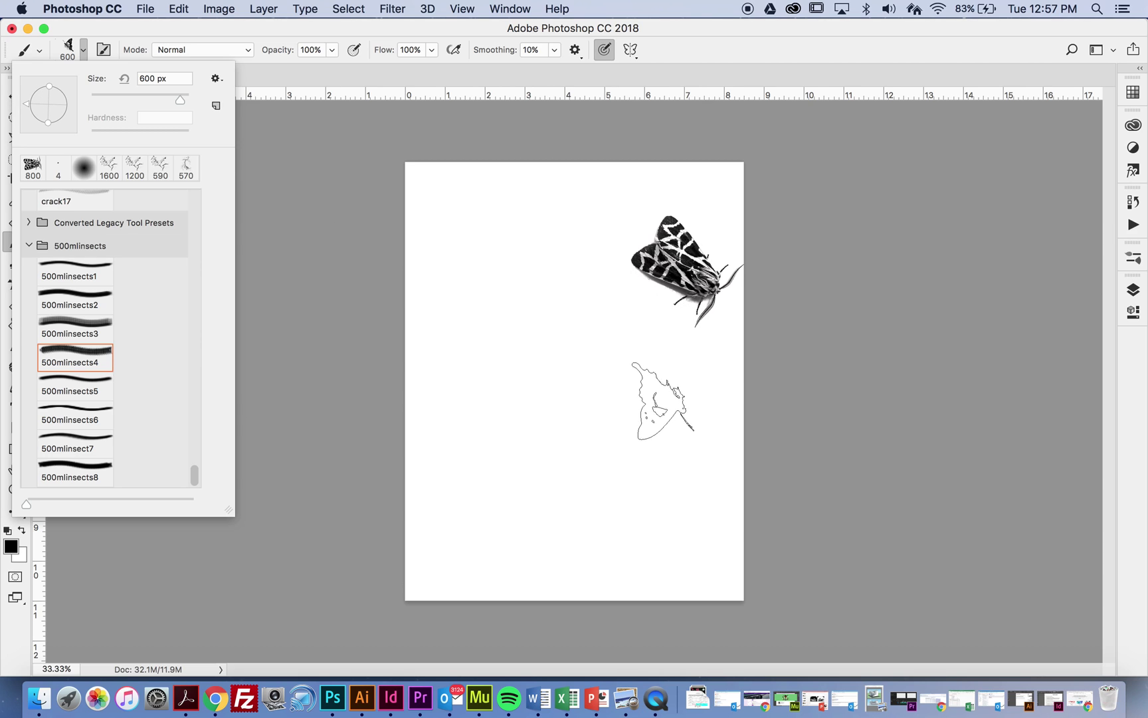
pyautogui.press('Return')
pyautogui.press(']')
pyautogui.press(']')
pyautogui.press(']')
pyautogui.press(']')
pyautogui.press(']')
pyautogui.press(']')
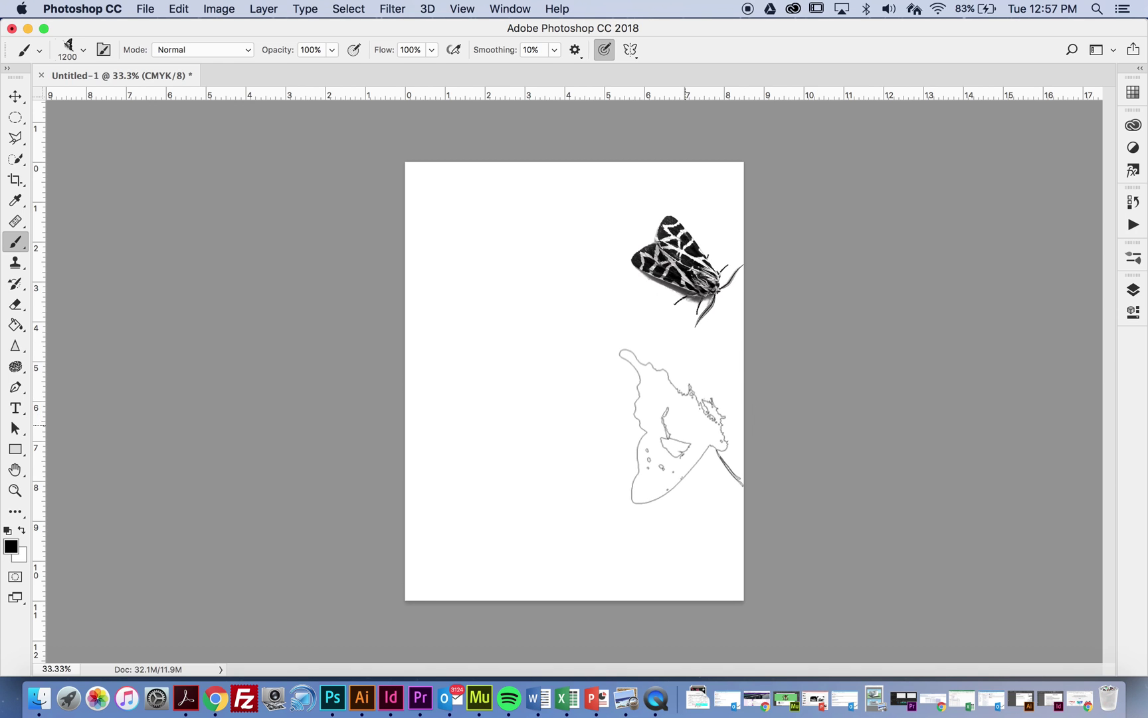
pyautogui.click(682, 426)
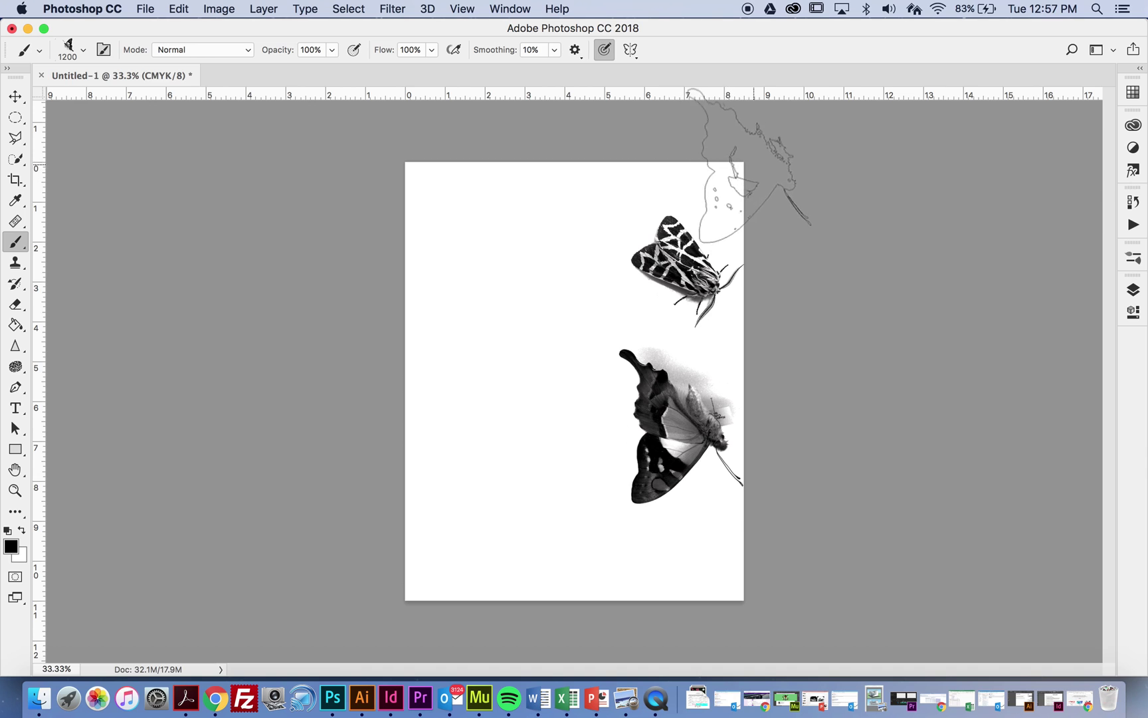
pyautogui.click(14, 96)
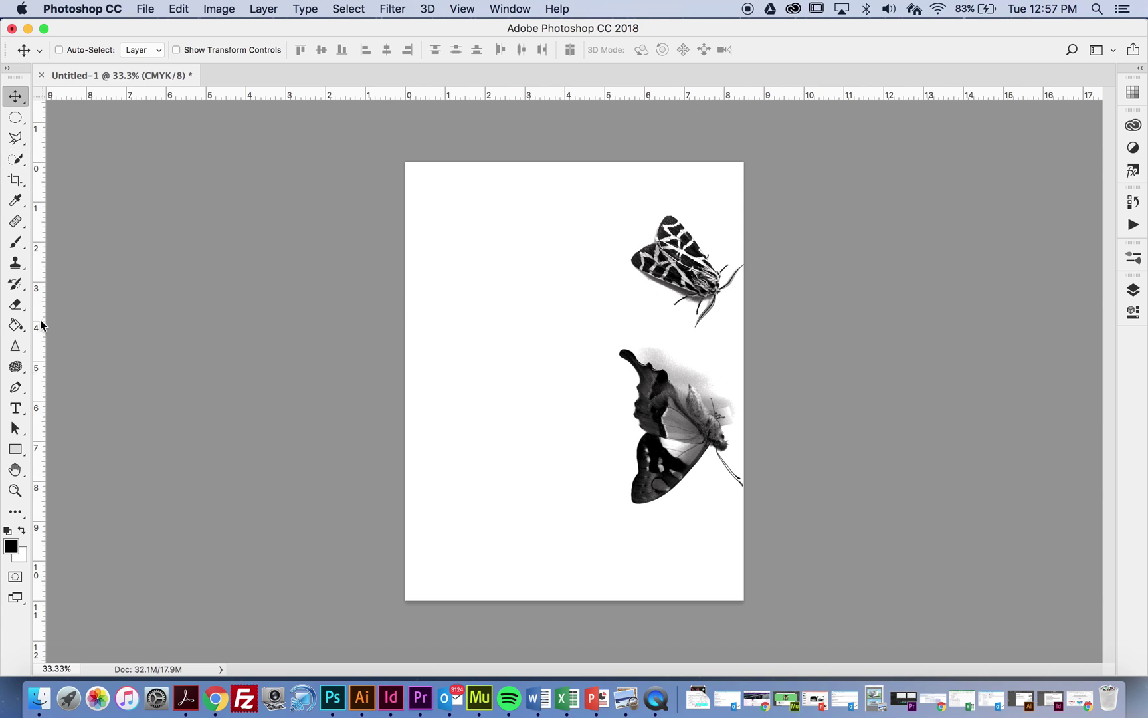
# Return to the Brush tool with the 500mlinsects6 preset selected.
pyautogui.click(16, 243)
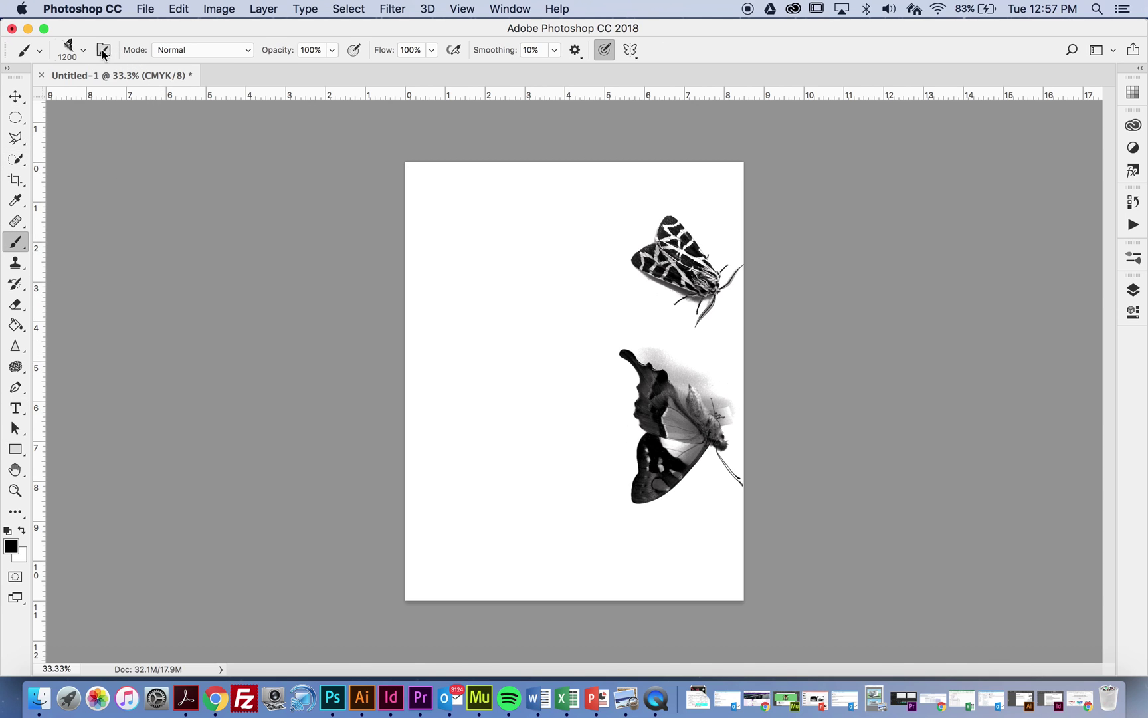
pyautogui.click(84, 49)
pyautogui.click(84, 409)
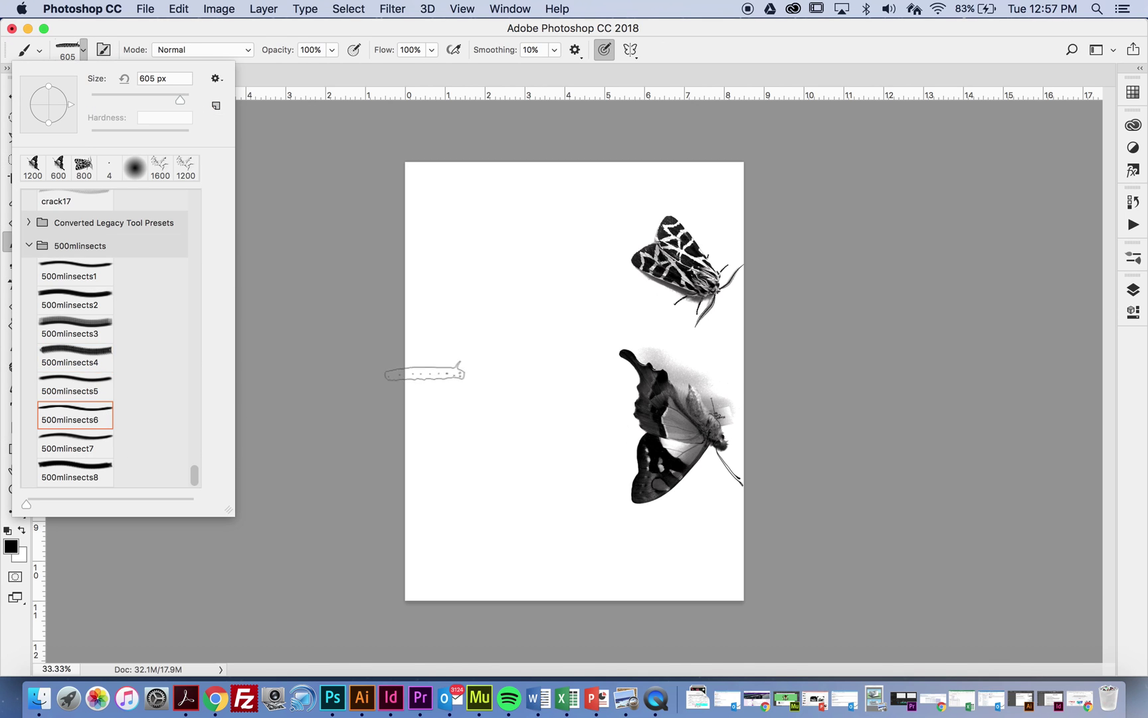
# Import bugs01.abr from the photoshop brushes > Bugs folder.
pyautogui.click(215, 79)
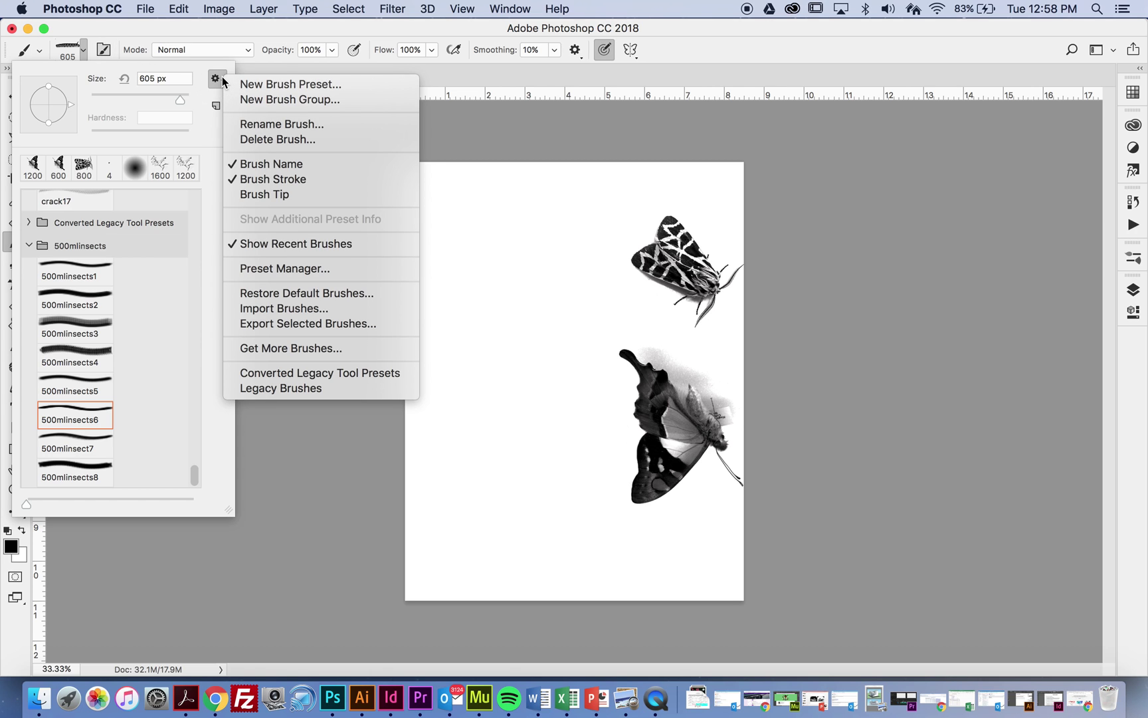
pyautogui.click(300, 309)
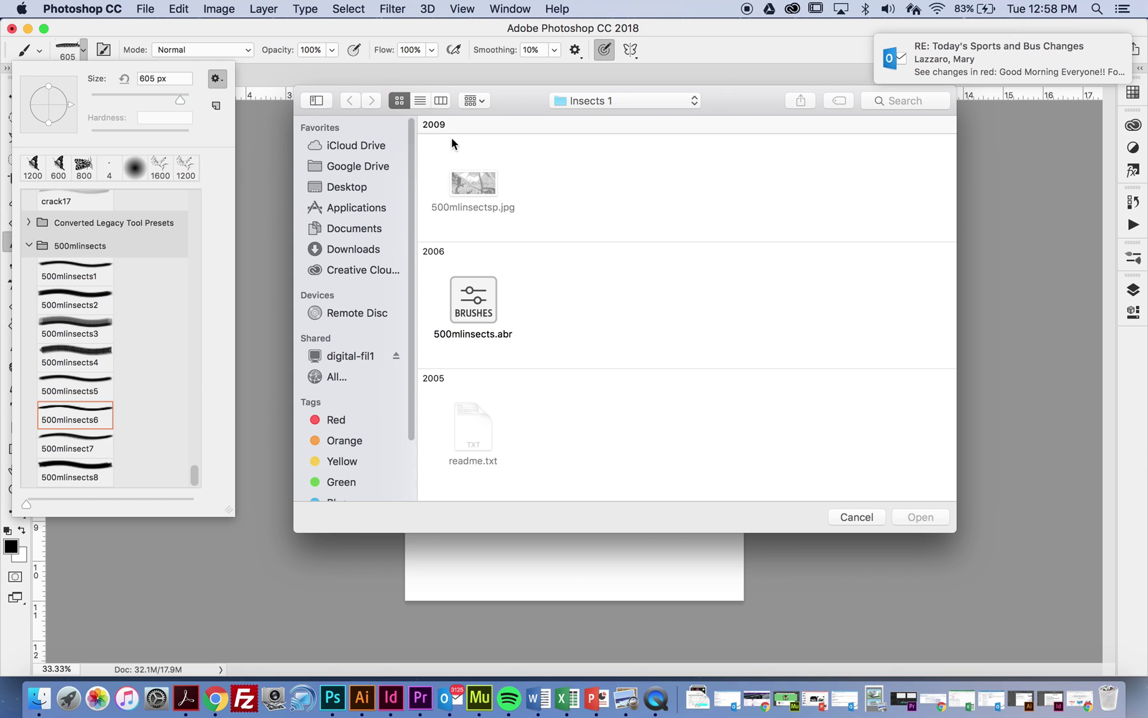
pyautogui.click(618, 104)
pyautogui.click(617, 124)
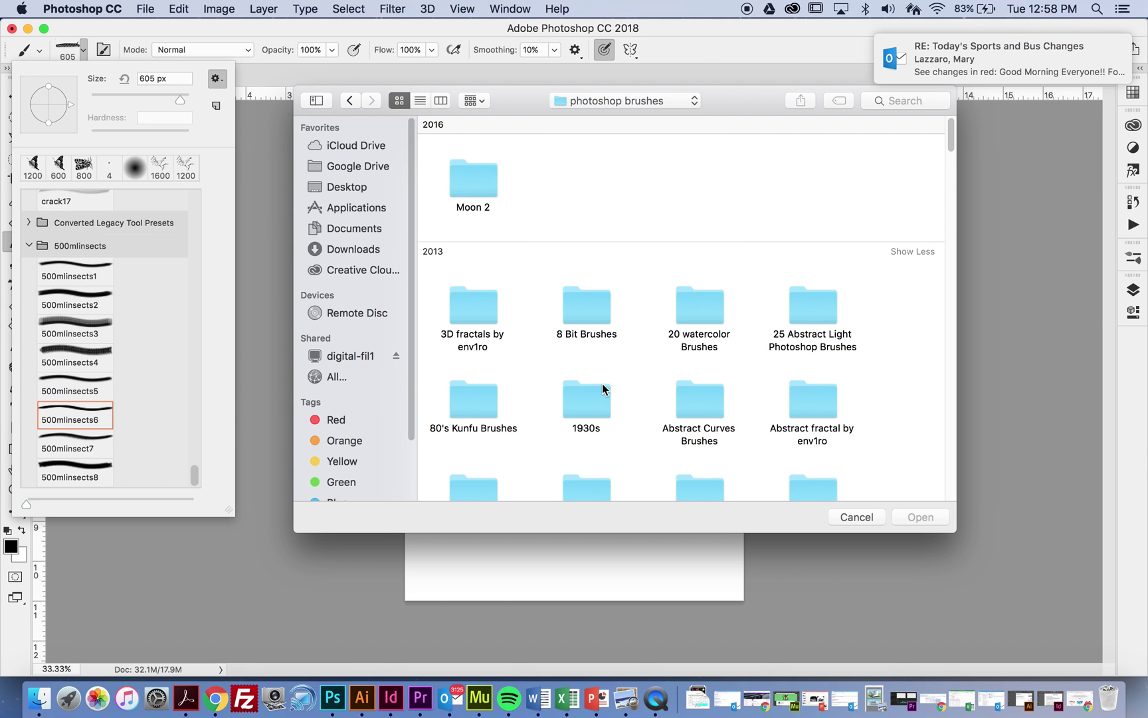
pyautogui.scroll(-15, 729, 415)
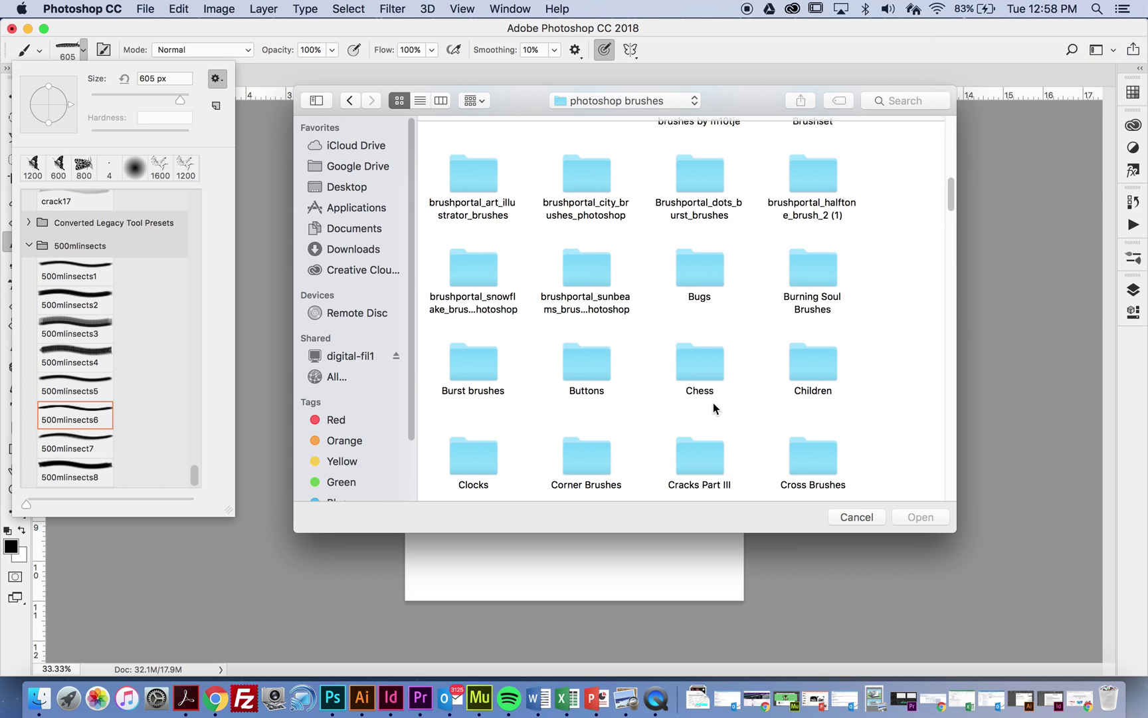
pyautogui.doubleClick(697, 252)
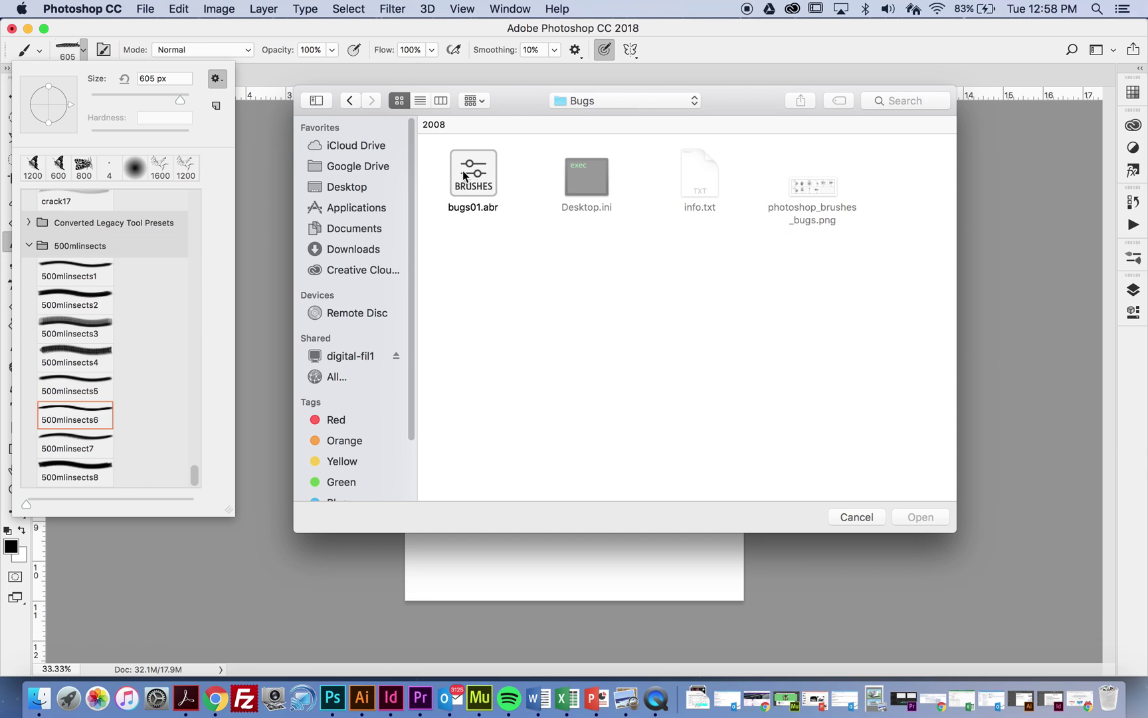
pyautogui.click(463, 175)
pyautogui.click(931, 519)
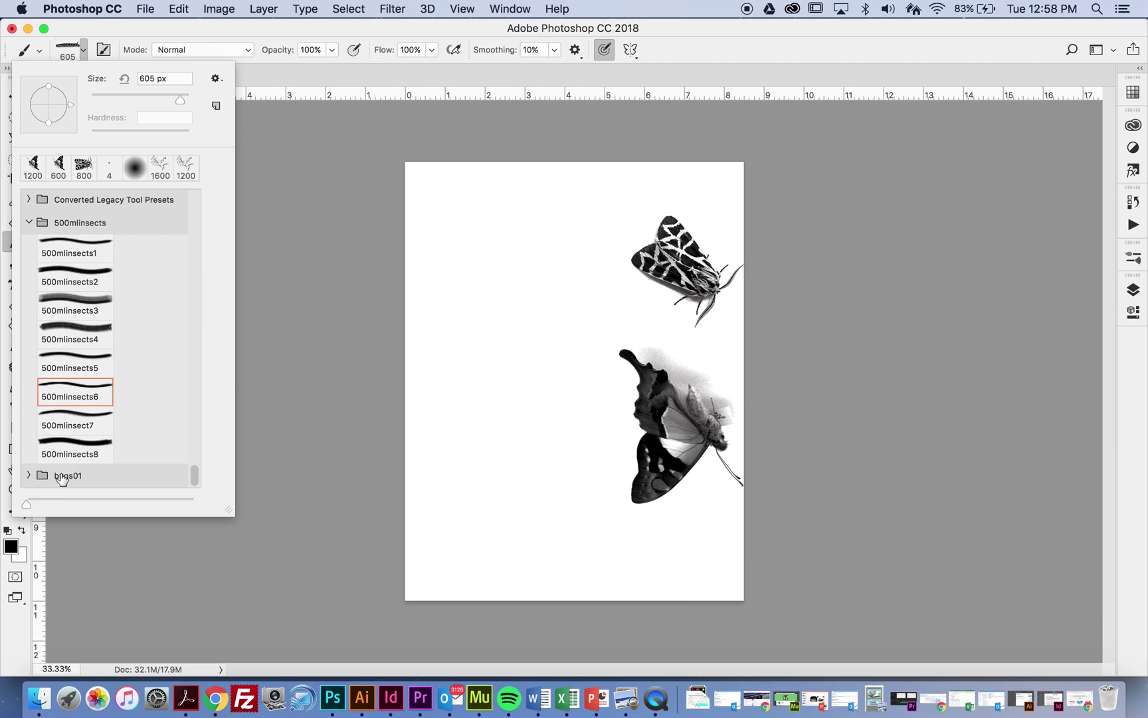
# Stamp the bugs01 leafbug brush, angled 45° at 700 px, between the moth and butterfly.
pyautogui.click(30, 480)
pyautogui.moveTo(192, 457); pyautogui.dragTo(200, 488)
pyautogui.click(83, 223)
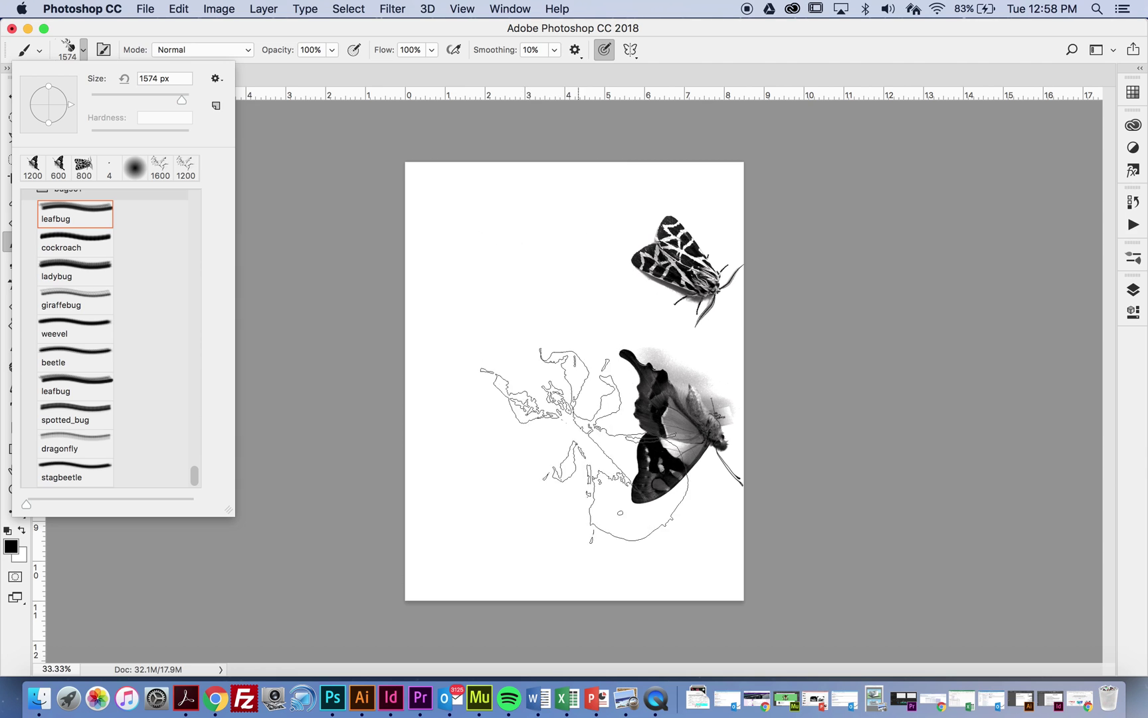
pyautogui.moveTo(71, 105); pyautogui.dragTo(65, 89)
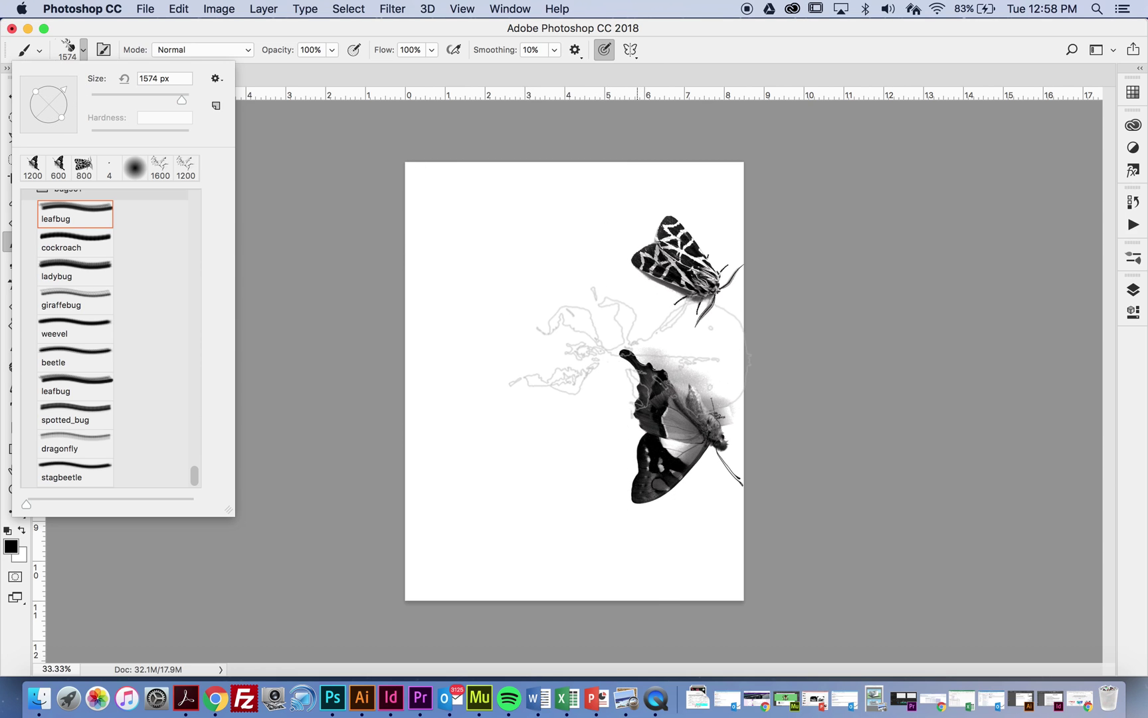
pyautogui.press('Escape')
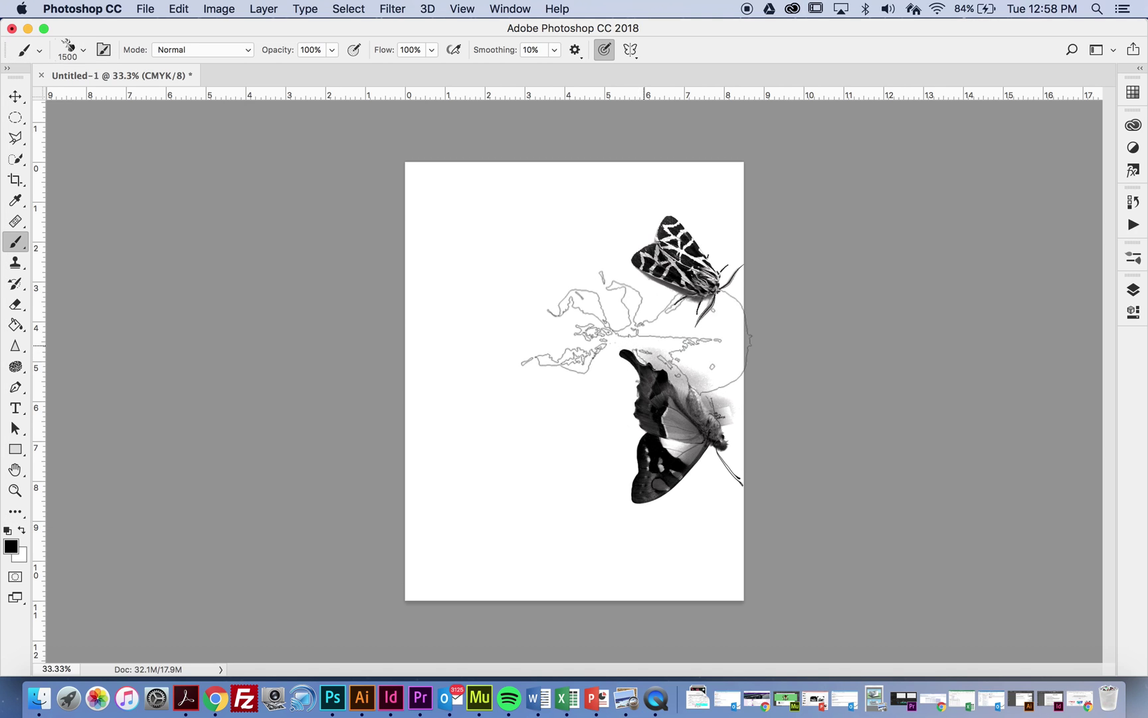
pyautogui.press('[')
pyautogui.press('[')
pyautogui.press('[')
pyautogui.press('[')
pyautogui.press('[')
pyautogui.press('[')
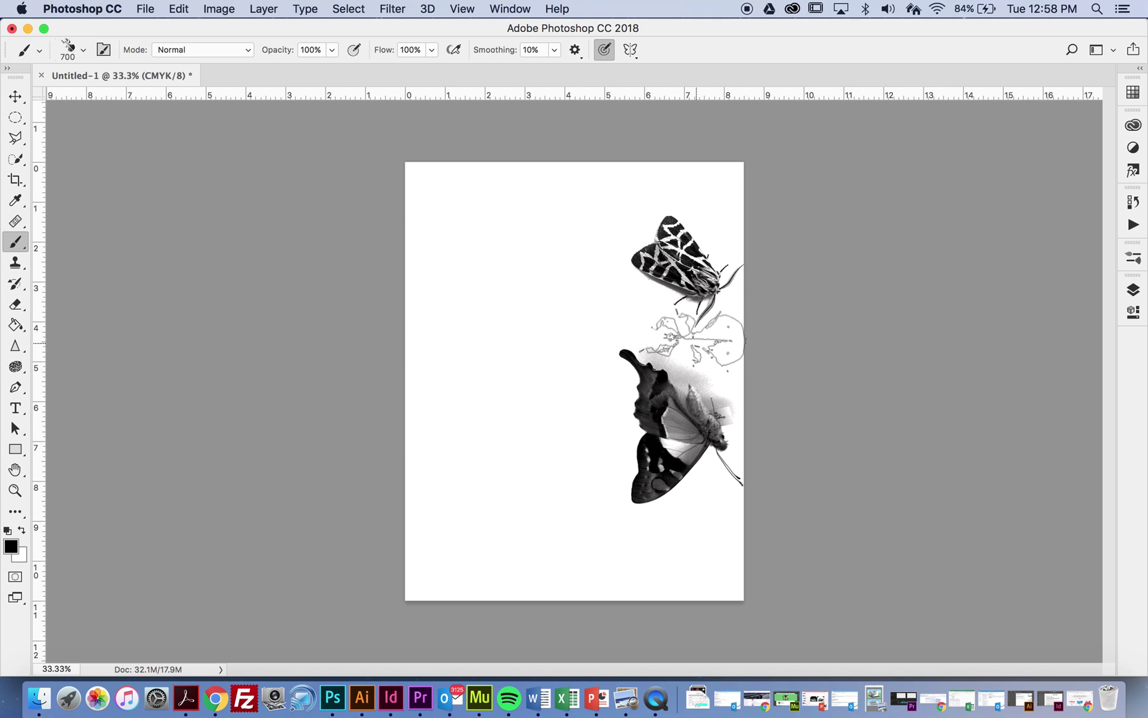
pyautogui.click(701, 341)
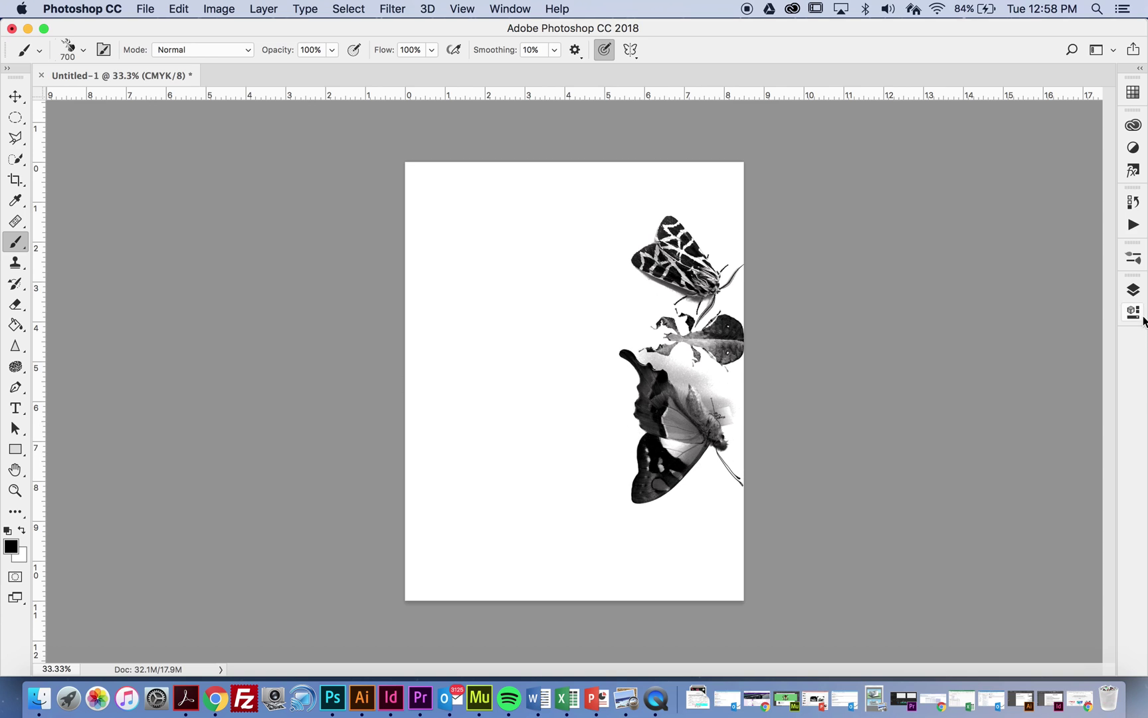
# Convert the Background into an editable layer named Layer 0.
pyautogui.click(1133, 290)
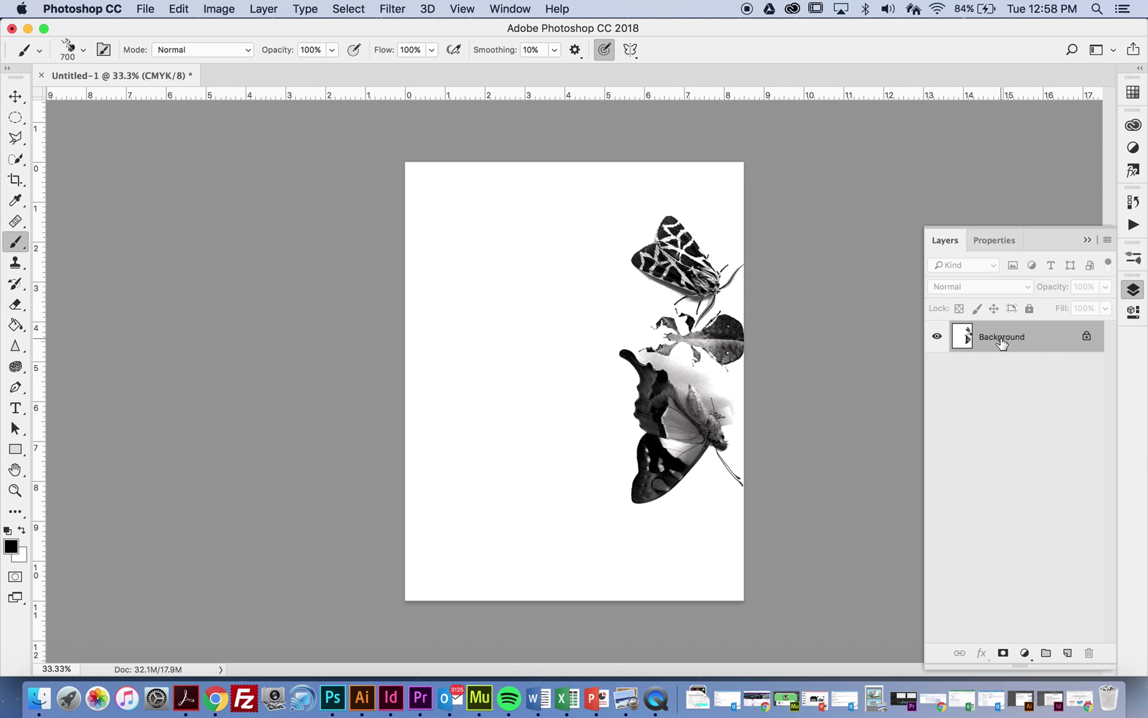
pyautogui.doubleClick(989, 341)
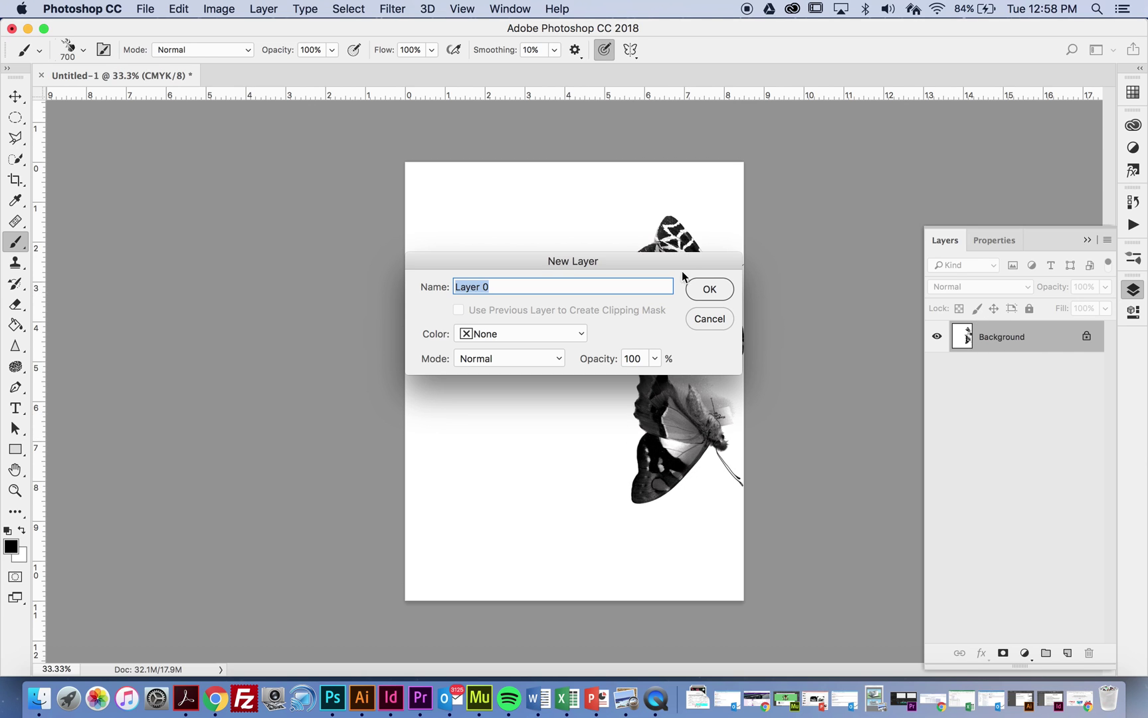
pyautogui.click(710, 289)
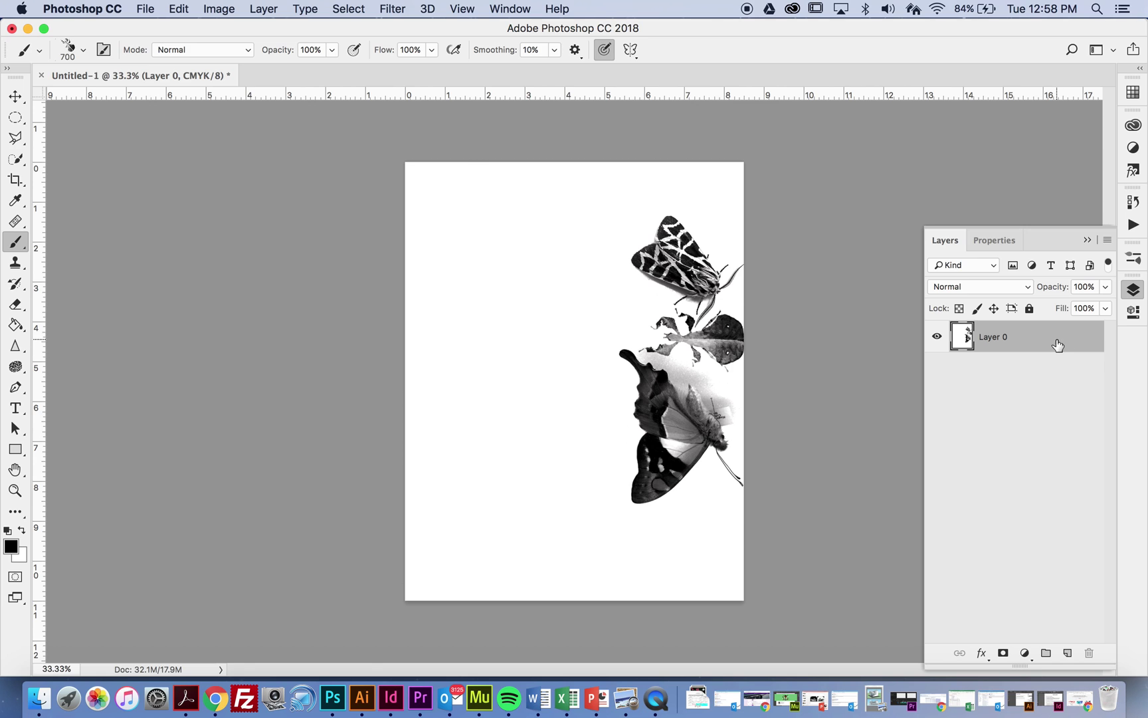
# Erase the insect stamps from Layer 0 with a soft round eraser tip.
pyautogui.click(16, 306)
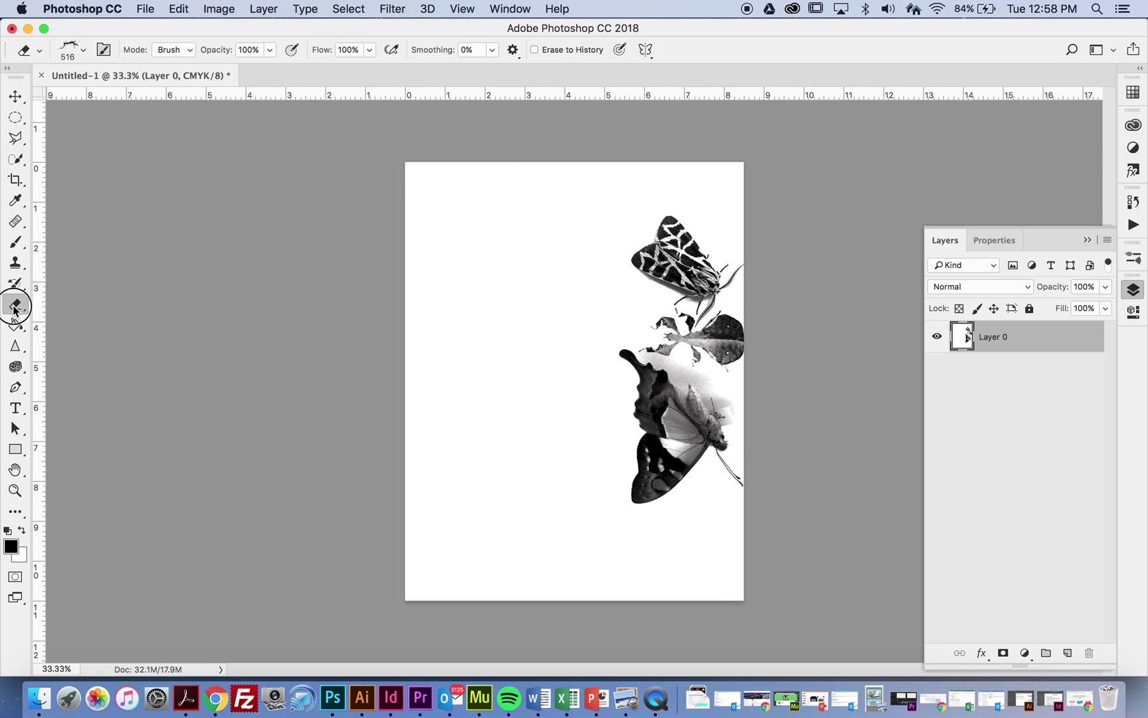
pyautogui.moveTo(17, 313); pyautogui.dragTo(67, 300)
pyautogui.click(83, 49)
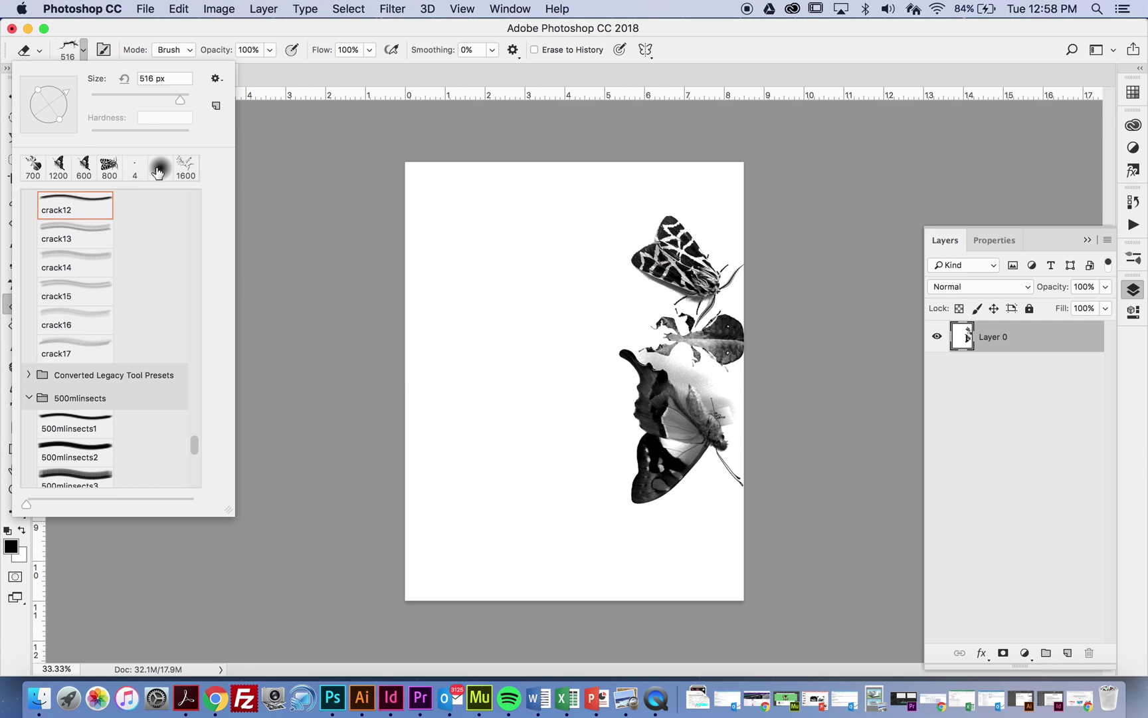
pyautogui.click(158, 172)
pyautogui.moveTo(715, 269)
pyautogui.mouseDown()
pyautogui.moveTo(626, 188)
pyautogui.moveTo(622, 225)
pyautogui.moveTo(682, 289)
pyautogui.moveTo(683, 355)
pyautogui.moveTo(765, 349)
pyautogui.moveTo(844, 419)
pyautogui.moveTo(666, 411)
pyautogui.moveTo(634, 438)
pyautogui.moveTo(562, 461)
pyautogui.moveTo(639, 415)
pyautogui.moveTo(598, 329)
pyautogui.moveTo(652, 418)
pyautogui.moveTo(567, 321)
pyautogui.moveTo(703, 267)
pyautogui.moveTo(705, 225)
pyautogui.moveTo(653, 206)
pyautogui.moveTo(465, 202)
pyautogui.moveTo(524, 217)
pyautogui.moveTo(306, 312)
pyautogui.moveTo(109, 302)
pyautogui.moveTo(347, 407)
pyautogui.moveTo(437, 287)
pyautogui.moveTo(538, 279)
pyautogui.moveTo(488, 502)
pyautogui.moveTo(407, 551)
pyautogui.moveTo(515, 631)
pyautogui.moveTo(590, 599)
pyautogui.moveTo(686, 582)
pyautogui.moveTo(655, 535)
pyautogui.moveTo(699, 537)
pyautogui.moveTo(224, 515)
pyautogui.moveTo(490, 492)
pyautogui.moveTo(293, 469)
pyautogui.moveTo(374, 503)
pyautogui.moveTo(333, 556)
pyautogui.moveTo(285, 333)
pyautogui.moveTo(478, 135)
pyautogui.moveTo(411, 238)
pyautogui.moveTo(713, 174)
pyautogui.mouseUp()
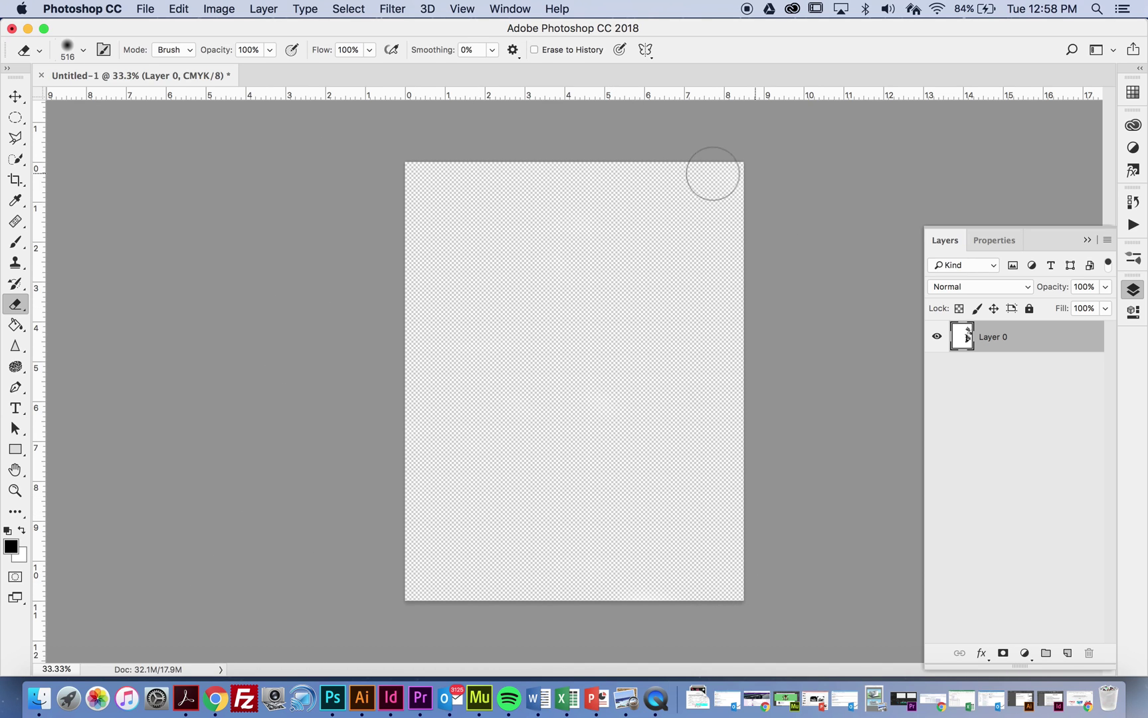
pyautogui.click(16, 324)
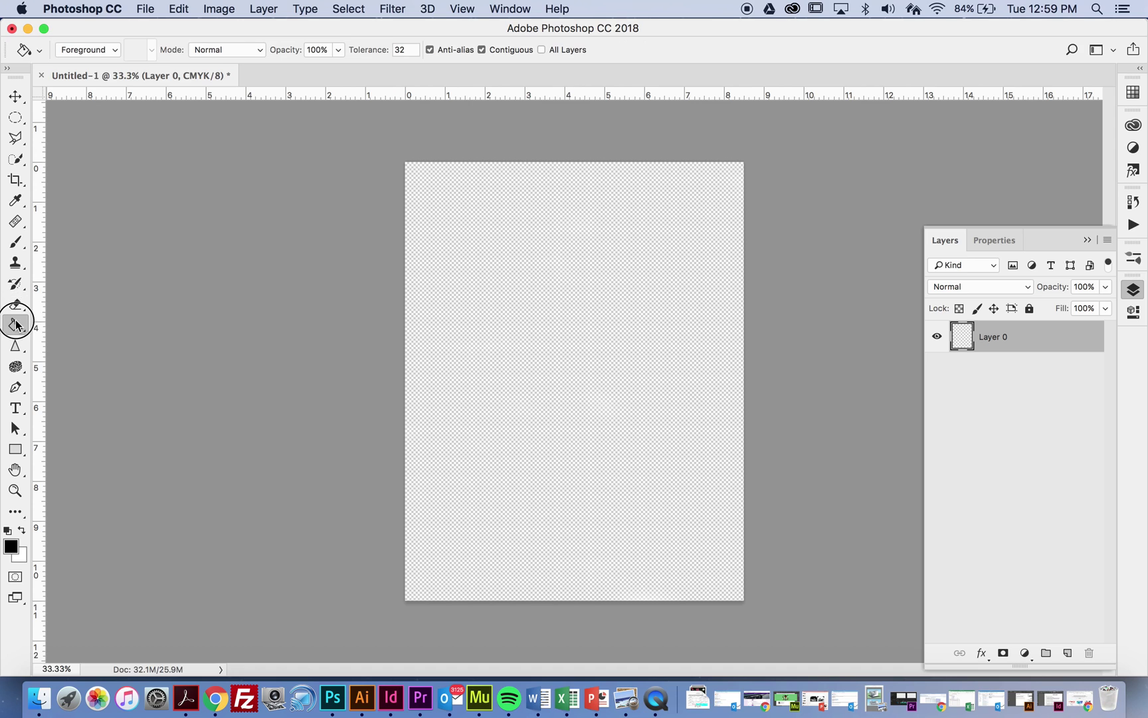
pyautogui.moveTo(16, 324)
pyautogui.mouseDown()
pyautogui.moveTo(52, 351)
pyautogui.moveTo(57, 399)
pyautogui.mouseUp()
pyautogui.click(11, 546)
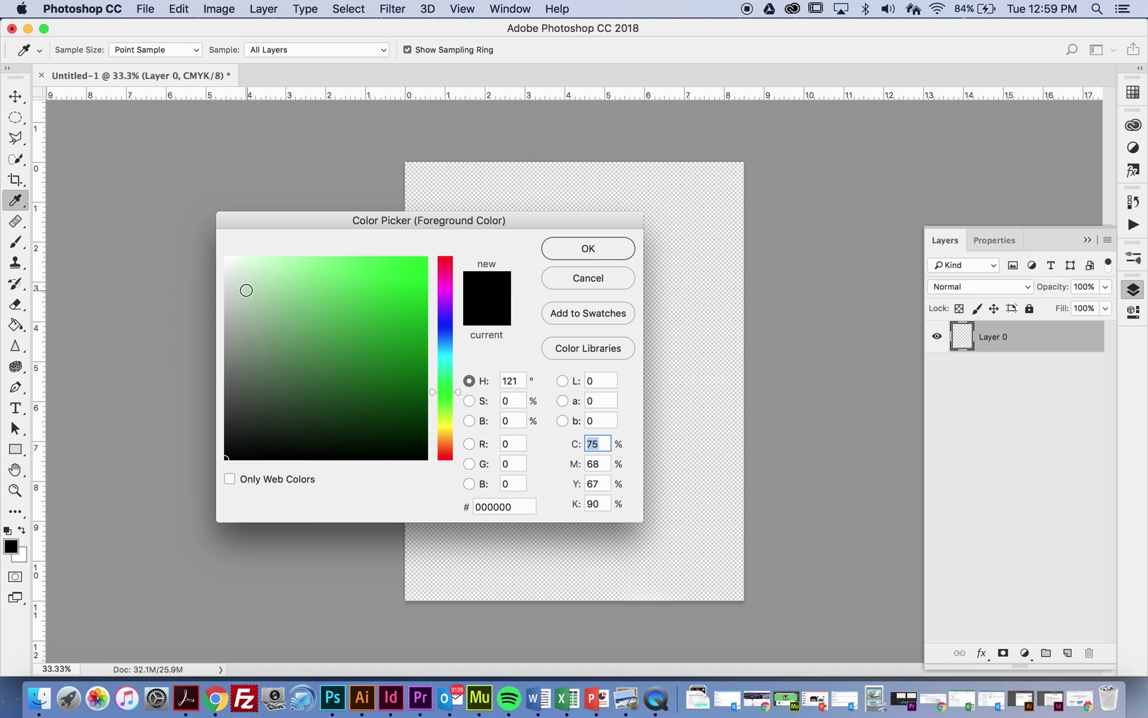
pyautogui.click(224, 257)
pyautogui.click(620, 247)
pyautogui.click(677, 255)
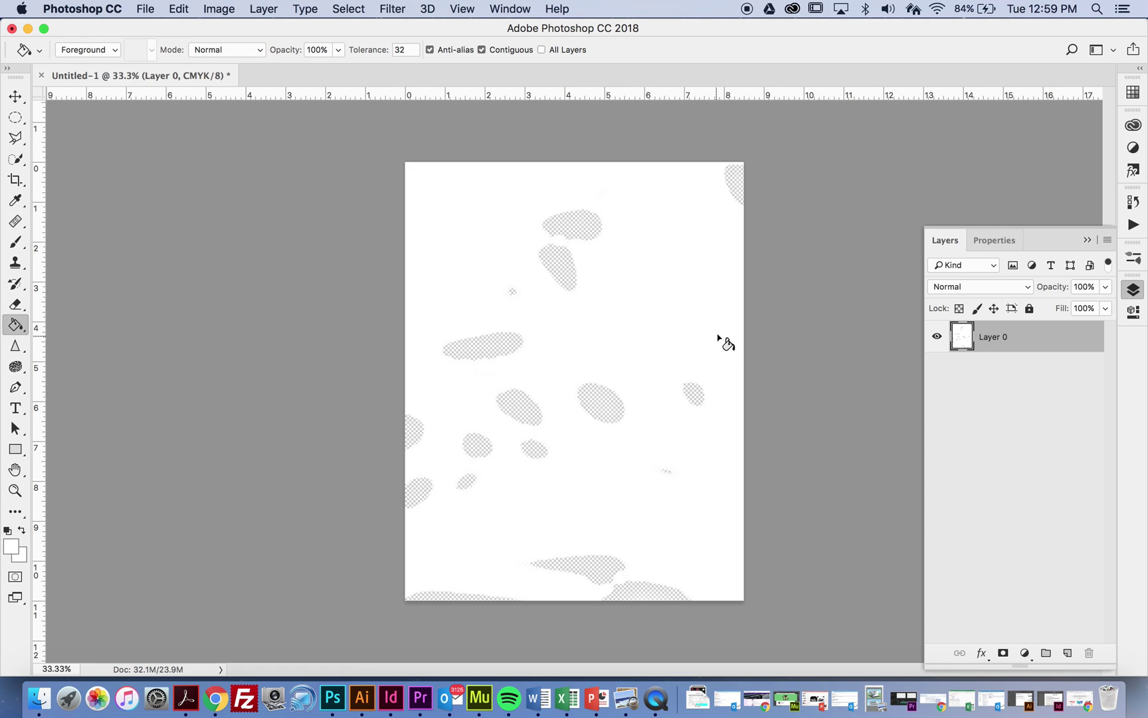
pyautogui.click(738, 188)
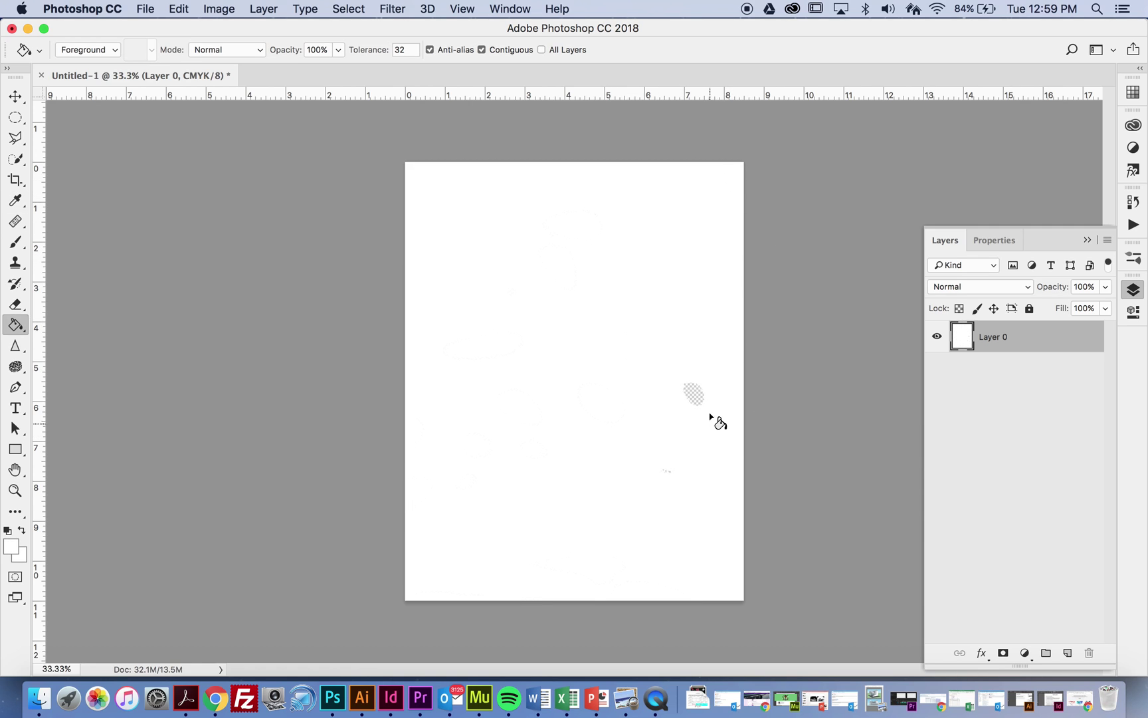
pyautogui.click(696, 391)
pyautogui.click(15, 242)
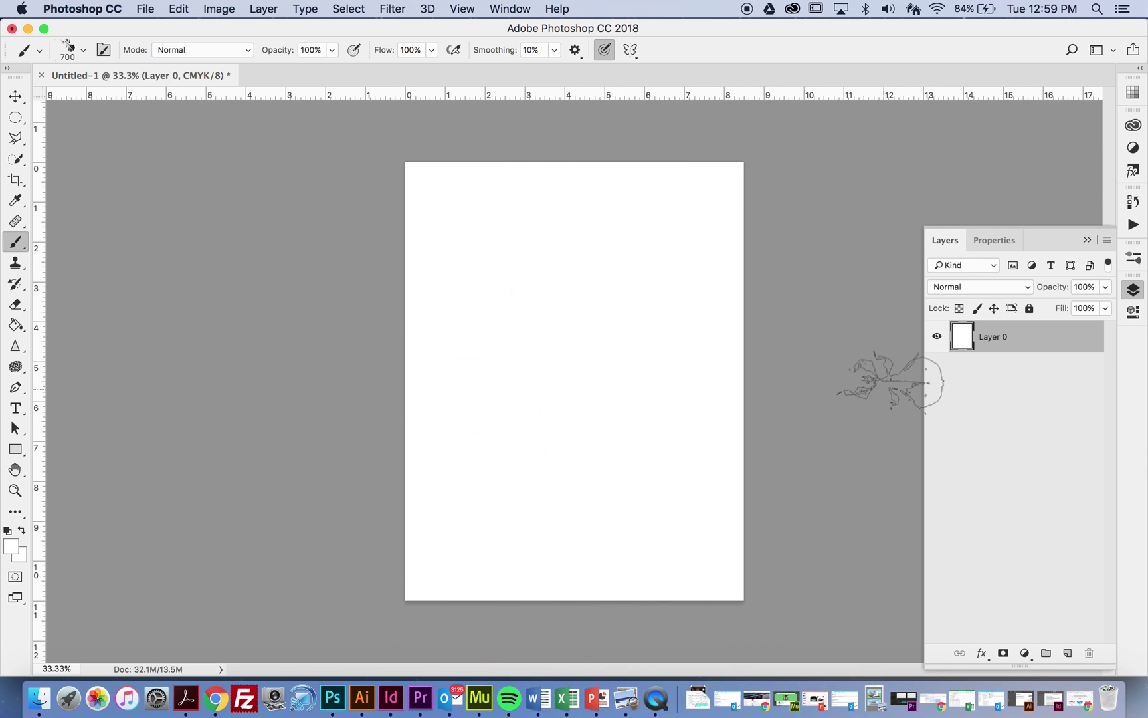
# Add an empty Layer 1 above Layer 0 and set the foreground colour to black.
pyautogui.click(1067, 652)
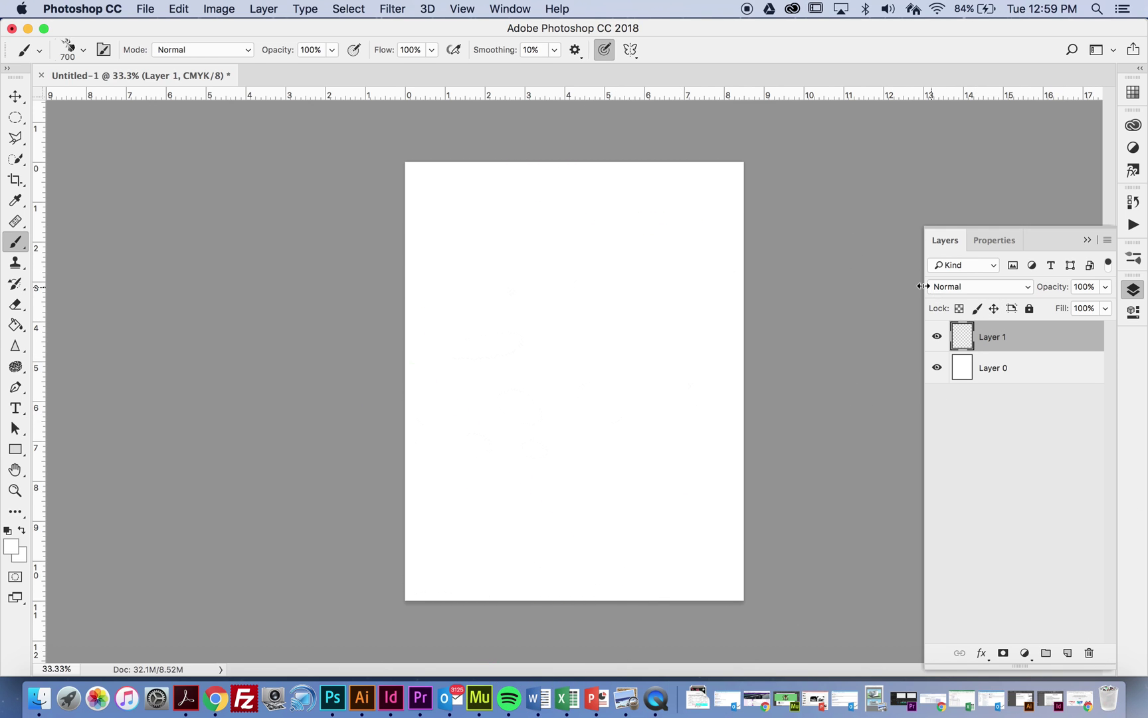
pyautogui.click(12, 546)
pyautogui.moveTo(233, 451); pyautogui.dragTo(219, 457)
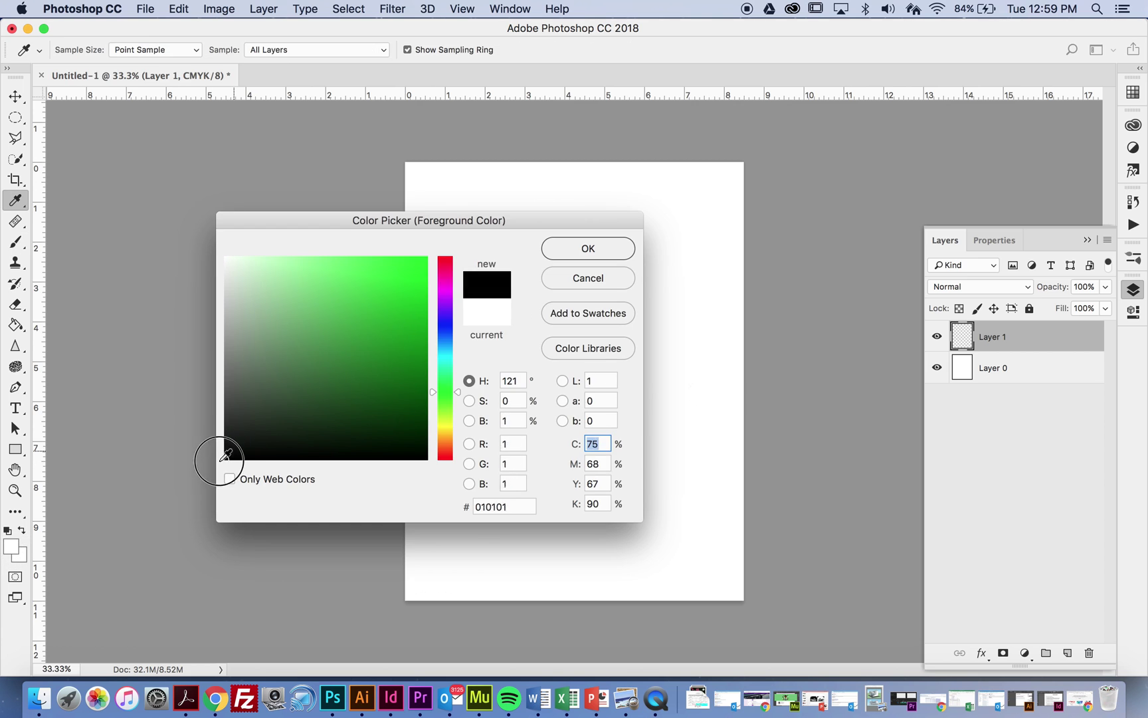
pyautogui.click(588, 248)
# Import the 500mlchildren8.abr brush file from the Children brushes folder.
pyautogui.press('b')
pyautogui.click(83, 50)
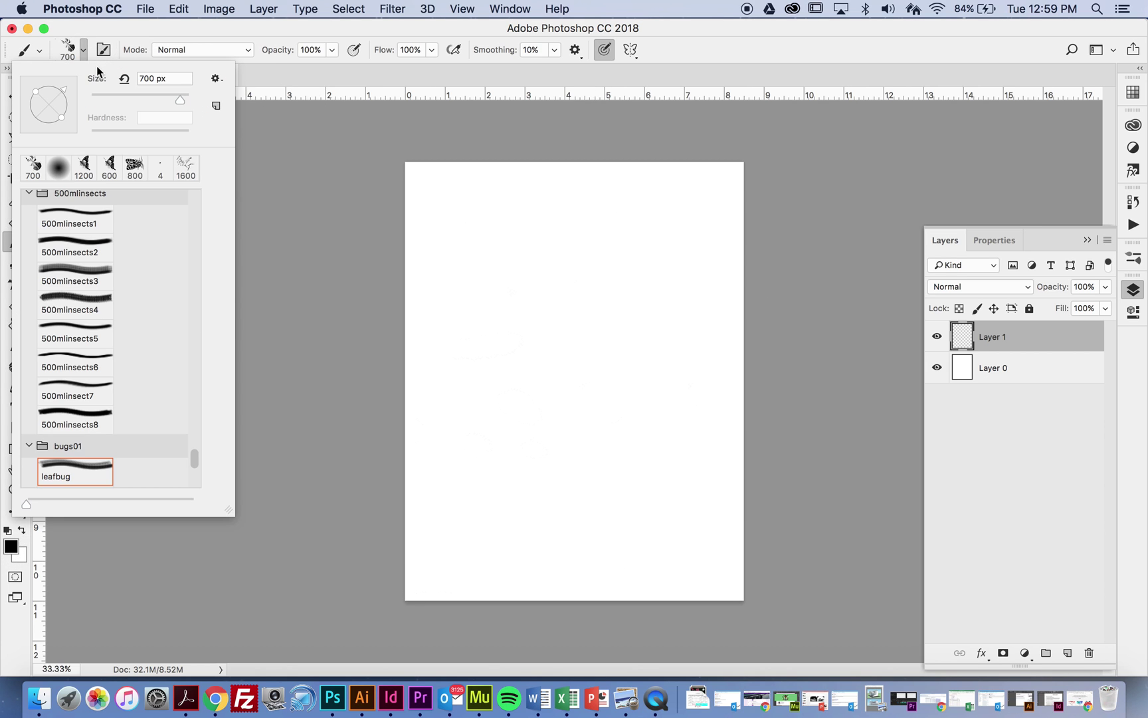
pyautogui.click(216, 80)
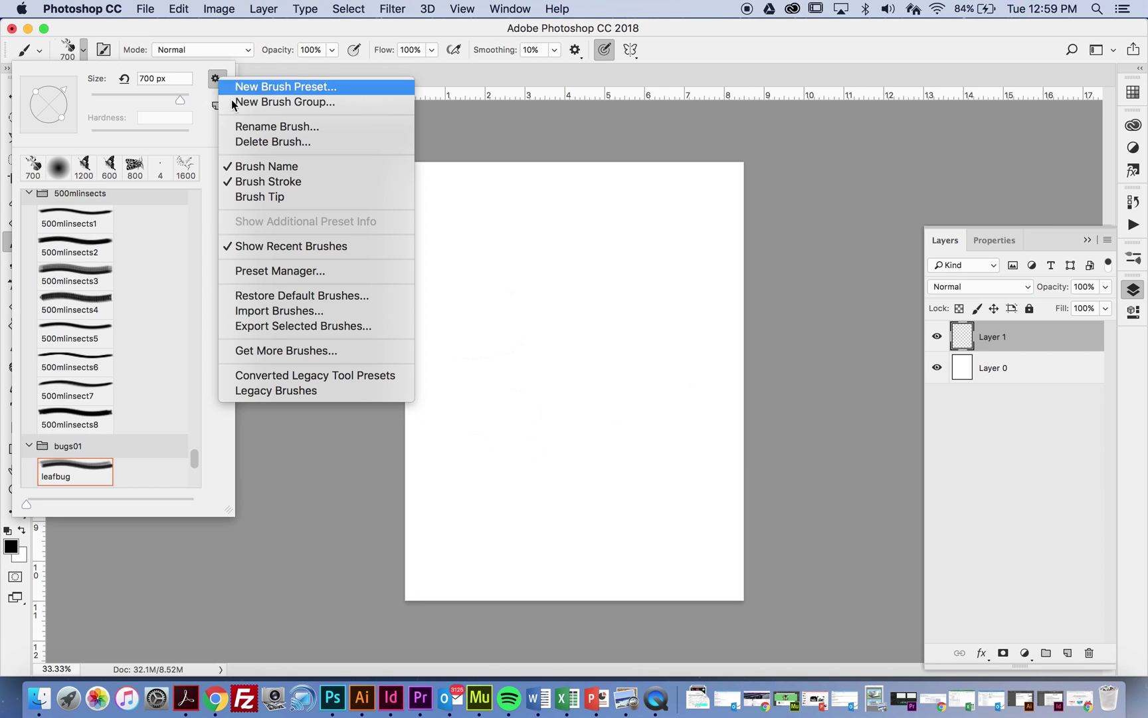
pyautogui.click(299, 313)
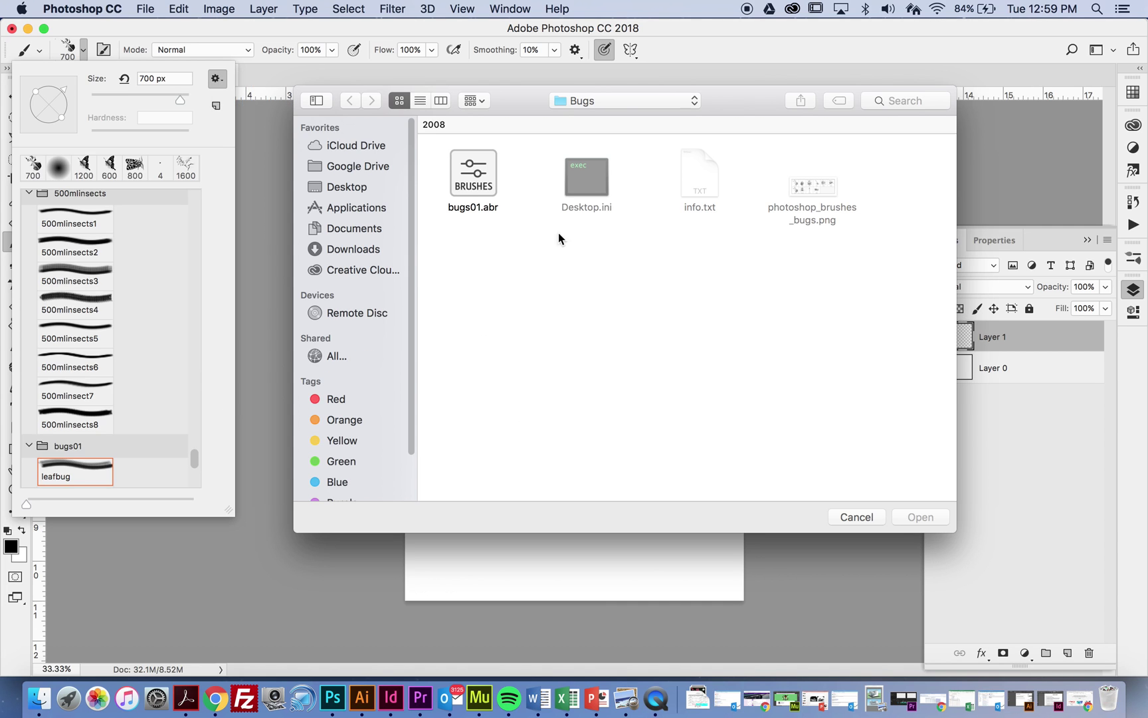
pyautogui.click(573, 101)
pyautogui.click(604, 118)
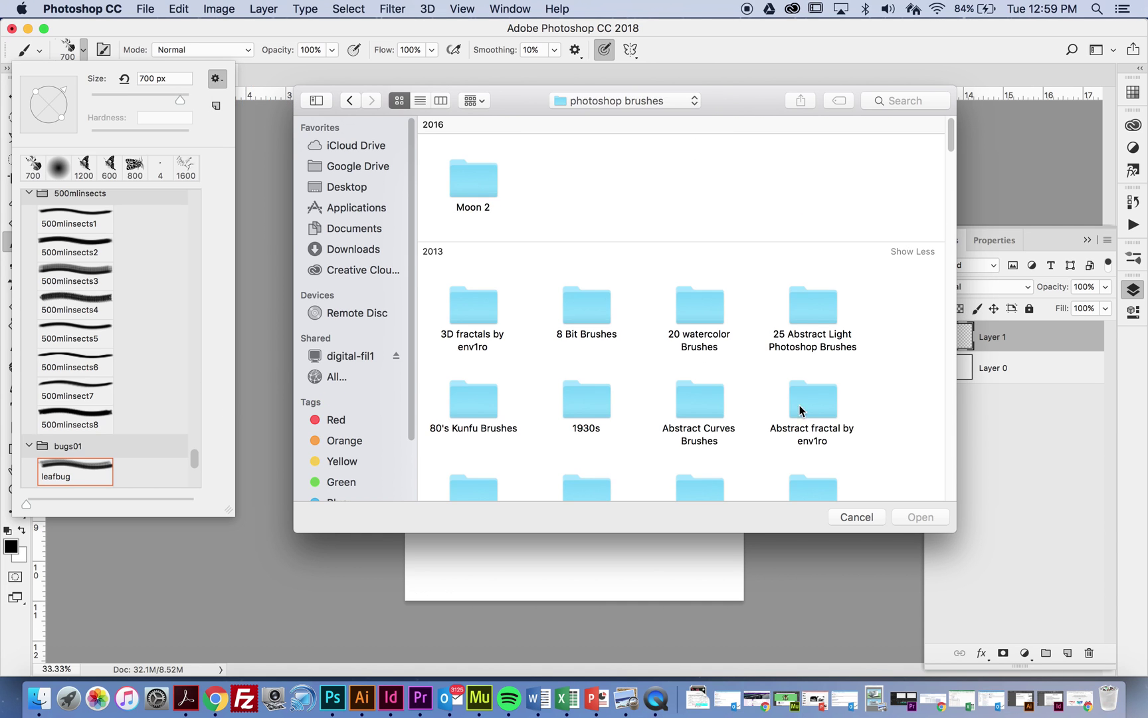
pyautogui.scroll(-5, 761, 397)
pyautogui.scroll(-5, 761, 393)
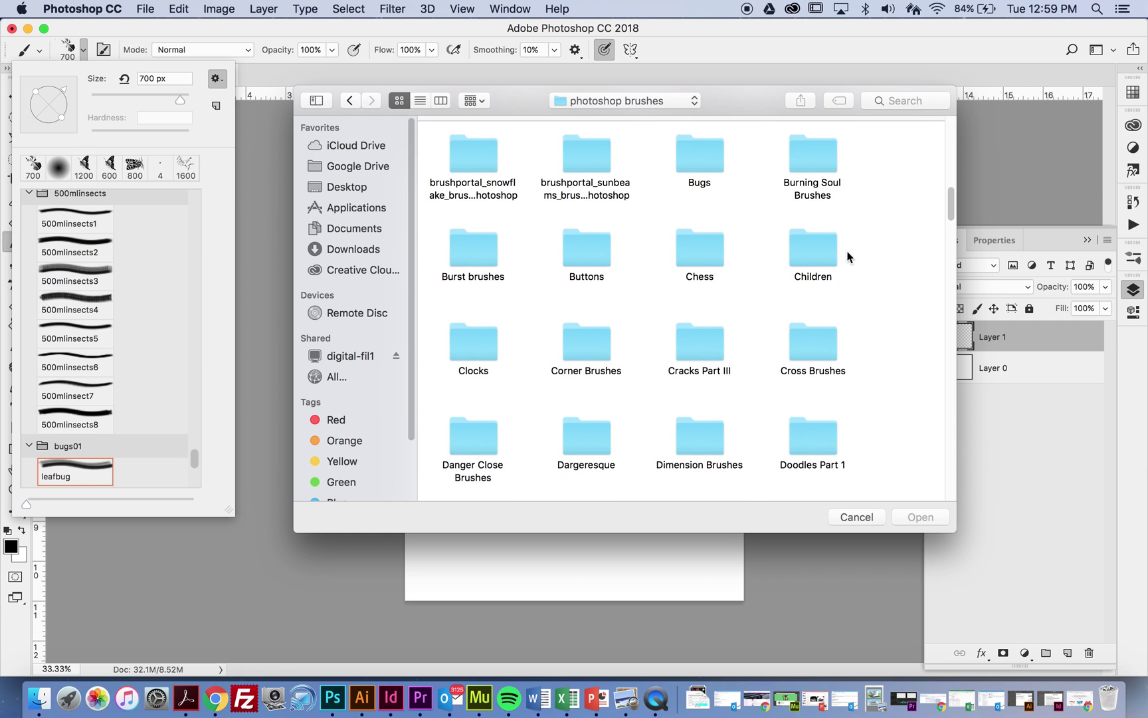
pyautogui.doubleClick(829, 252)
pyautogui.click(525, 333)
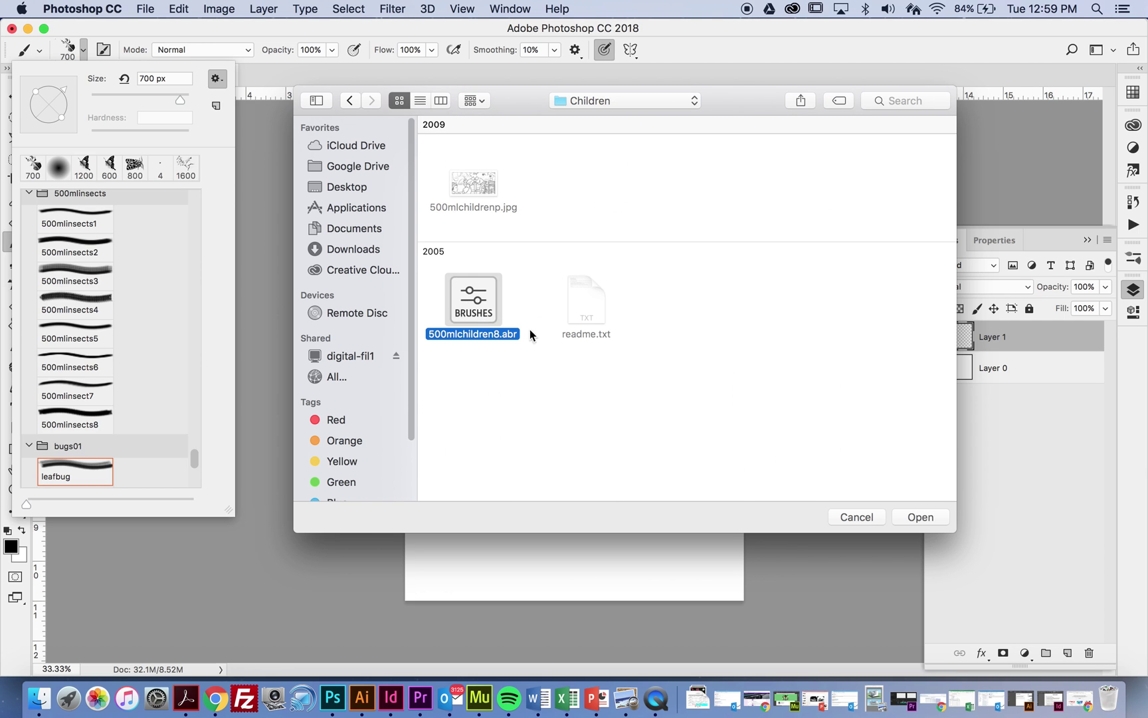
pyautogui.click(921, 516)
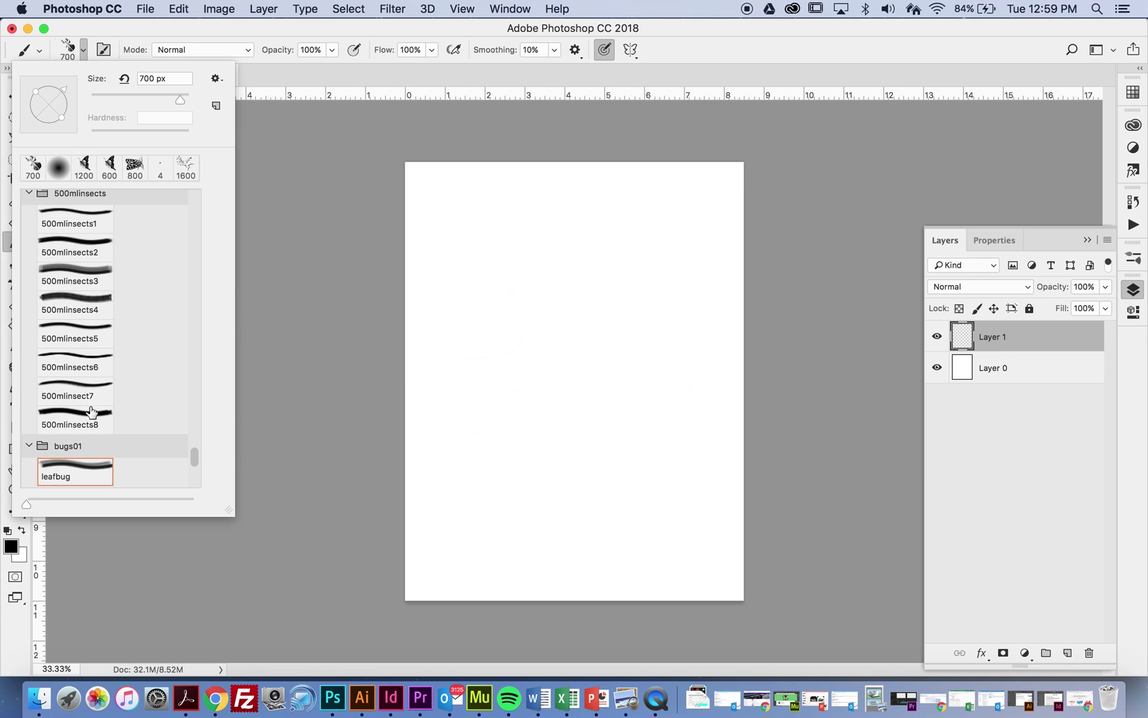
# Stamp a dark standing girl near the right edge with the 500mlchildren6 brush at 1700 px.
pyautogui.scroll(-5, 91, 474)
pyautogui.scroll(-3, 65, 388)
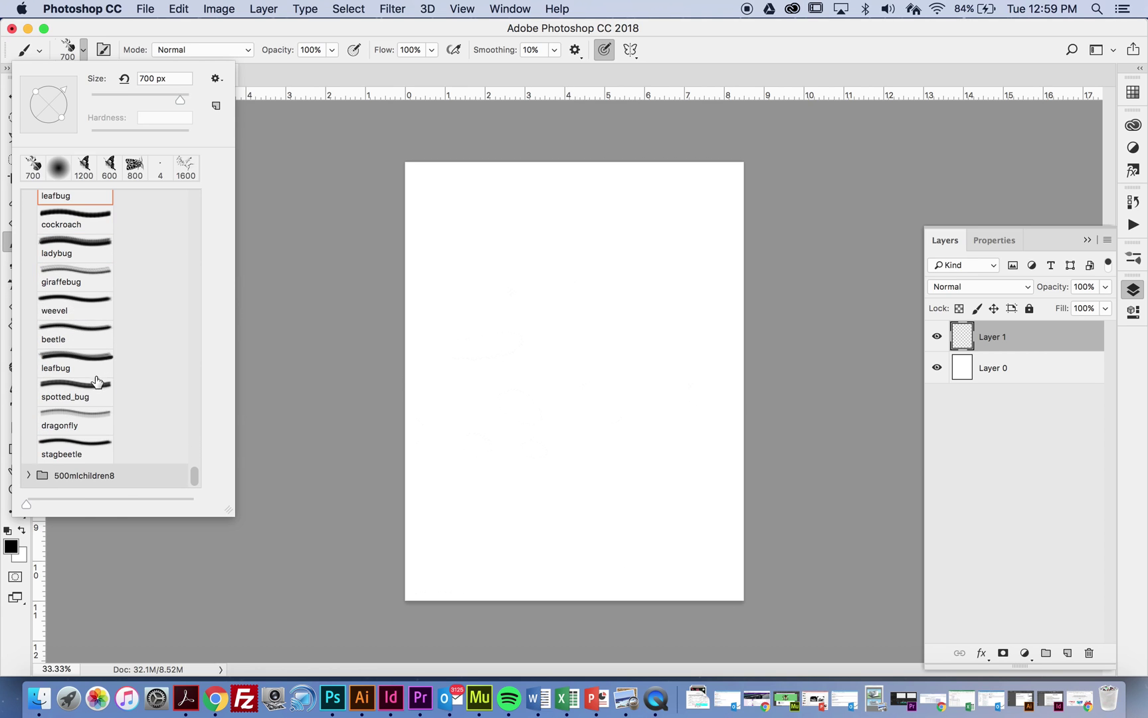
pyautogui.click(29, 476)
pyautogui.scroll(-5, 128, 426)
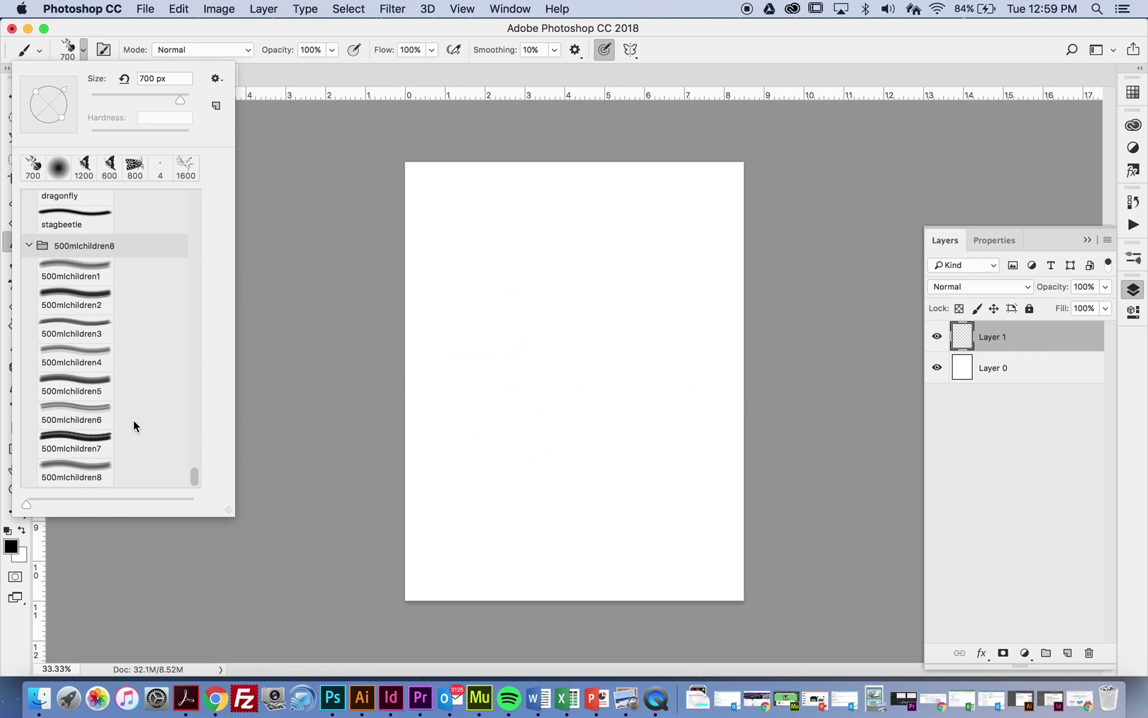
pyautogui.click(84, 409)
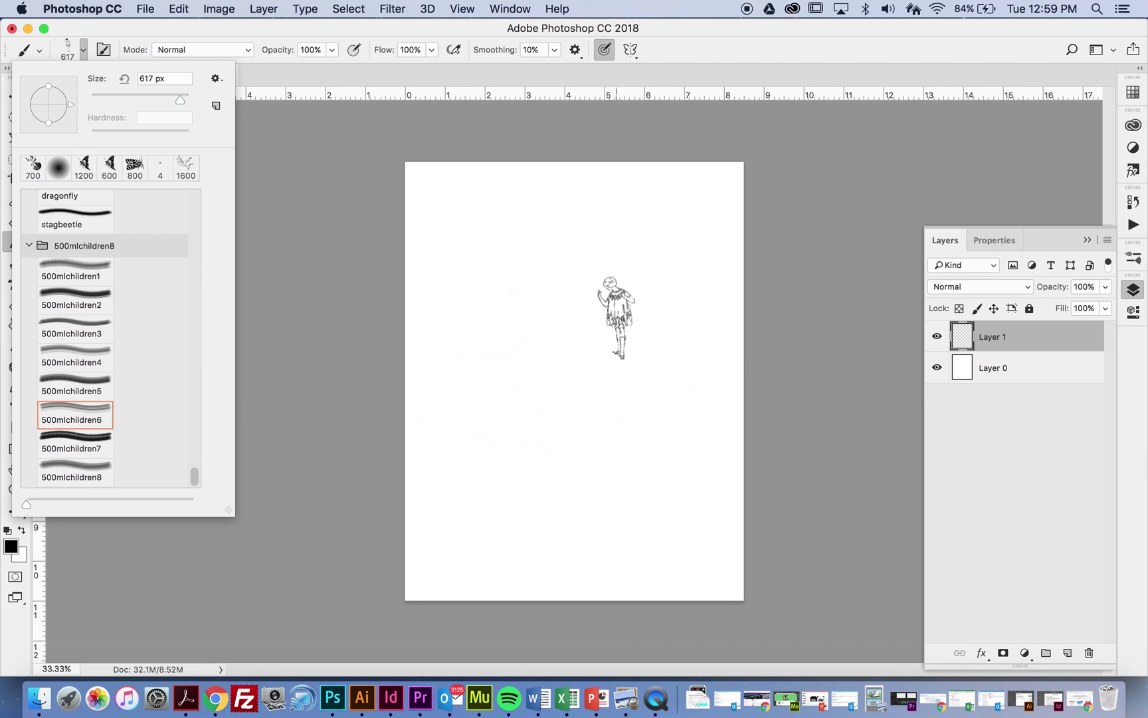
pyautogui.press('Escape')
pyautogui.press(']')
pyautogui.press(']')
pyautogui.press(']')
pyautogui.press(']')
pyautogui.press(']')
pyautogui.press(']')
pyautogui.press(']')
pyautogui.press(']')
pyautogui.press(']')
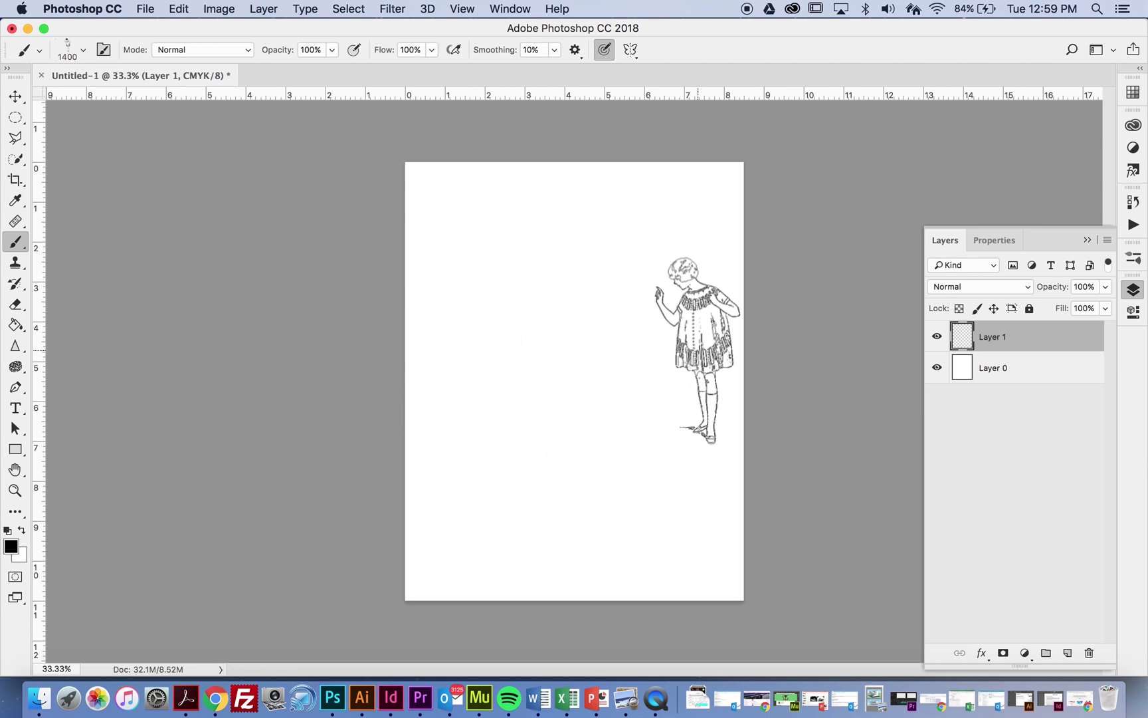
pyautogui.press(']')
pyautogui.click(693, 361)
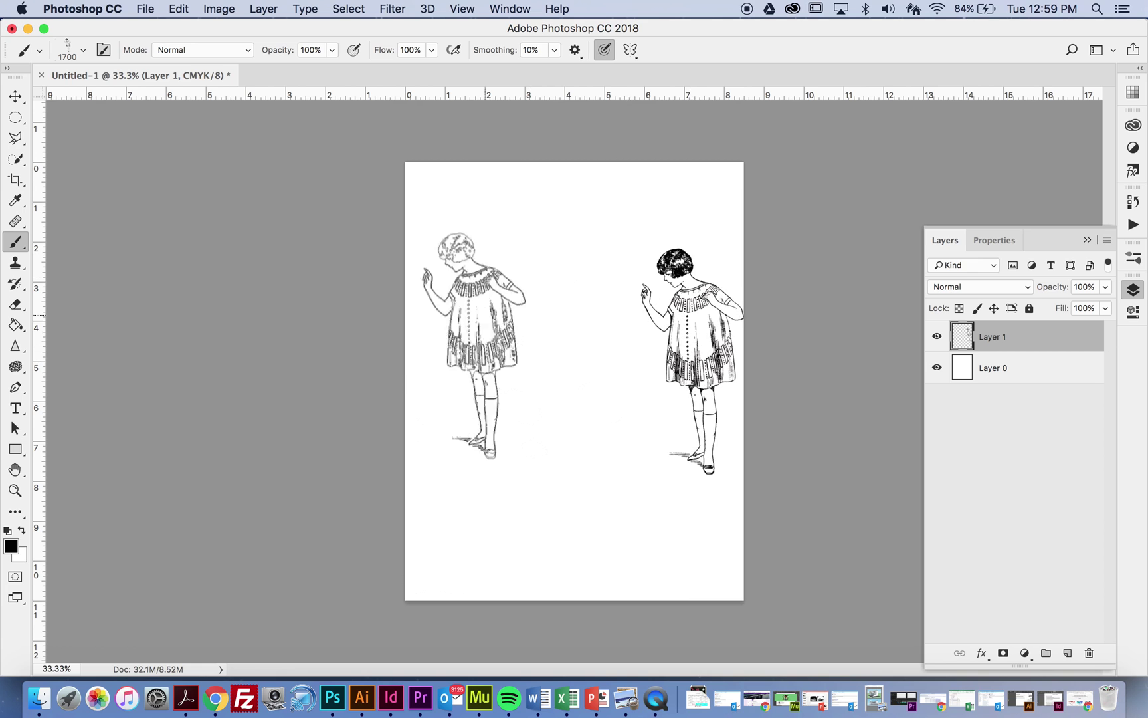
# Stamp toy figures (500mlchildren3) and two children at 600 px (500mlchildren1) below the girl.
pyautogui.click(83, 50)
pyautogui.click(75, 329)
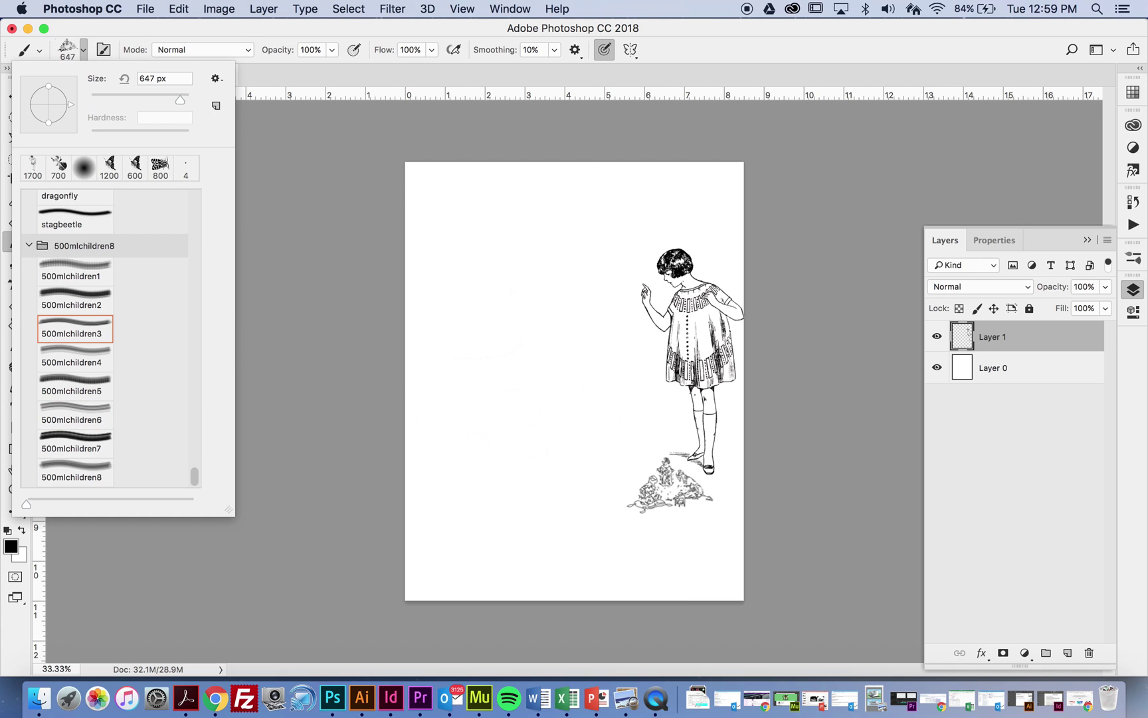
pyautogui.click(669, 475)
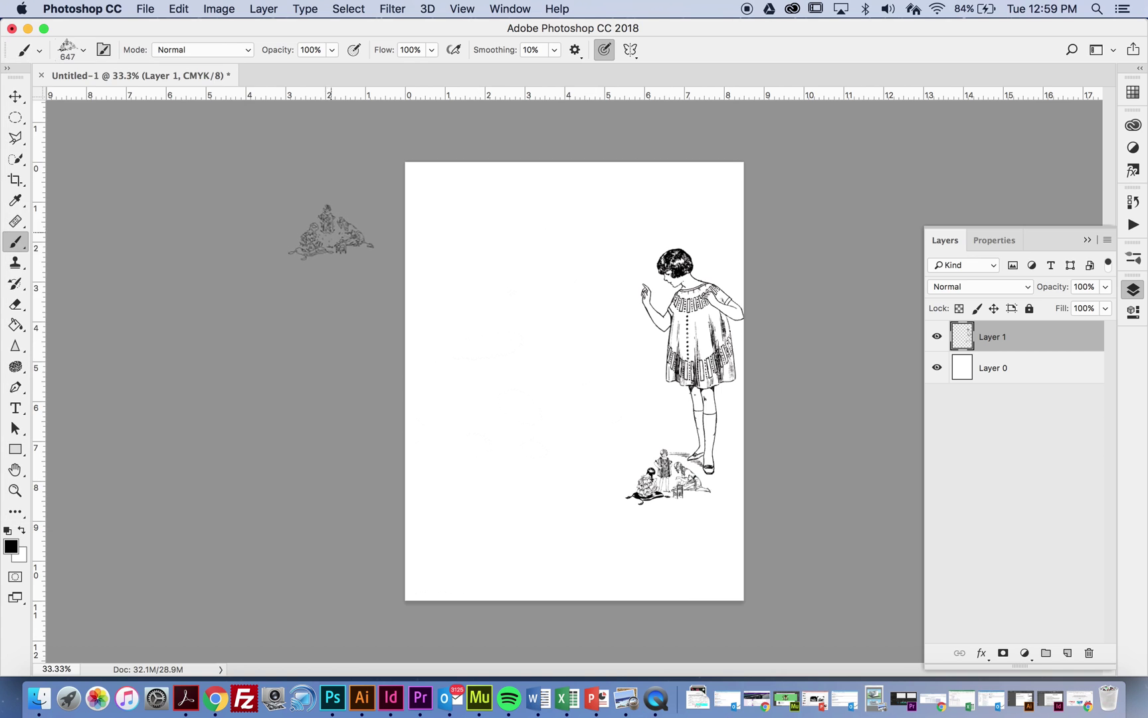
pyautogui.click(83, 50)
pyautogui.click(86, 268)
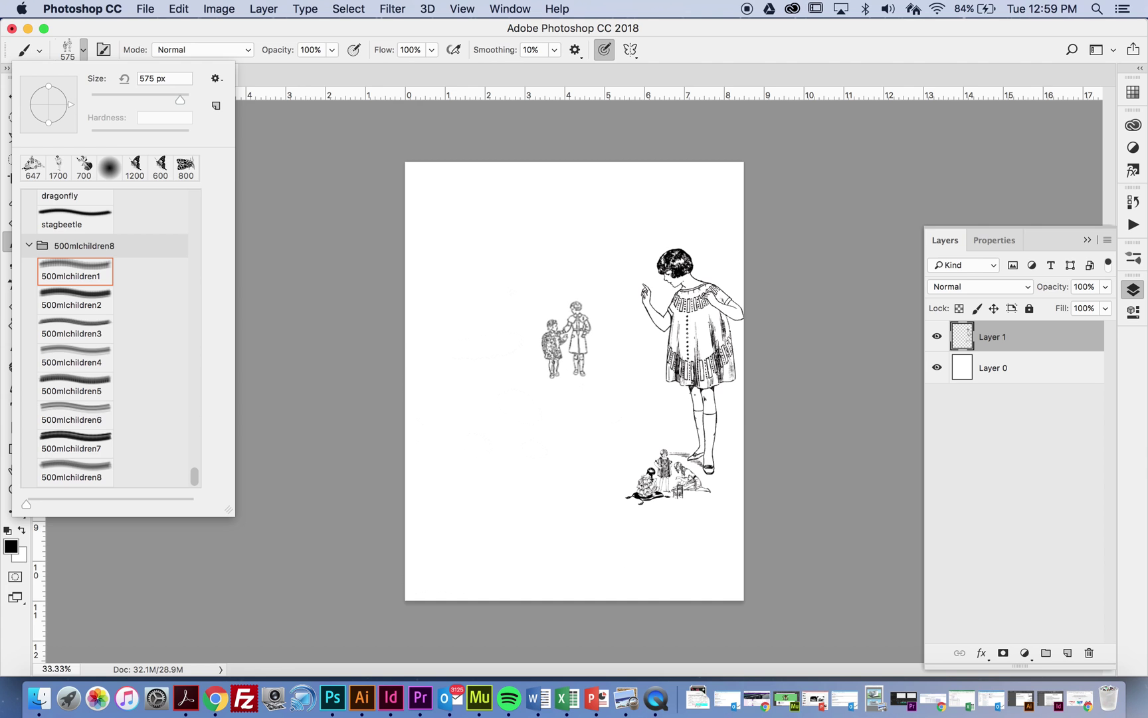
pyautogui.click(768, 375)
pyautogui.press(']')
pyautogui.press(']')
pyautogui.press(']')
pyautogui.press(']')
pyautogui.press(']')
pyautogui.press(']')
pyautogui.press(']')
pyautogui.press(']')
pyautogui.press(']')
pyautogui.press(']')
pyautogui.press(']')
pyautogui.press(']')
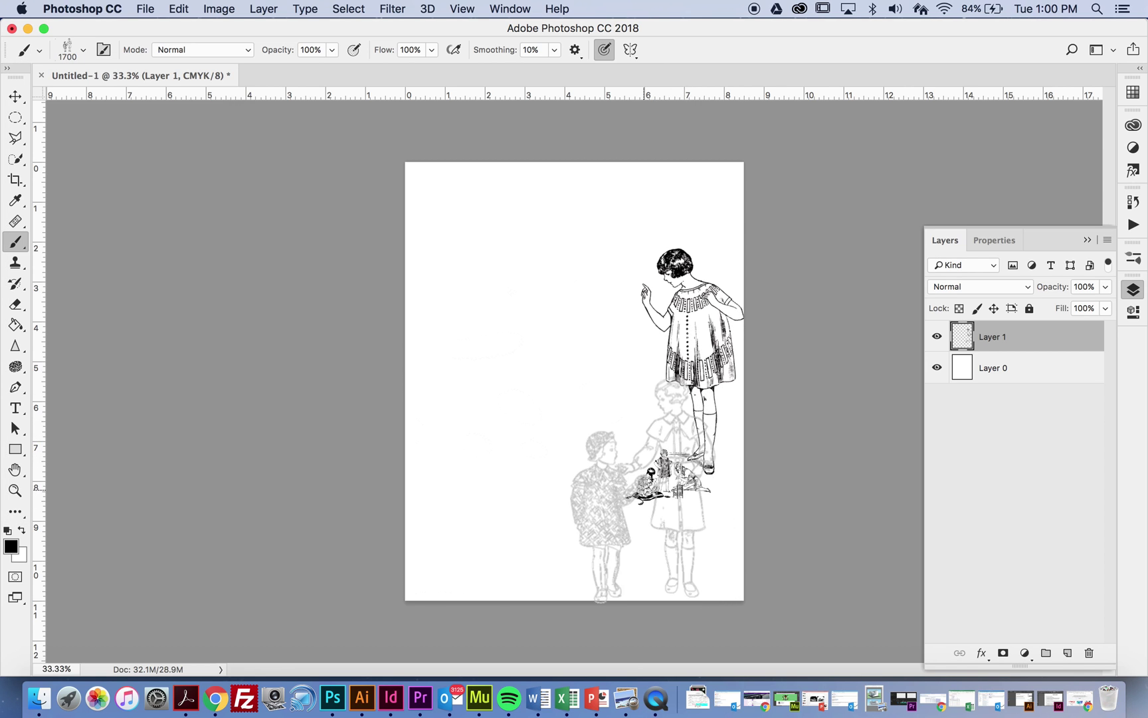
pyautogui.click(644, 489)
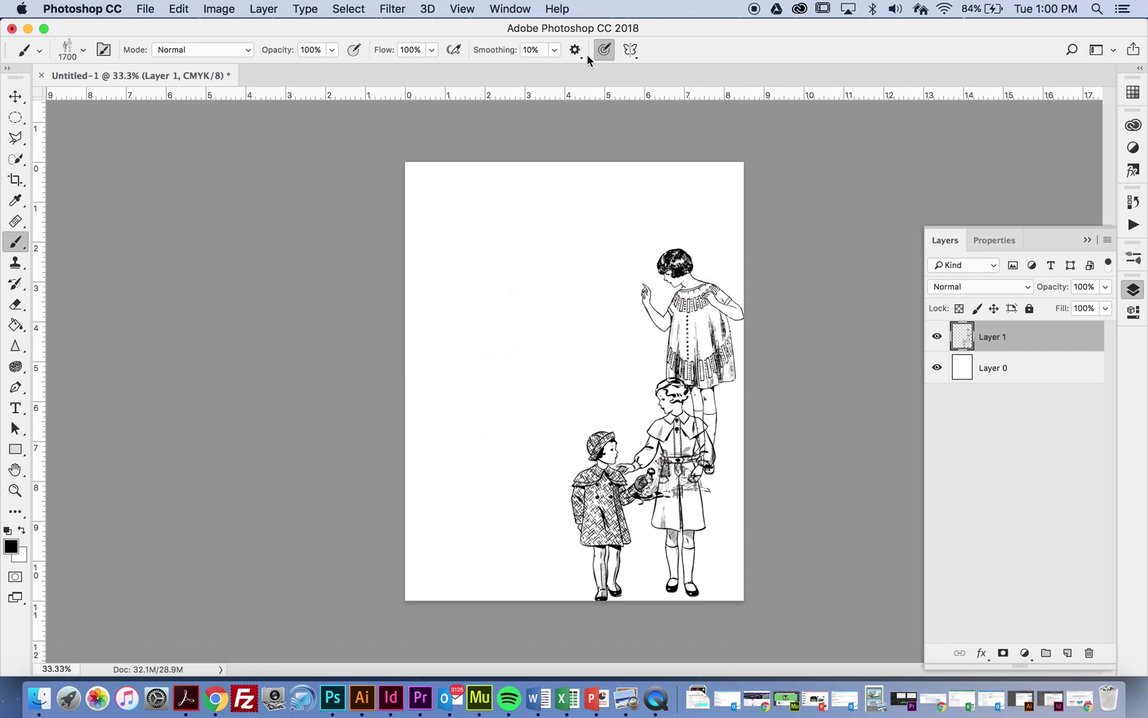
# Stamp a huge girl across the right half with the 500mlchildren7 brush at about 2600 px.
pyautogui.click(84, 53)
pyautogui.click(68, 446)
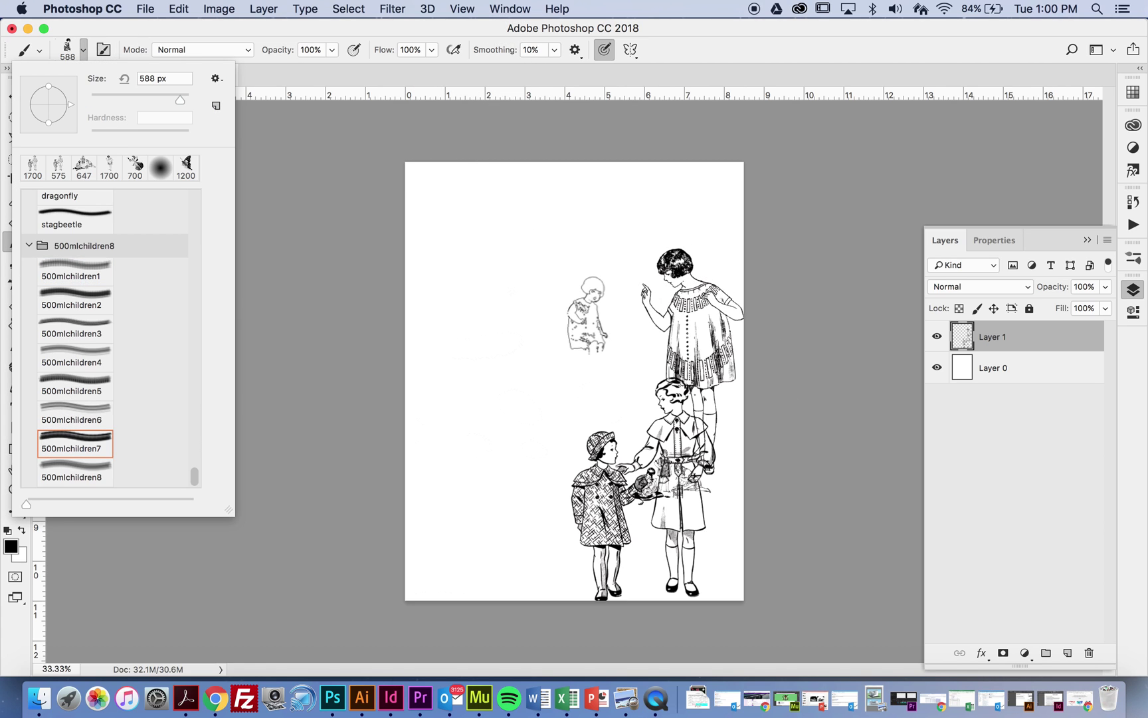
pyautogui.press('Return')
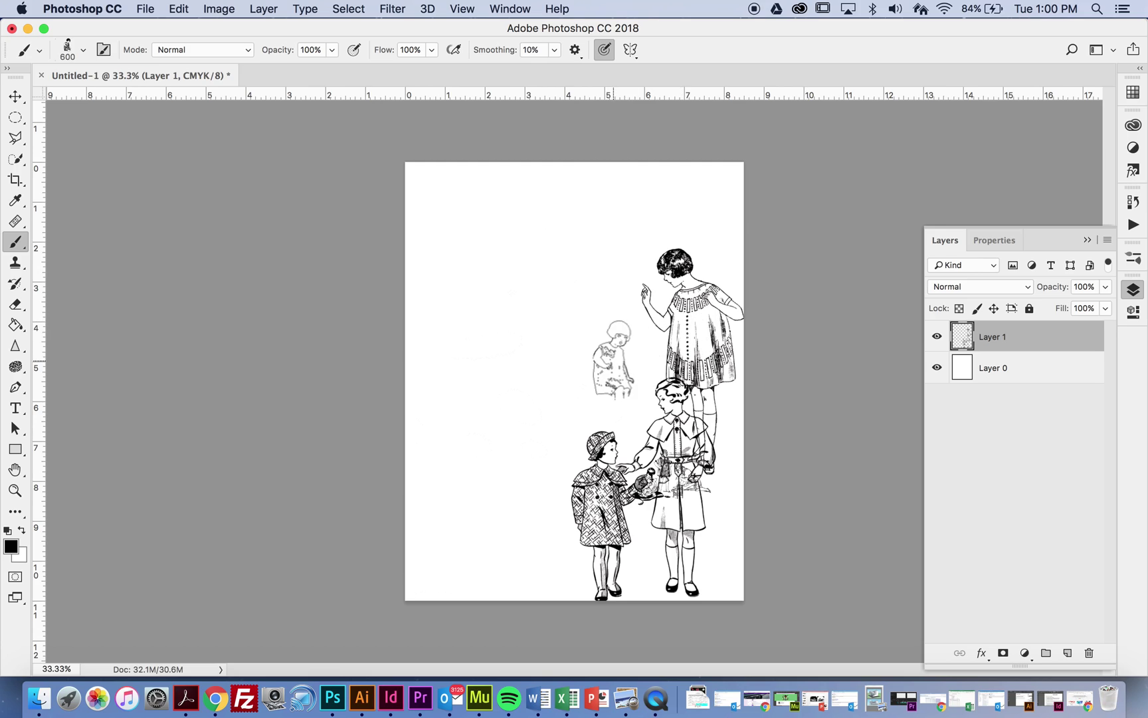
pyautogui.press(']')
pyautogui.press(']')
pyautogui.press(']')
pyautogui.press(']')
pyautogui.press(']')
pyautogui.press(']')
pyautogui.press(']')
pyautogui.press(']')
pyautogui.press(']')
pyautogui.press(']')
pyautogui.press(']')
pyautogui.press(']')
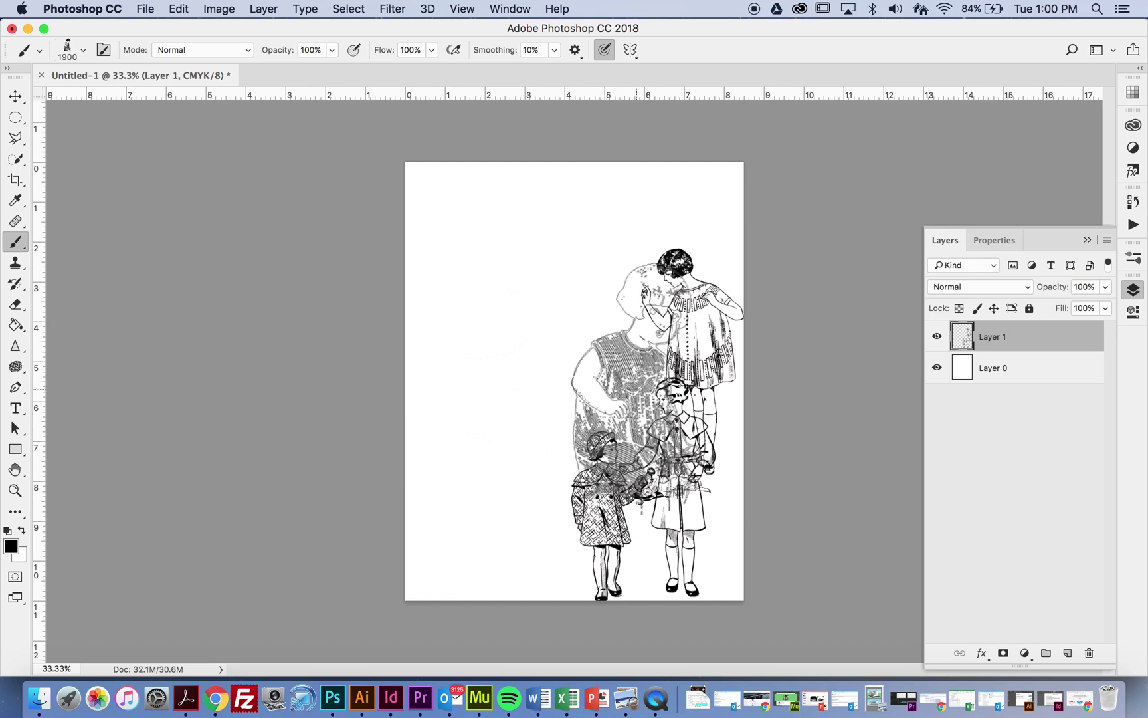
pyautogui.press(']')
pyautogui.press(']')
pyautogui.press(']')
pyautogui.press(']')
pyautogui.press(']')
pyautogui.press(']')
pyautogui.press(']')
pyautogui.press(']')
pyautogui.press(']')
pyautogui.press(']')
pyautogui.press(']')
pyautogui.press(']')
pyautogui.press(']')
pyautogui.press(']')
pyautogui.press(']')
pyautogui.press(']')
pyautogui.press(']')
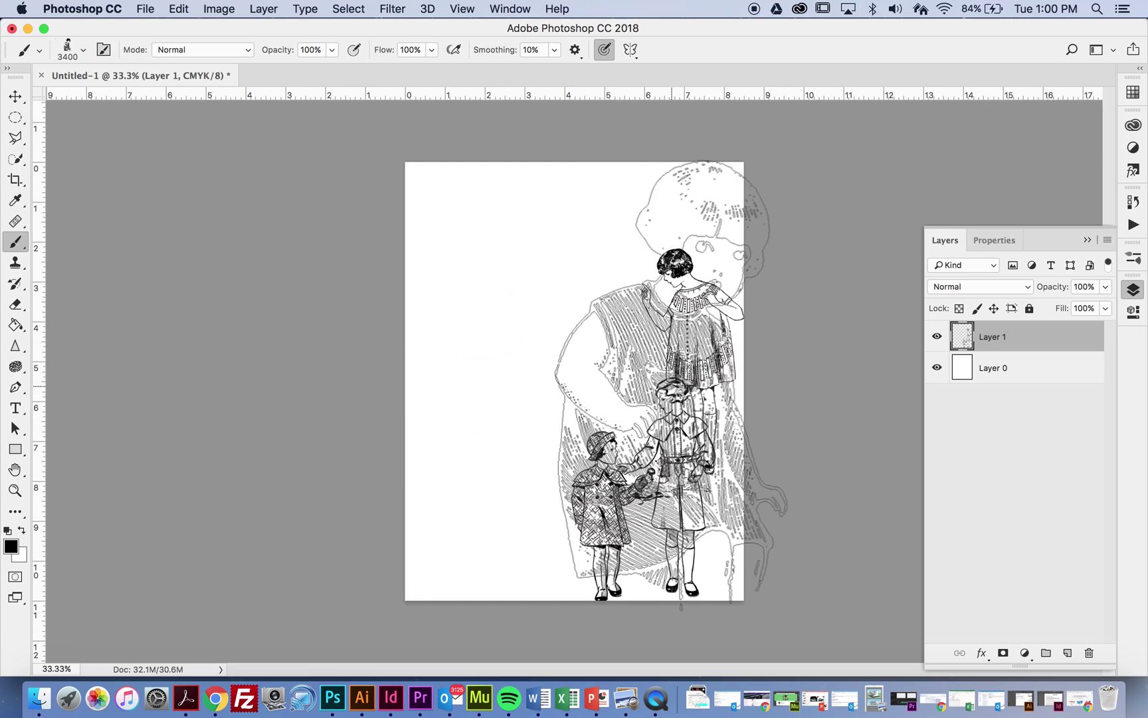
pyautogui.click(678, 379)
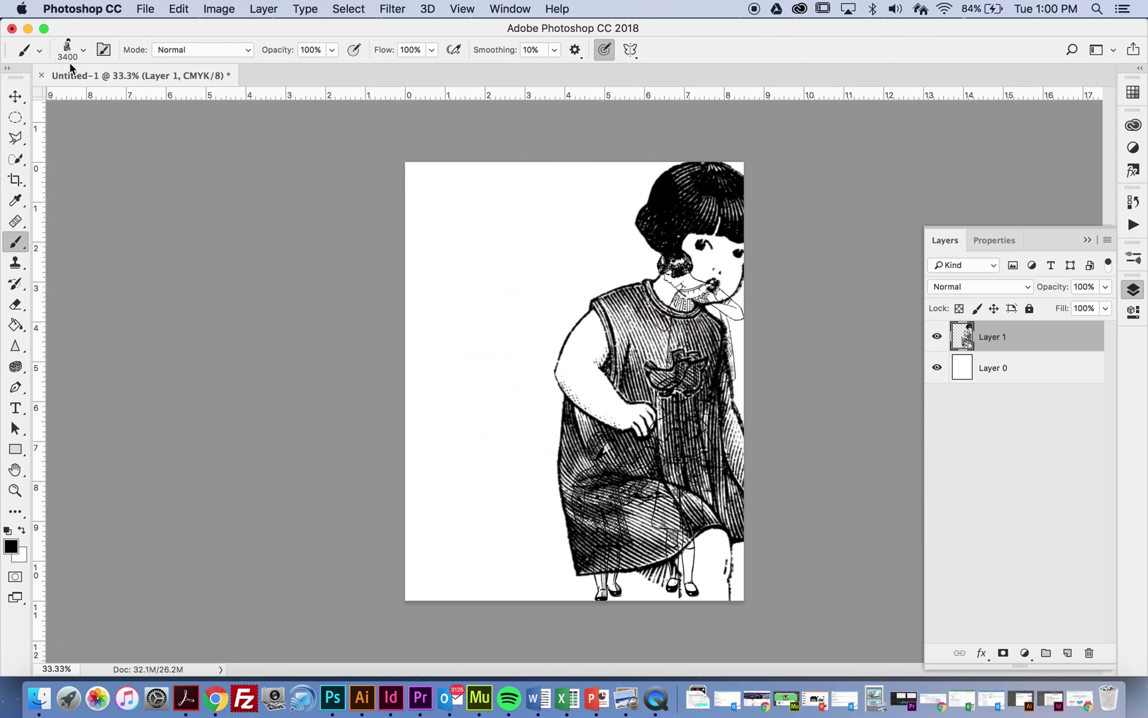
# Stamp several children groups beside the big girl with 500mlchildren2, some enlarged to 800 px.
pyautogui.click(83, 51)
pyautogui.click(83, 298)
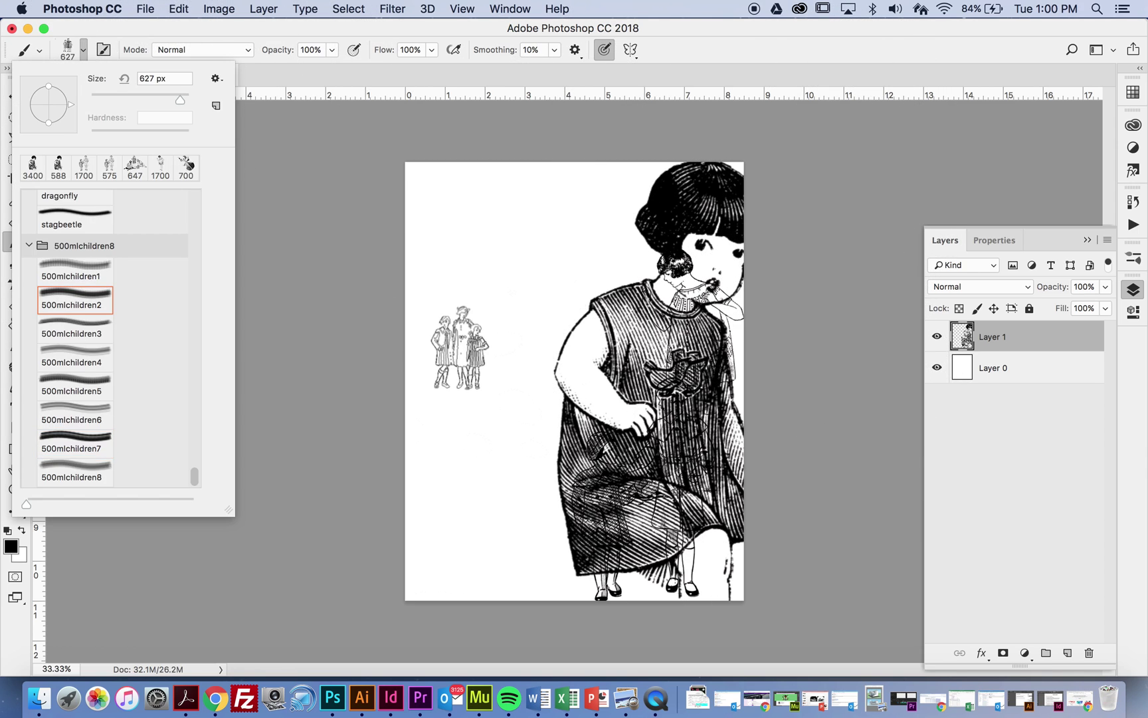
pyautogui.click(537, 338)
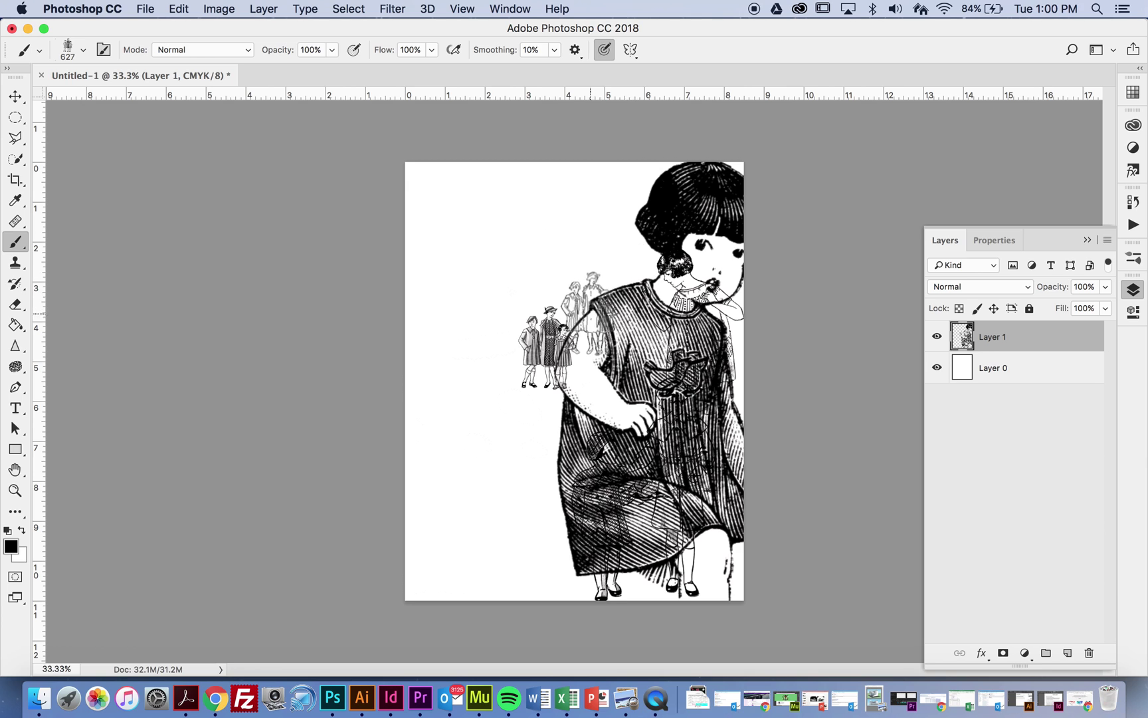
pyautogui.click(595, 310)
pyautogui.click(546, 439)
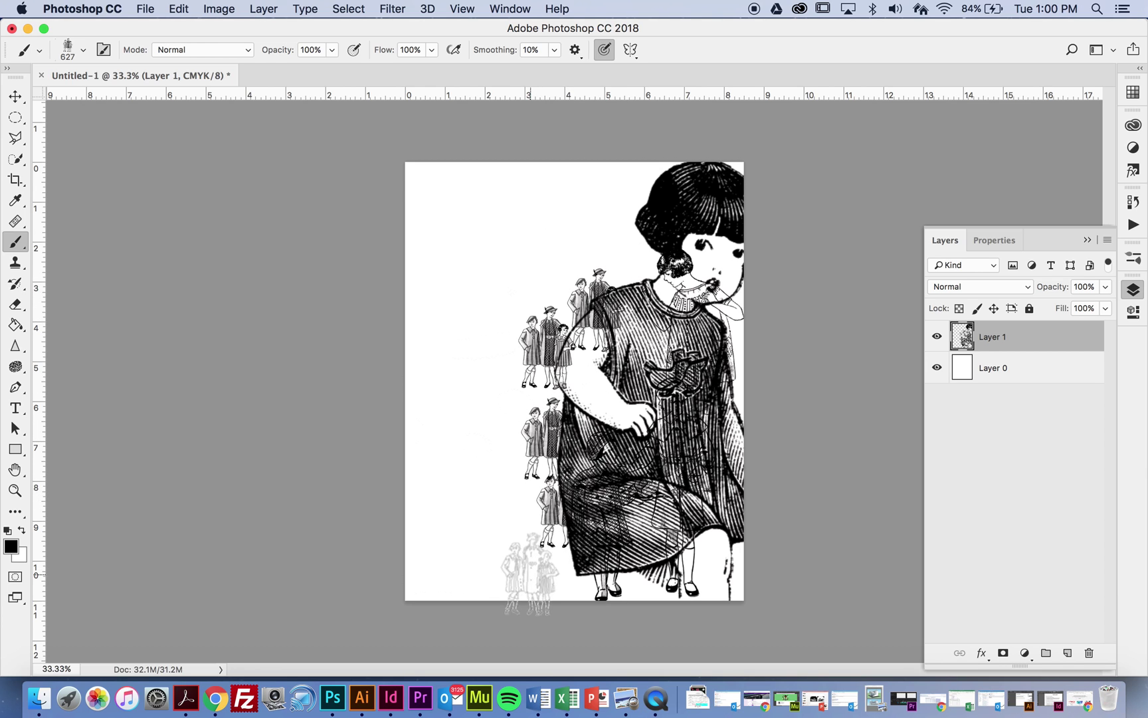
pyautogui.press(']')
pyautogui.press(']')
pyautogui.press(']')
pyautogui.press(']')
pyautogui.press(']')
pyautogui.press(']')
pyautogui.press(']')
pyautogui.press(']')
pyautogui.press(']')
pyautogui.press(']')
pyautogui.press(']')
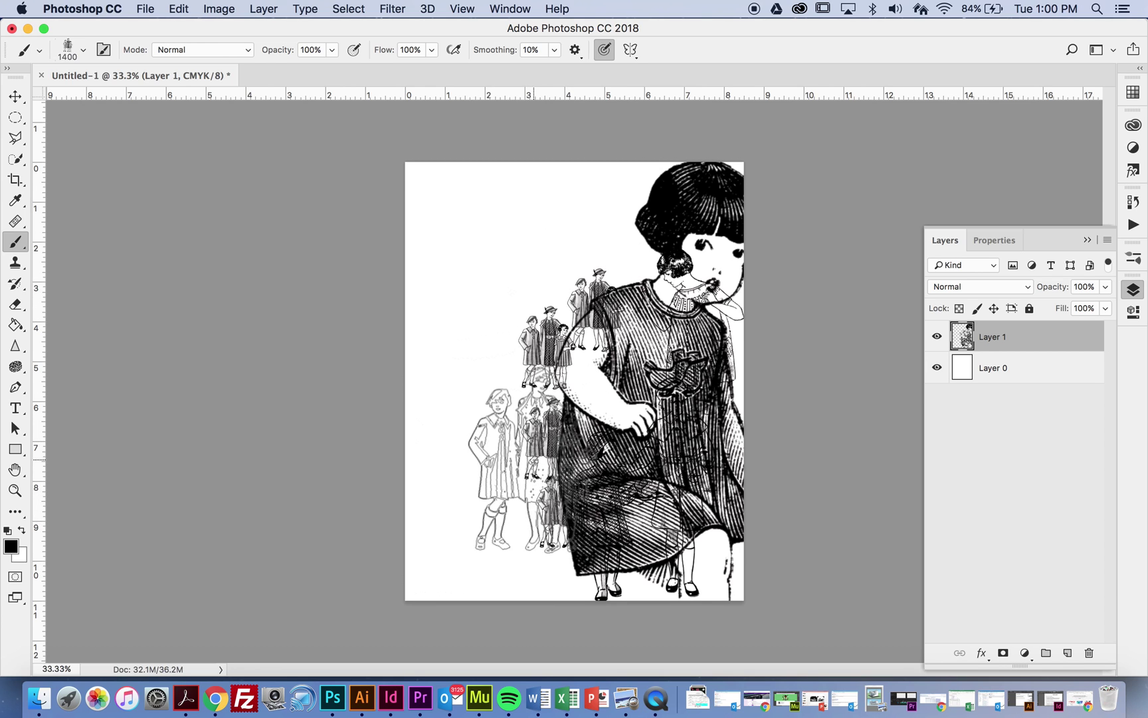
pyautogui.click(555, 379)
pyautogui.click(612, 327)
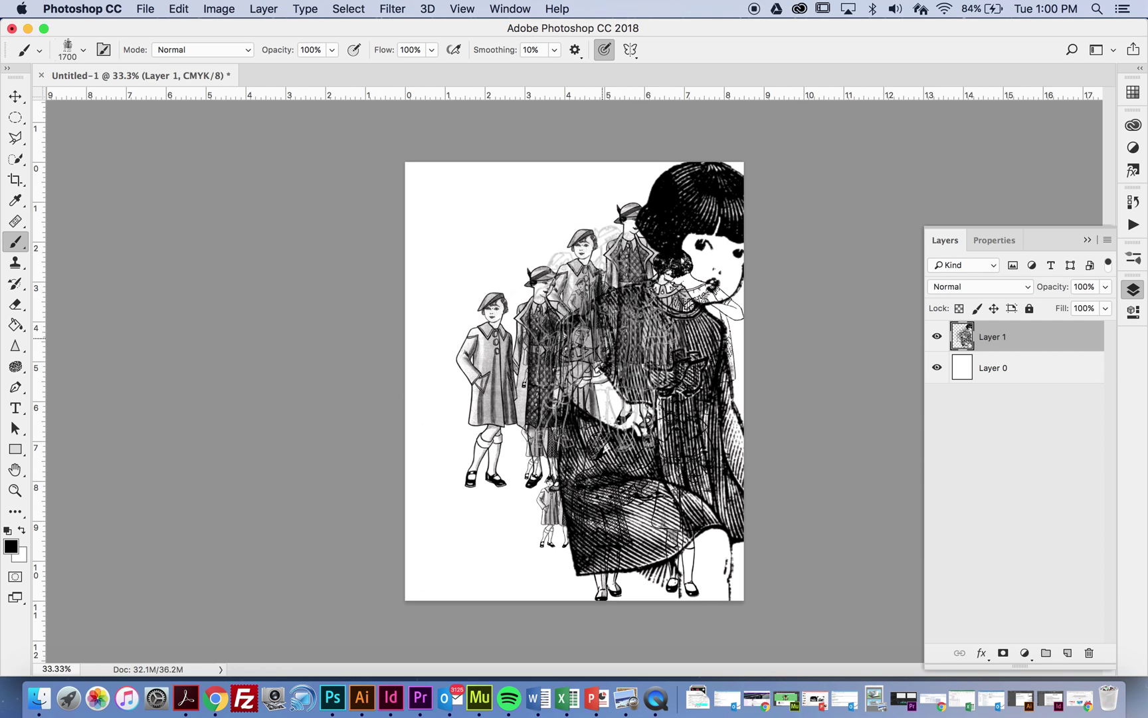
pyautogui.click(557, 437)
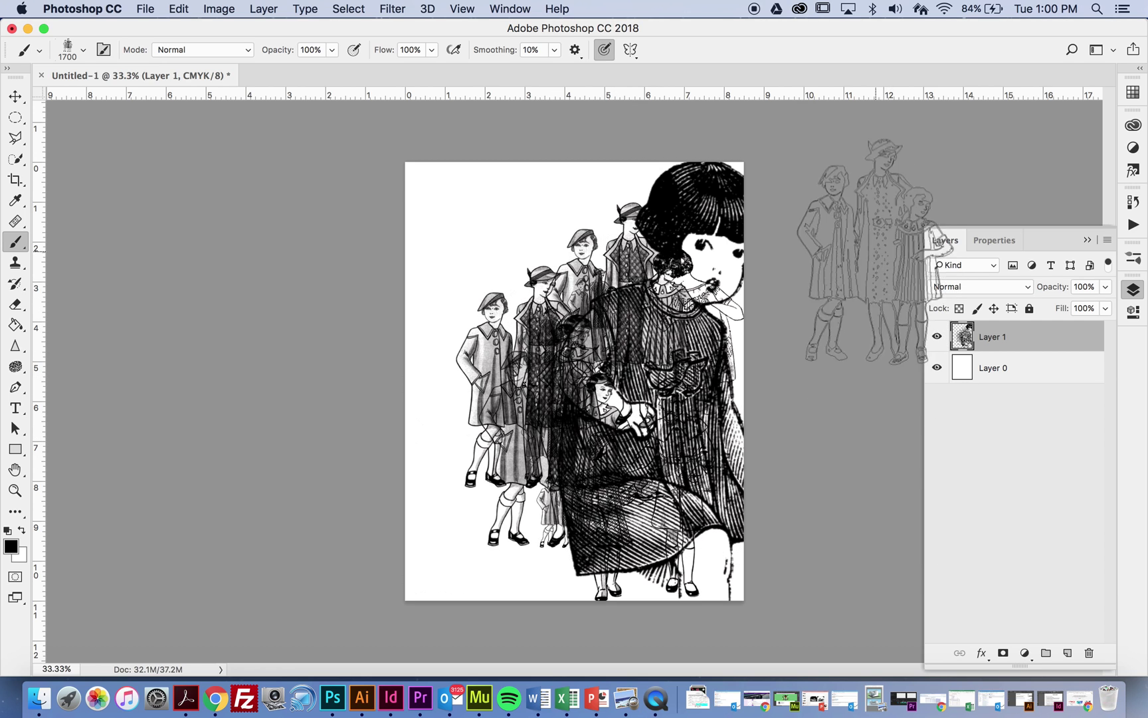
pyautogui.click(15, 97)
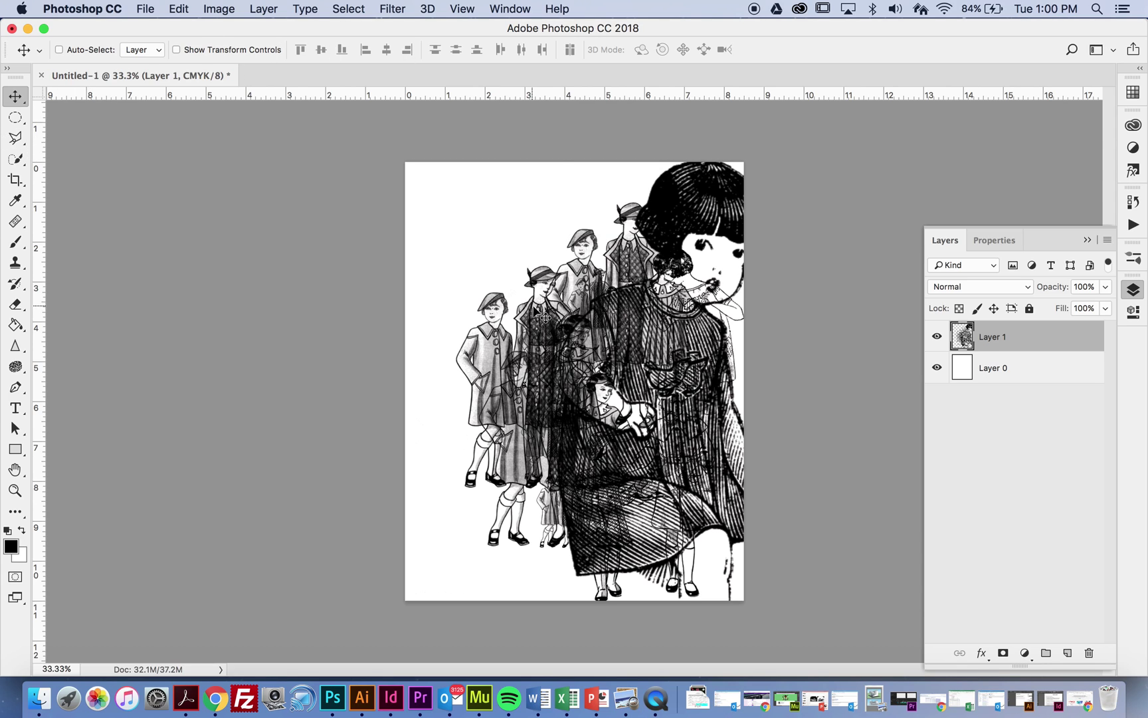
# Widen the canvas from 8.5 to 17 inches in Canvas Size.
pyautogui.click(228, 8)
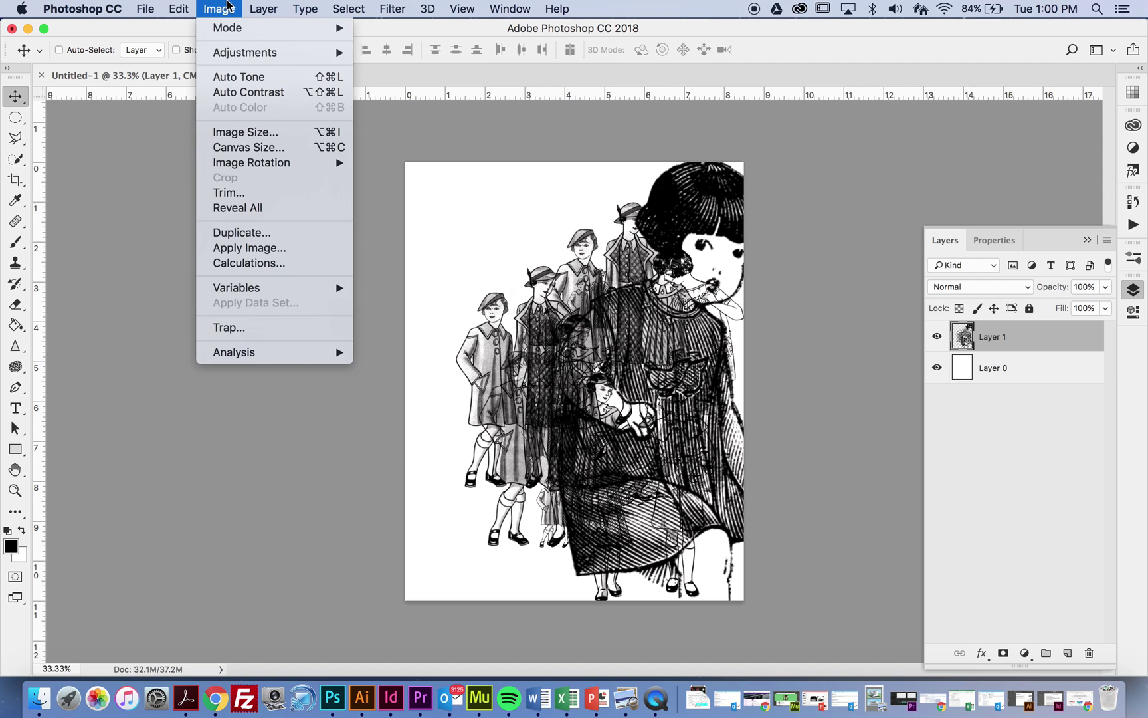
pyautogui.click(255, 146)
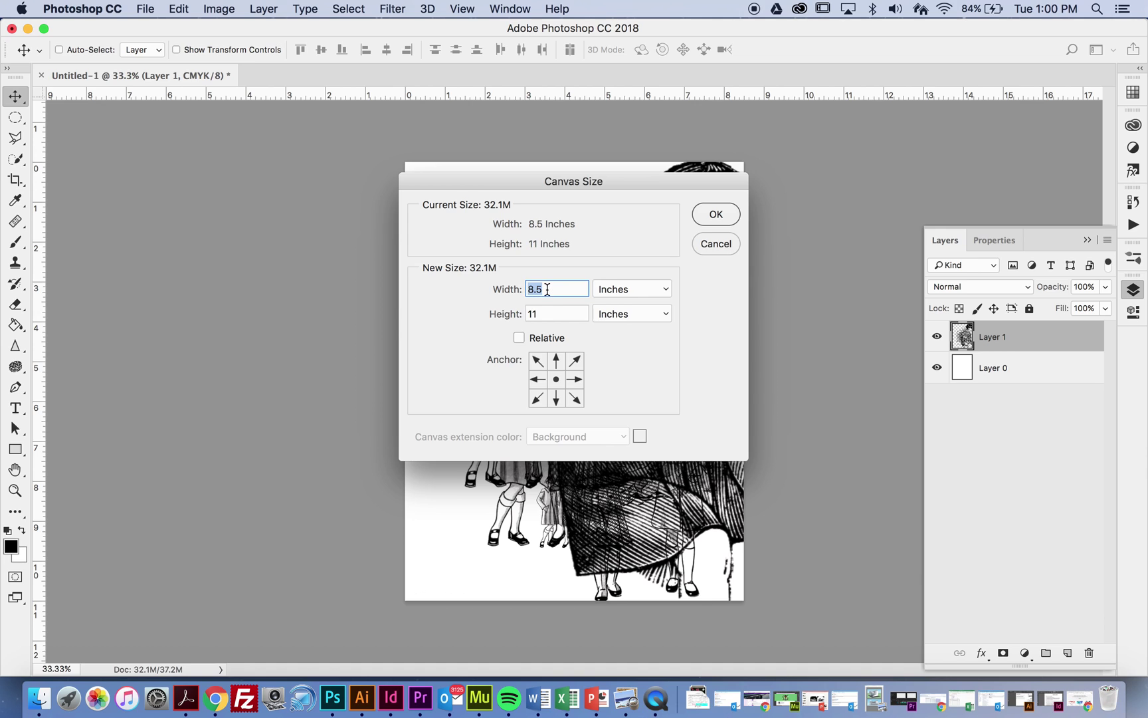
pyautogui.click(535, 314)
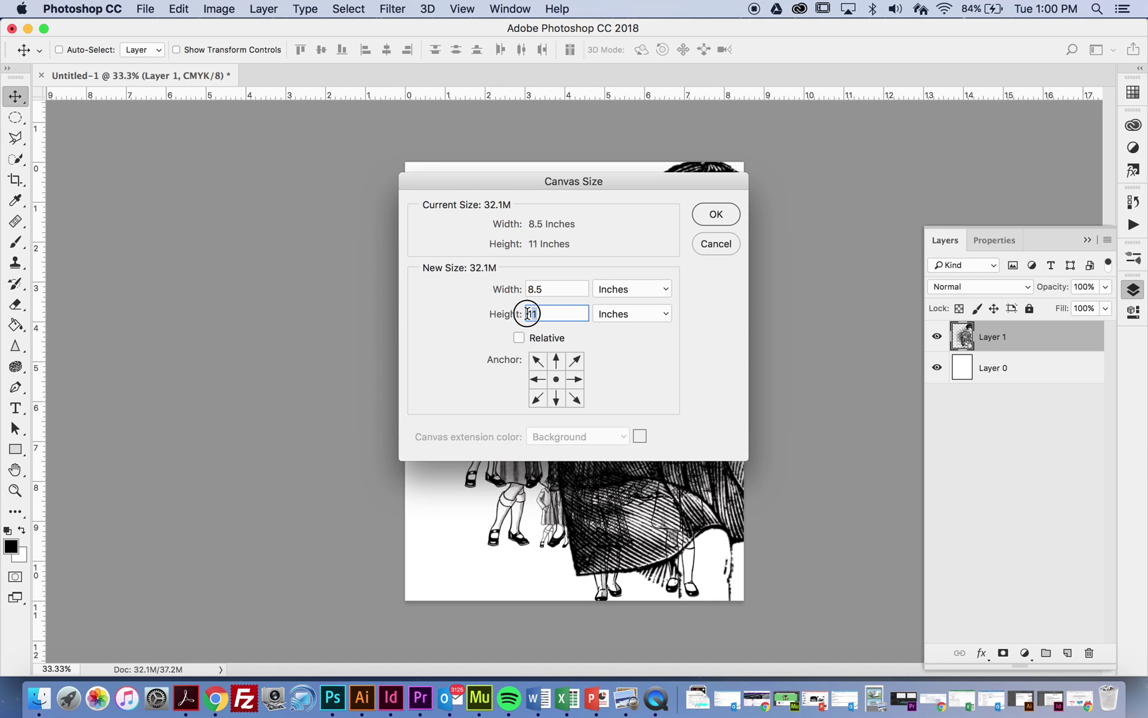
pyautogui.click(530, 288)
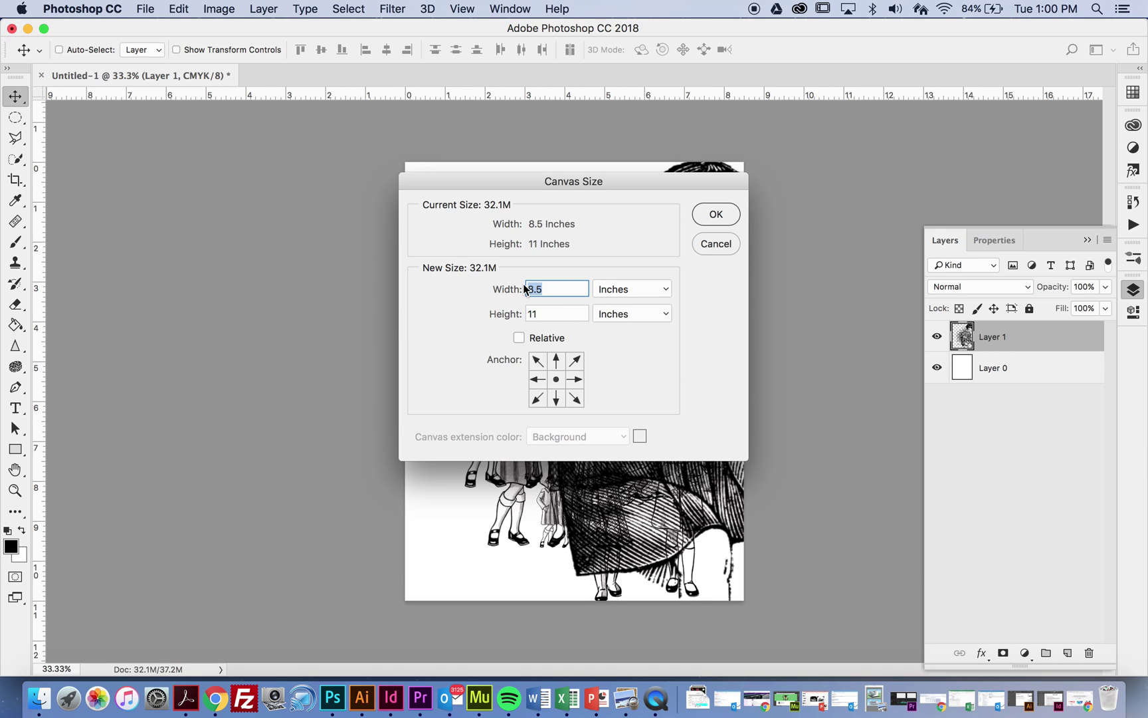
pyautogui.write('17')
pyautogui.click(716, 214)
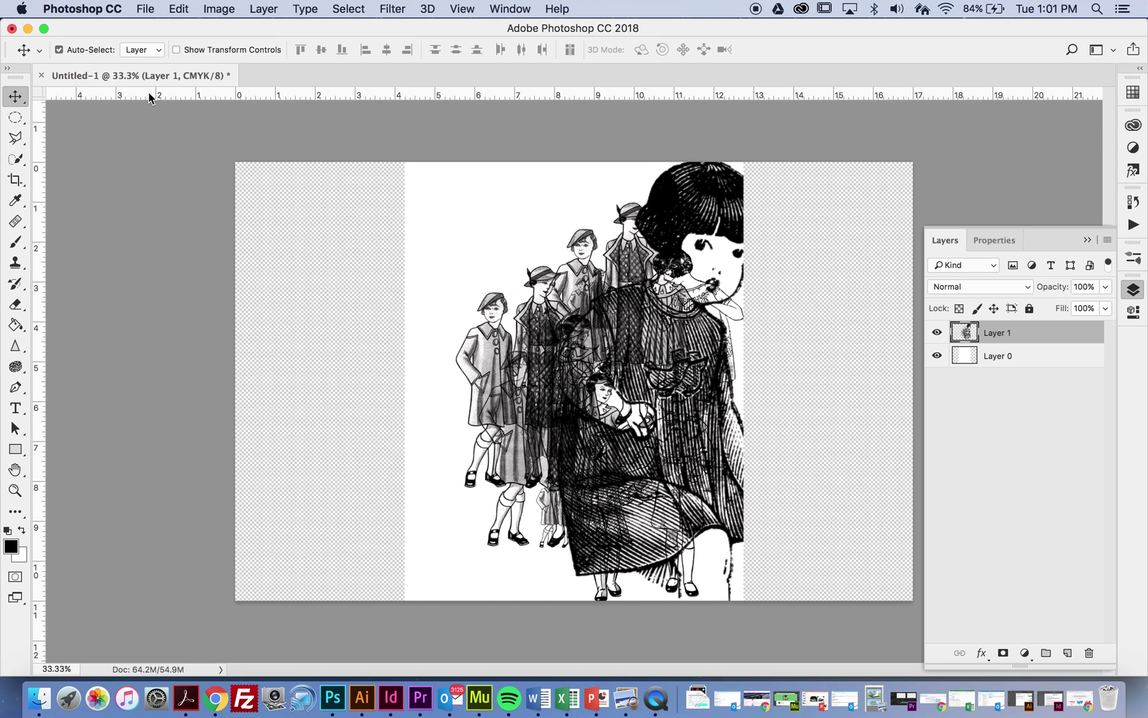
# Place a vertical guide at the canvas centre and move the illustration left against it.
pyautogui.press('super')
pyautogui.moveTo(40, 197); pyautogui.dragTo(573, 170)
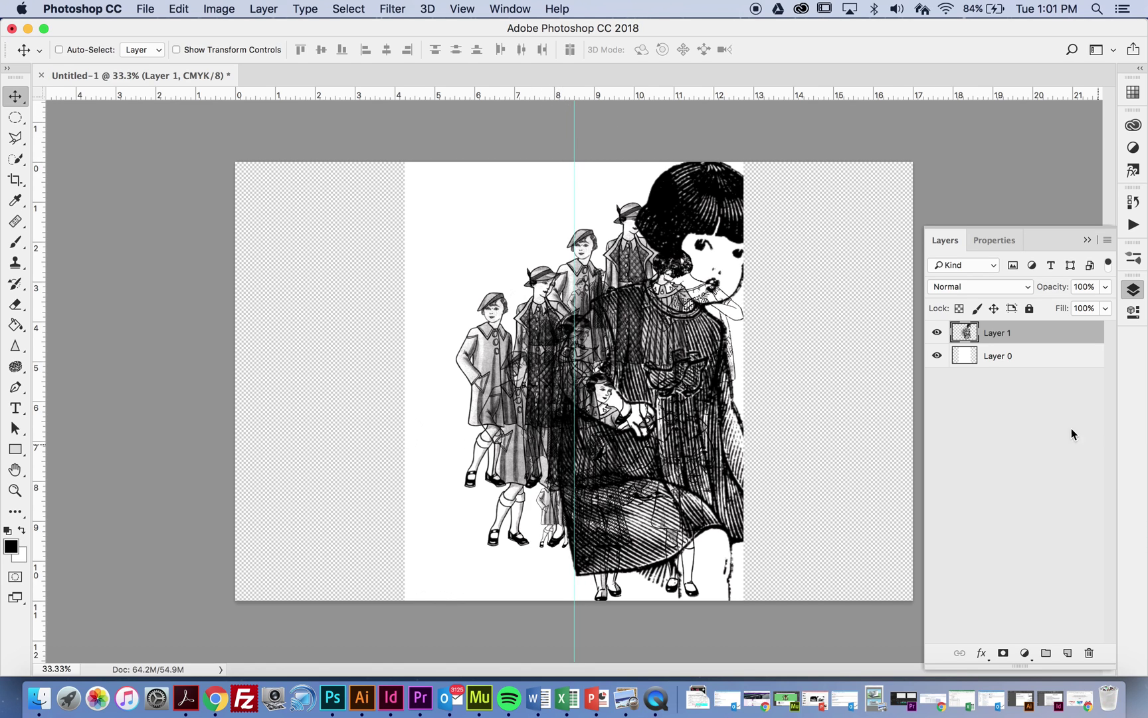
pyautogui.moveTo(516, 338); pyautogui.dragTo(353, 340)
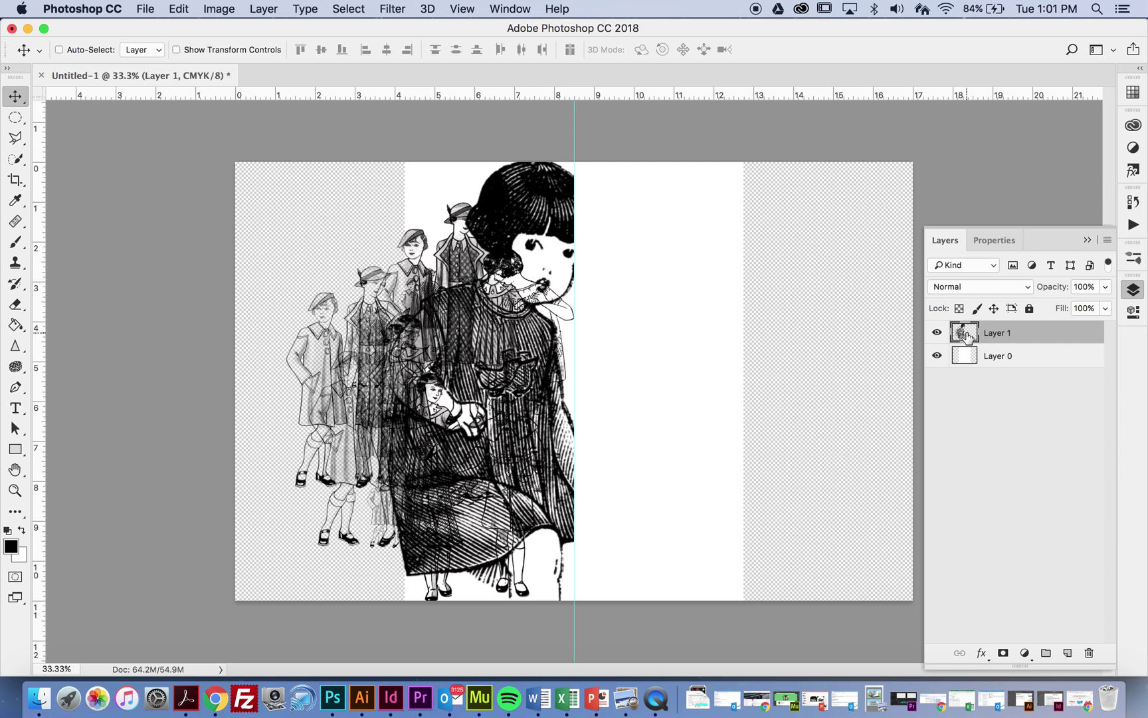
# Duplicate Layer 1, flip the copy horizontally, and butt it against the centre guide.
pyautogui.press('super+j')
pyautogui.moveTo(647, 388); pyautogui.dragTo(766, 416)
pyautogui.click(180, 9)
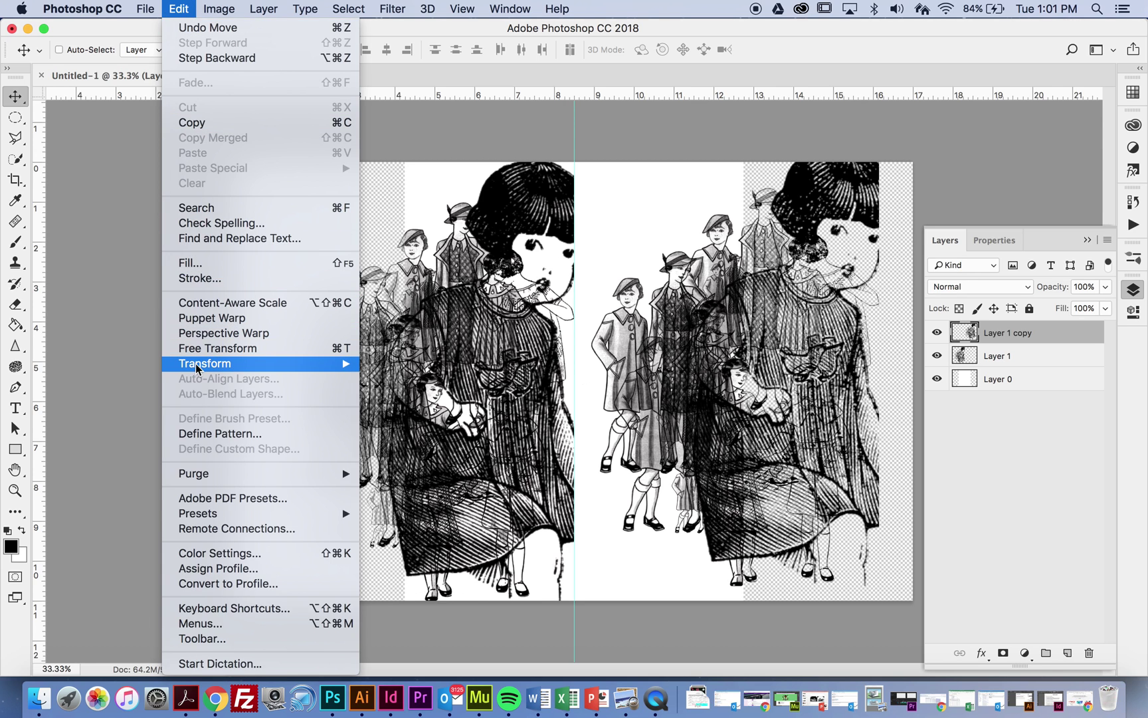
pyautogui.moveTo(198, 366)
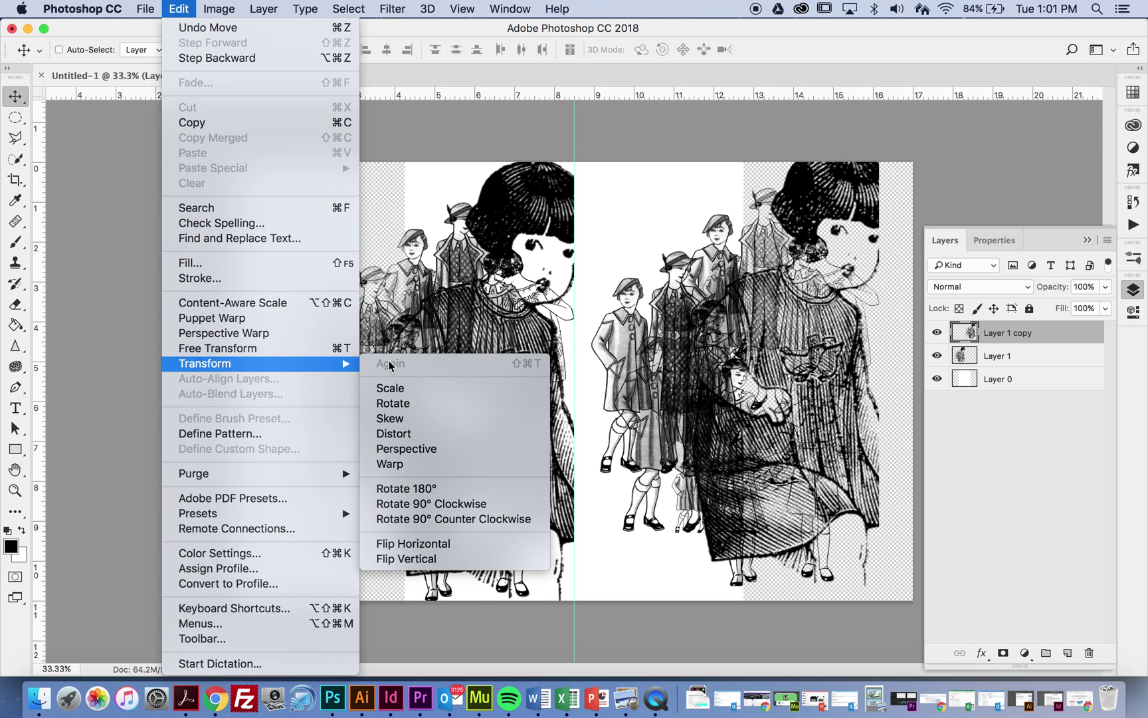
pyautogui.click(399, 543)
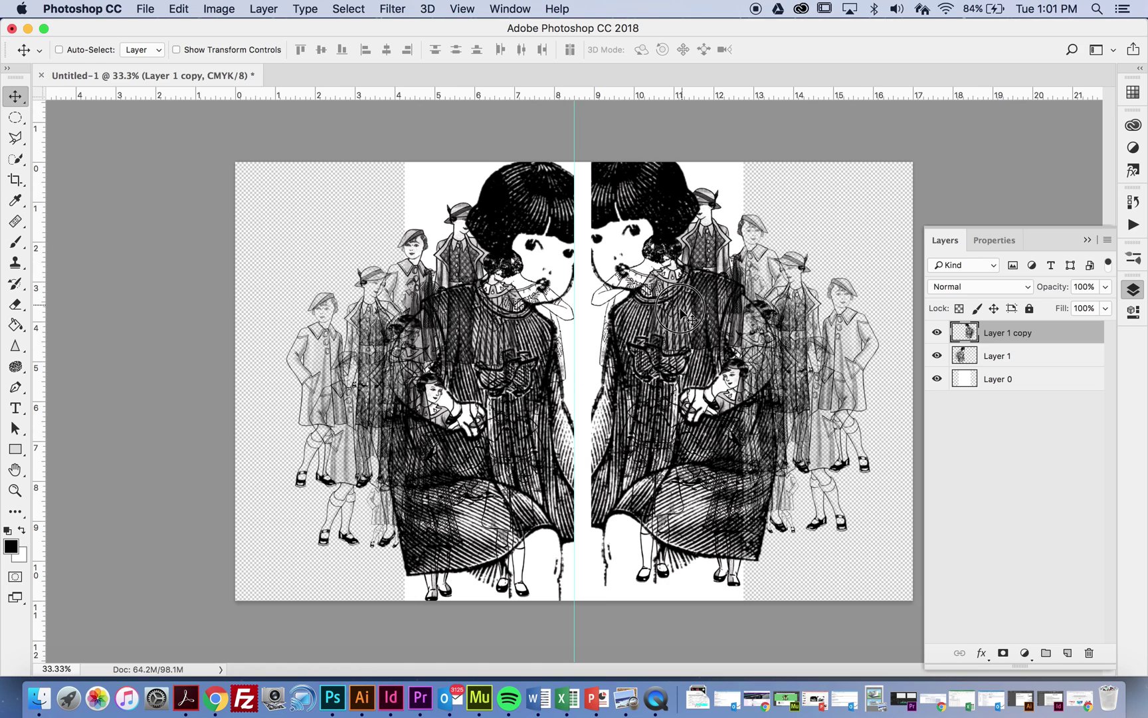
pyautogui.moveTo(687, 315); pyautogui.dragTo(669, 316)
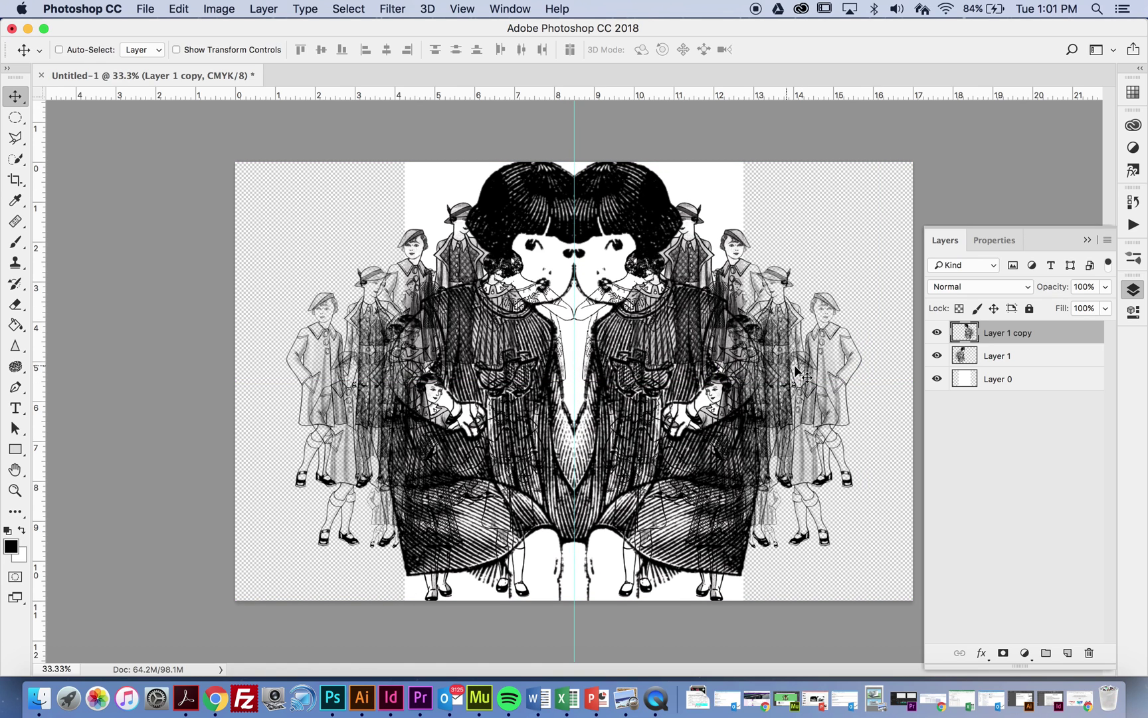
# Stretch the white Layer 0 to 200% width so it fills the canvas edge to edge.
pyautogui.click(967, 380)
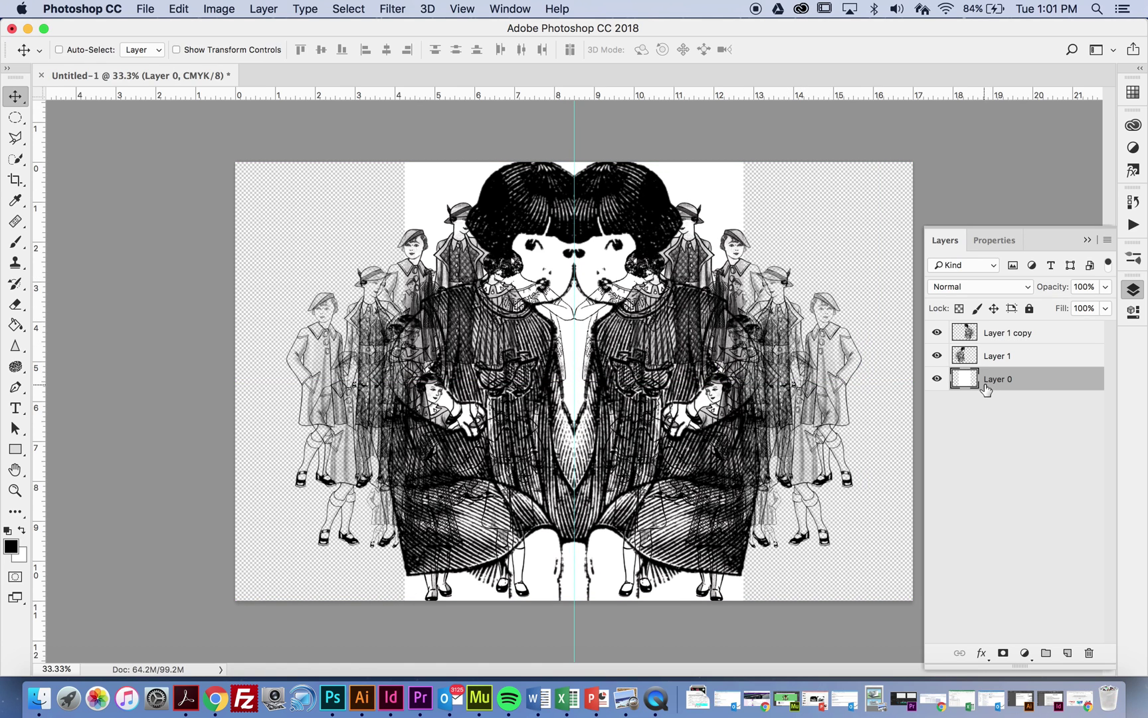
pyautogui.press('super+t')
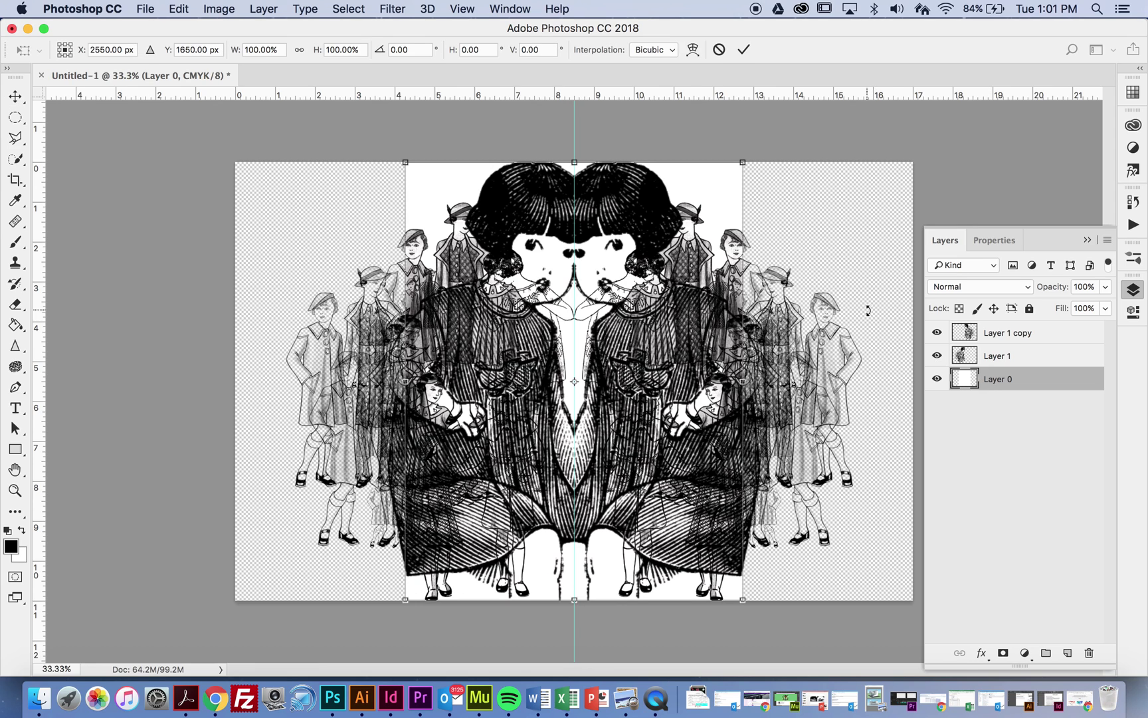
pyautogui.moveTo(406, 383); pyautogui.dragTo(235, 359)
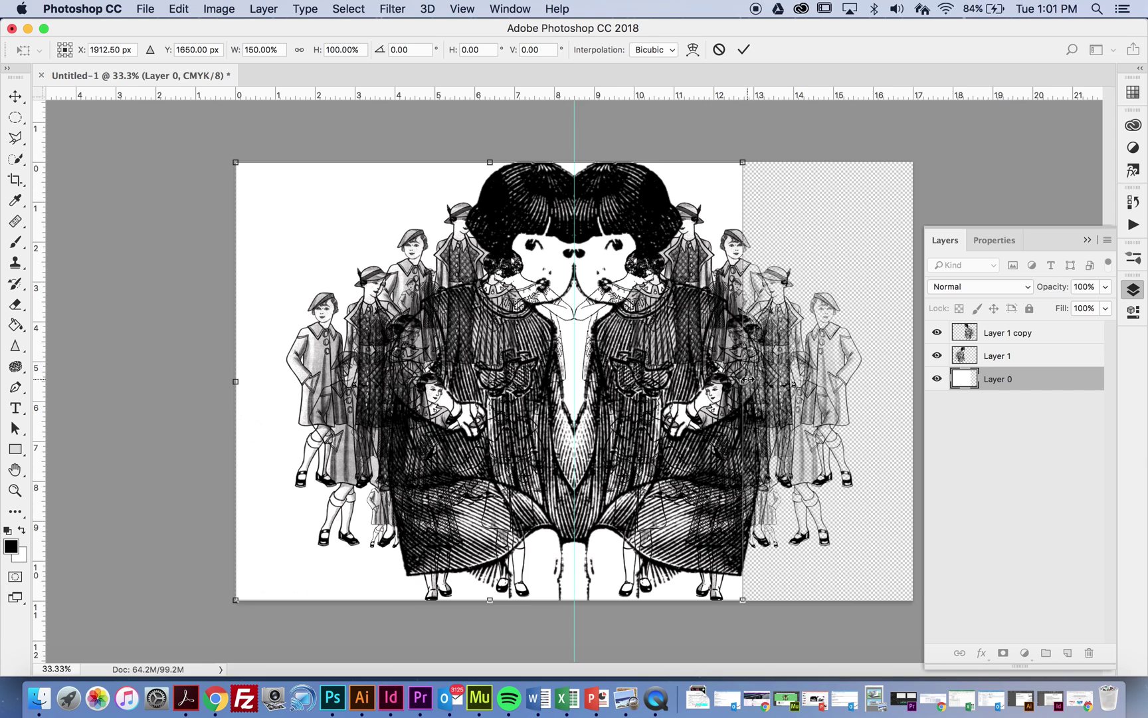
pyautogui.moveTo(742, 382); pyautogui.dragTo(915, 398)
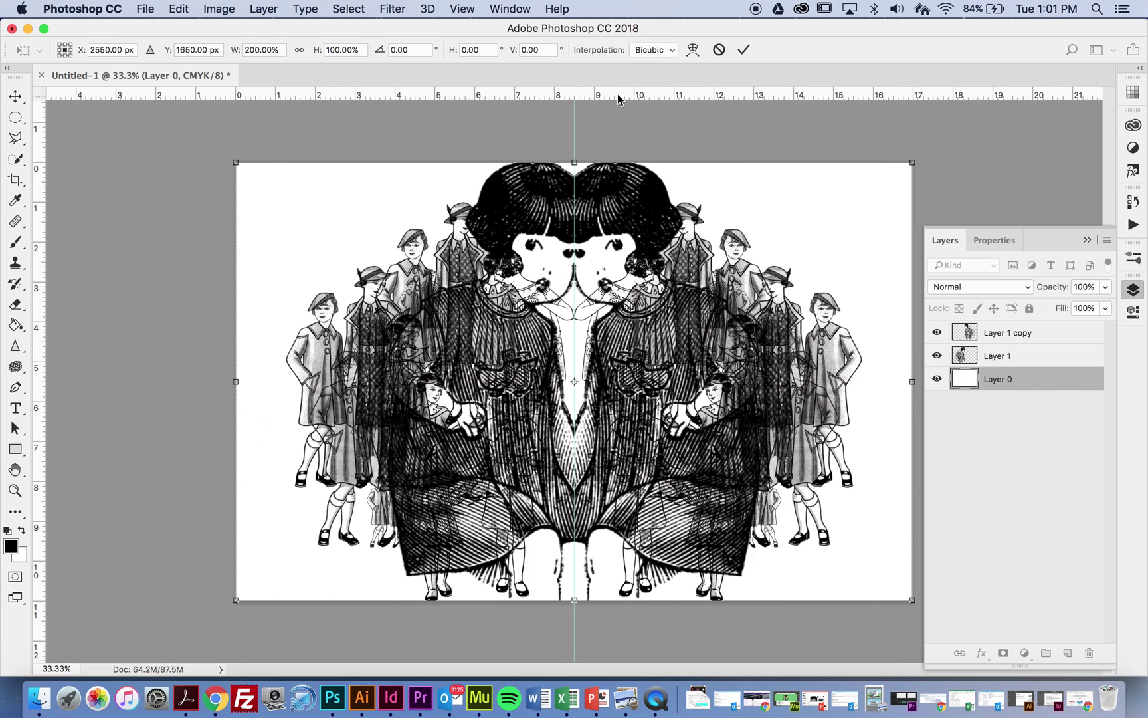
pyautogui.click(15, 96)
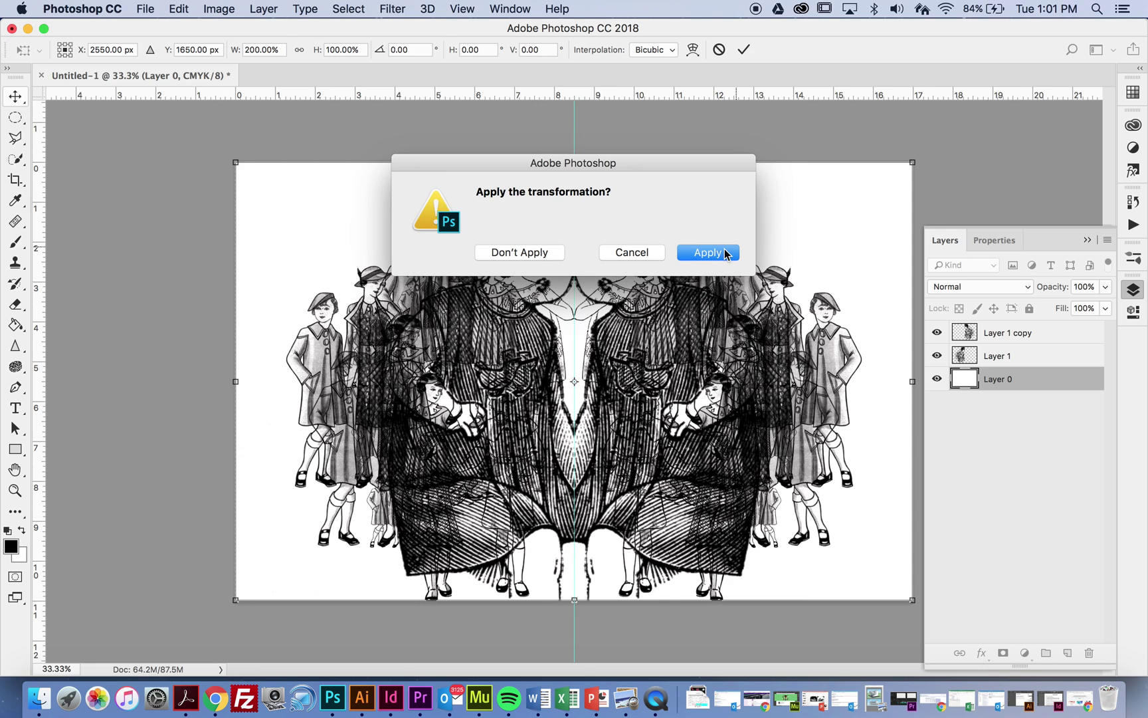
pyautogui.click(726, 253)
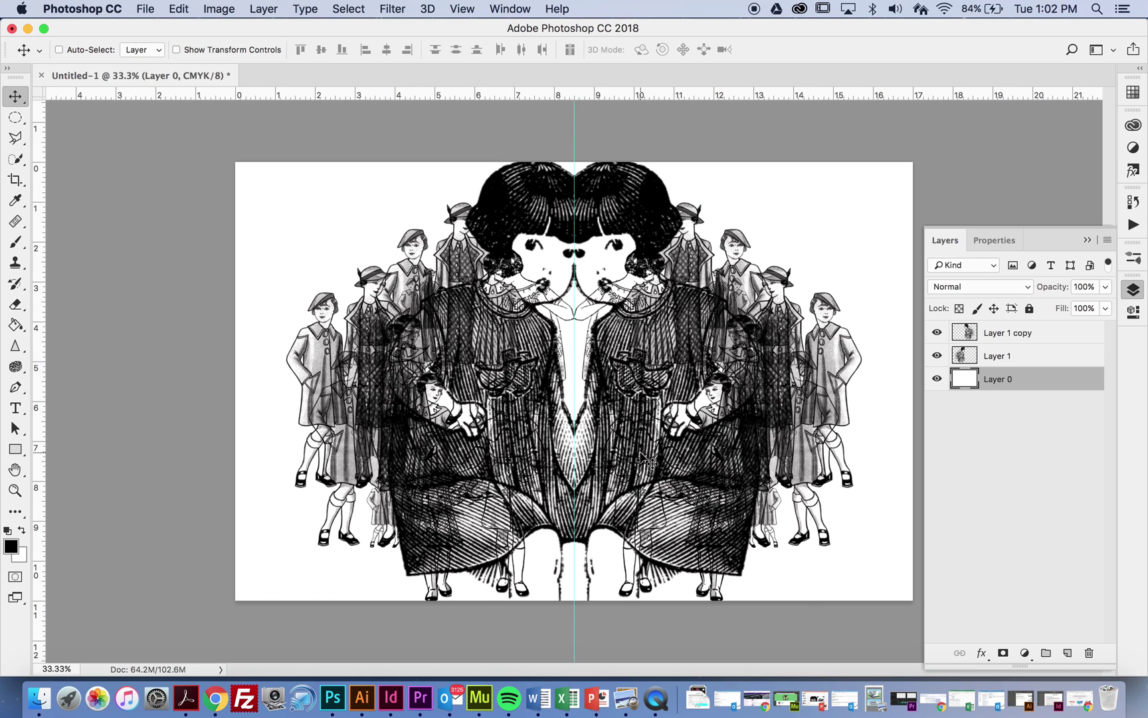
# Save the inkblot as a layered PSD named with the artist's name.
pyautogui.click(147, 10)
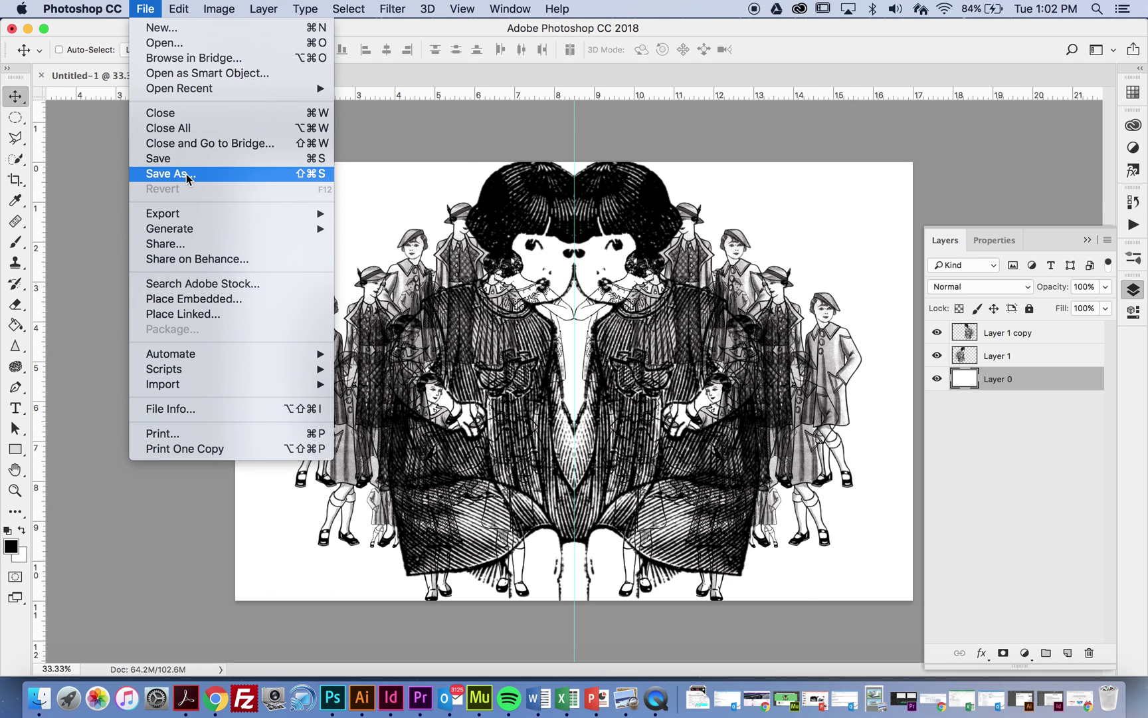
pyautogui.click(189, 174)
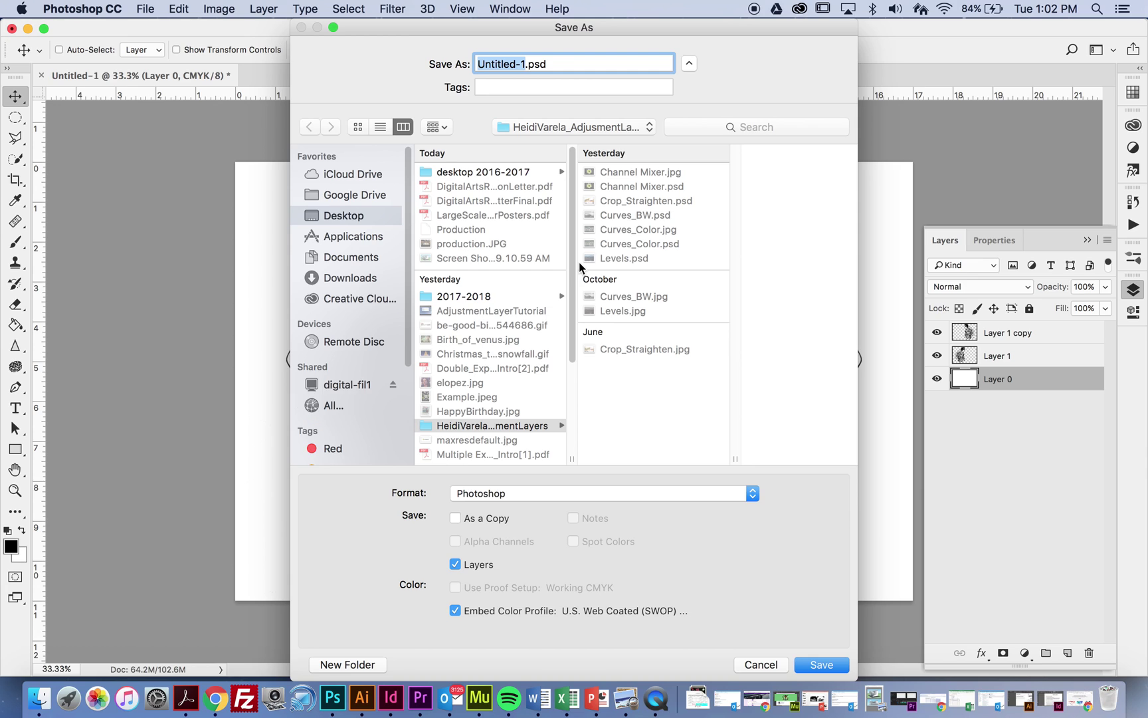
pyautogui.write('HeidiVarela_InkBlot_Da')
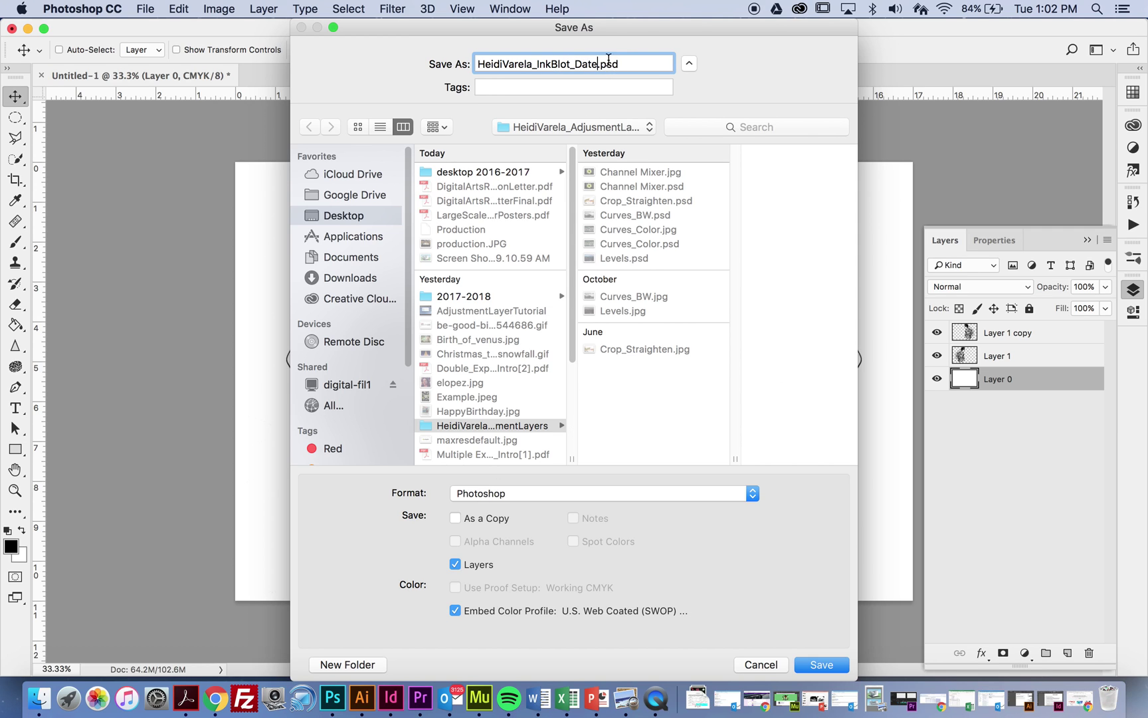
pyautogui.click(827, 665)
pyautogui.click(959, 337)
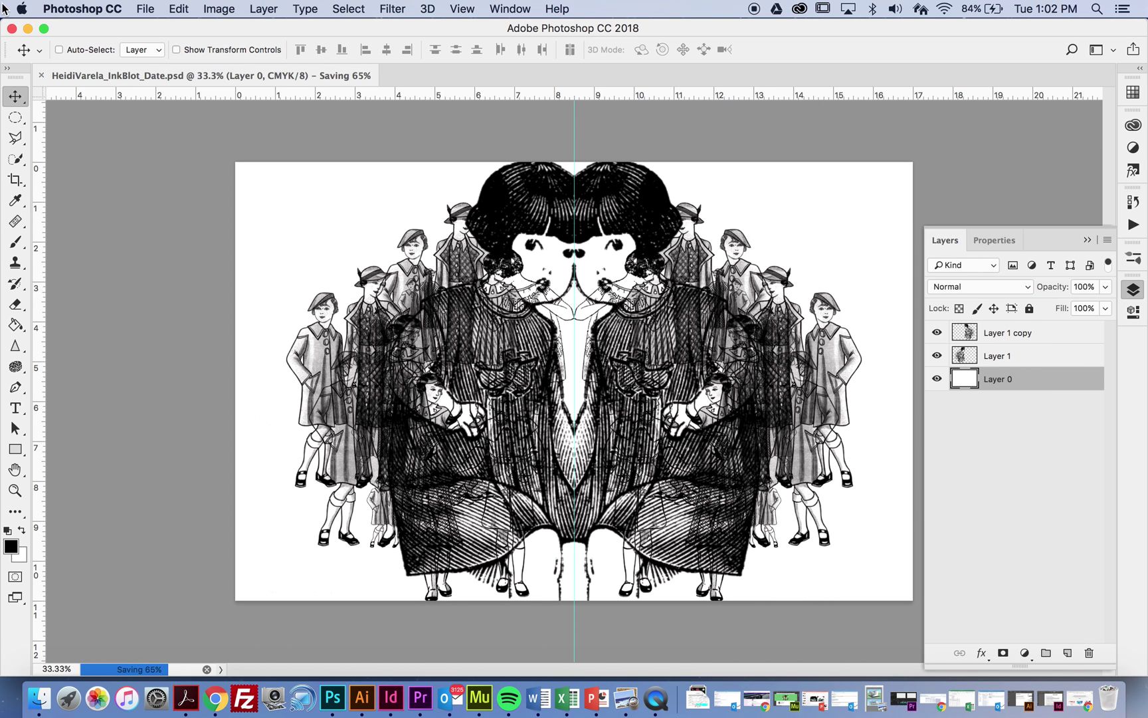
# Save a JPEG copy of the inkblot.
pyautogui.click(143, 10)
pyautogui.click(156, 181)
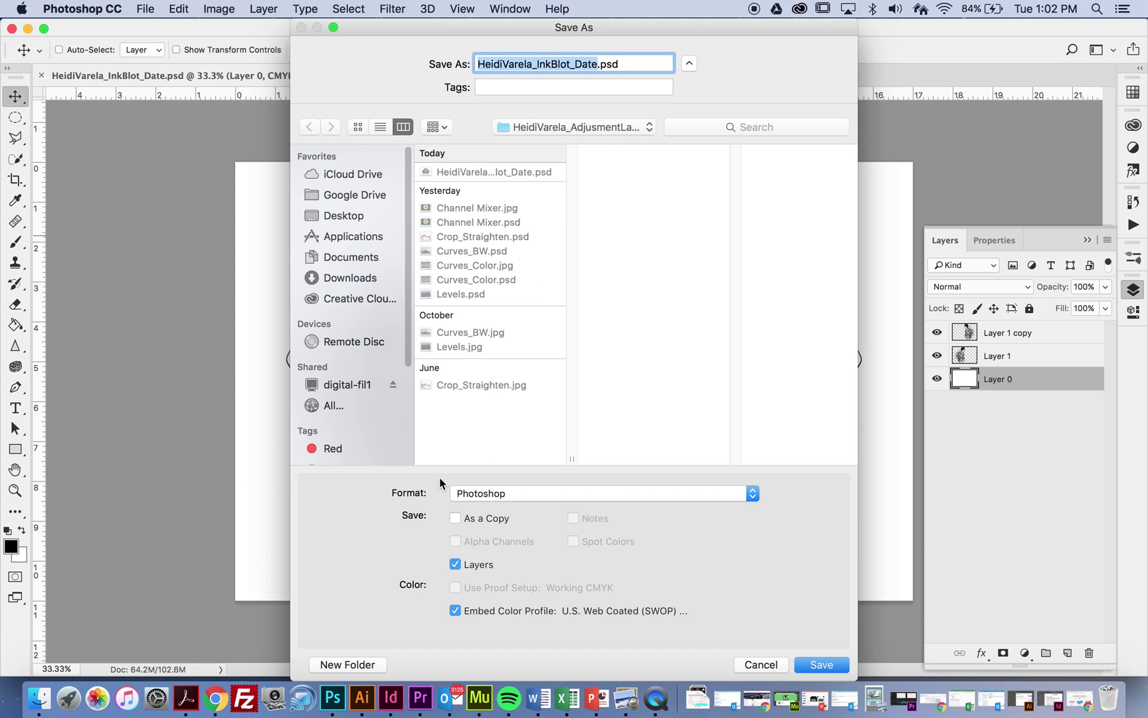
pyautogui.click(466, 494)
pyautogui.click(481, 537)
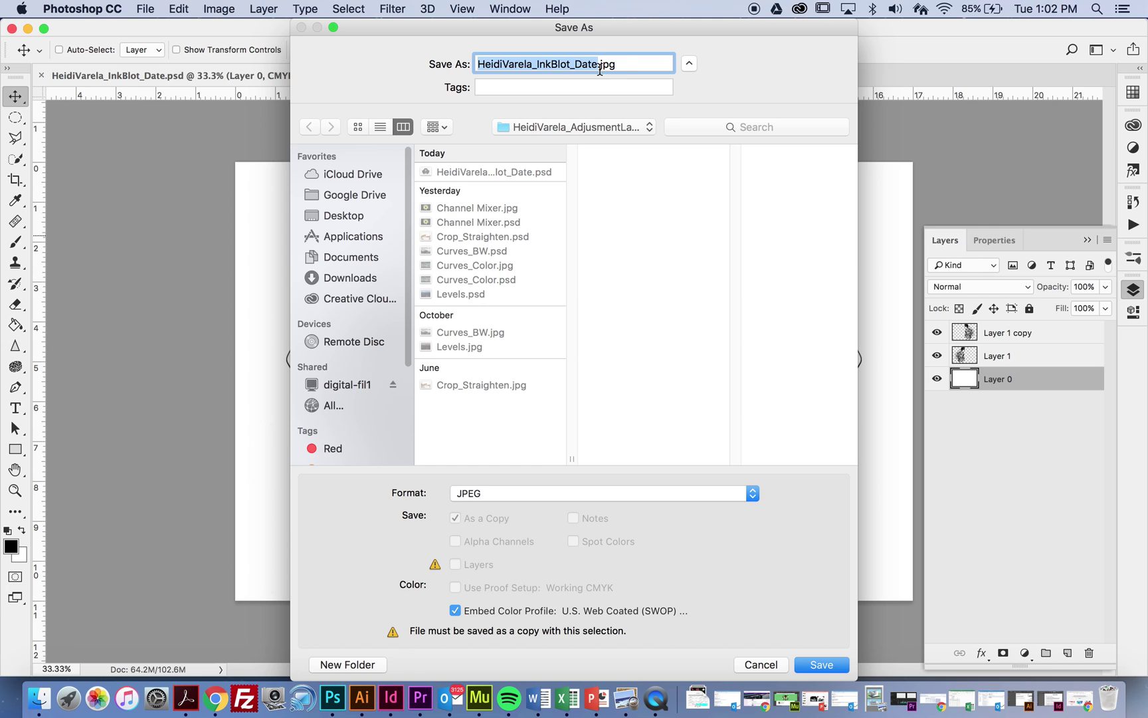
pyautogui.click(817, 659)
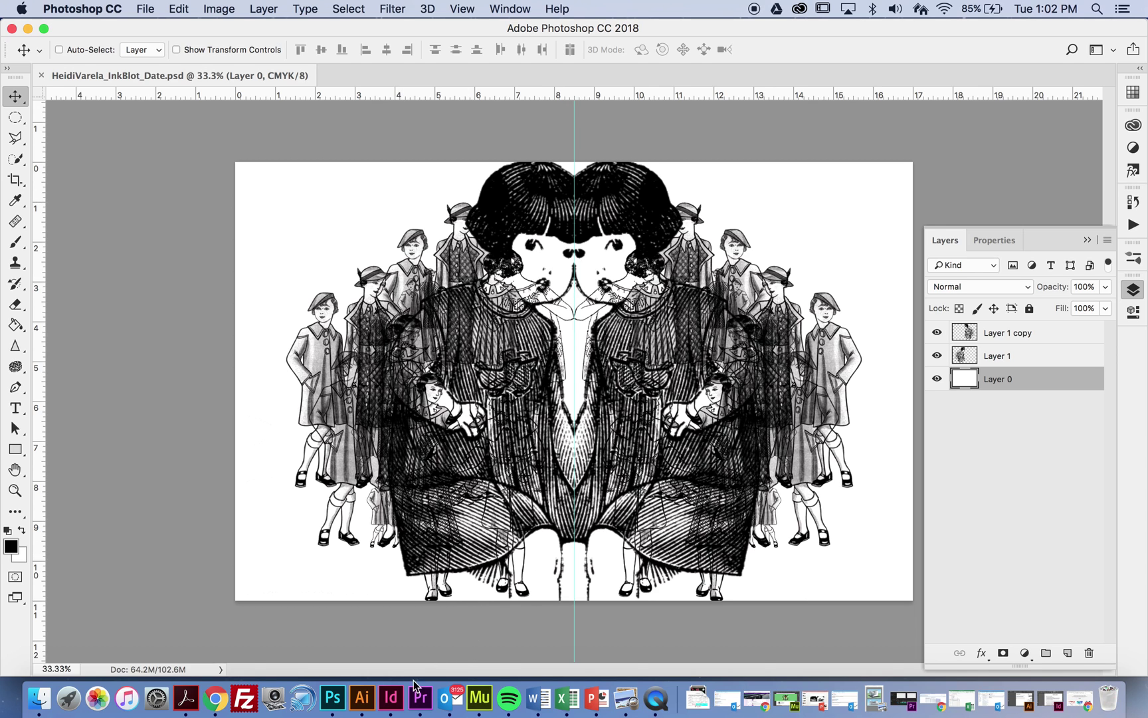
# Scroll through the inkblot worksheet PDF in Acrobat, then return to the inkblot in Photoshop.
pyautogui.click(186, 699)
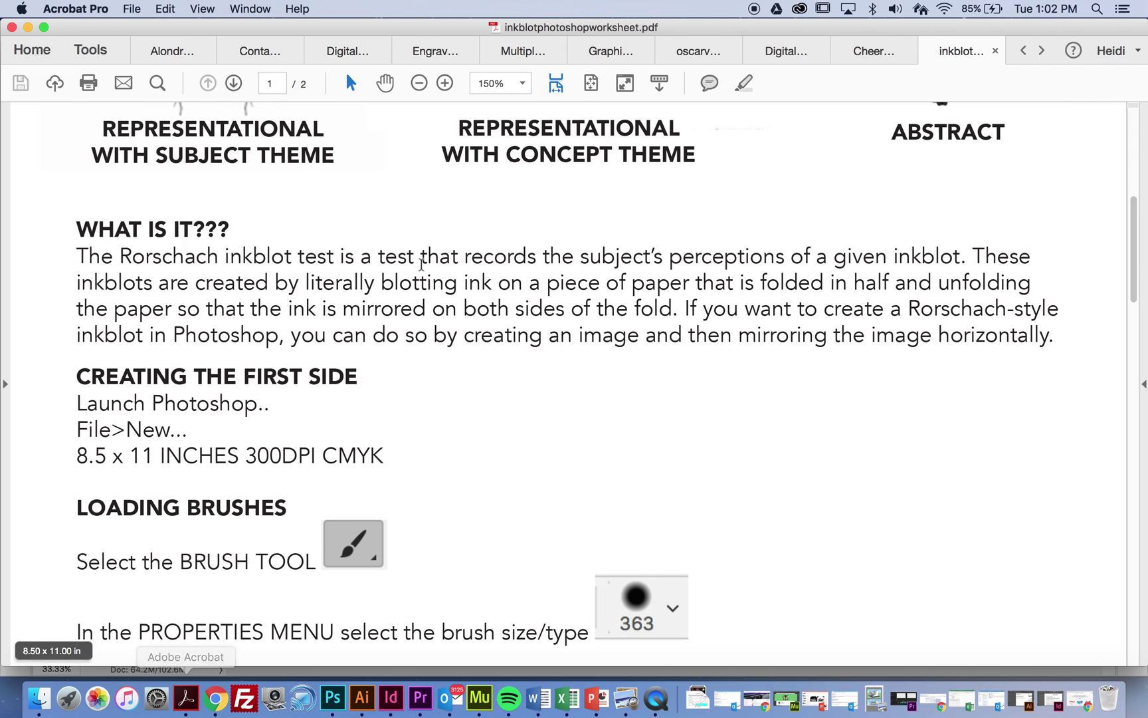
pyautogui.scroll(10, 423, 263)
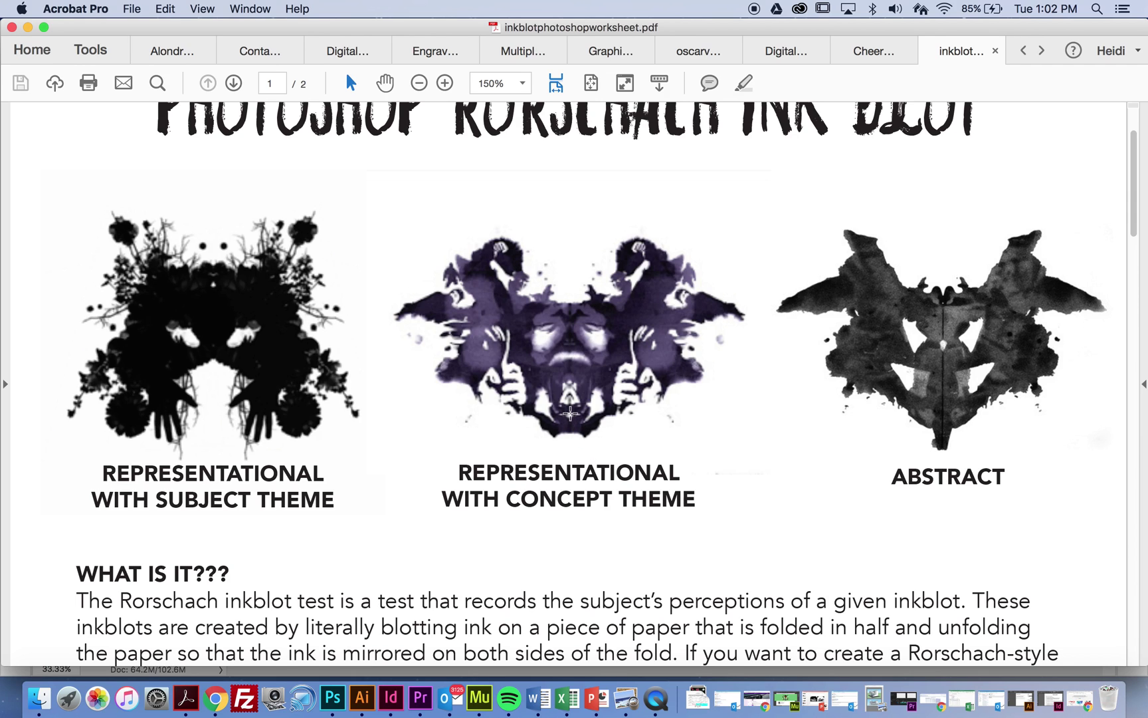
pyautogui.scroll(-3, 569, 412)
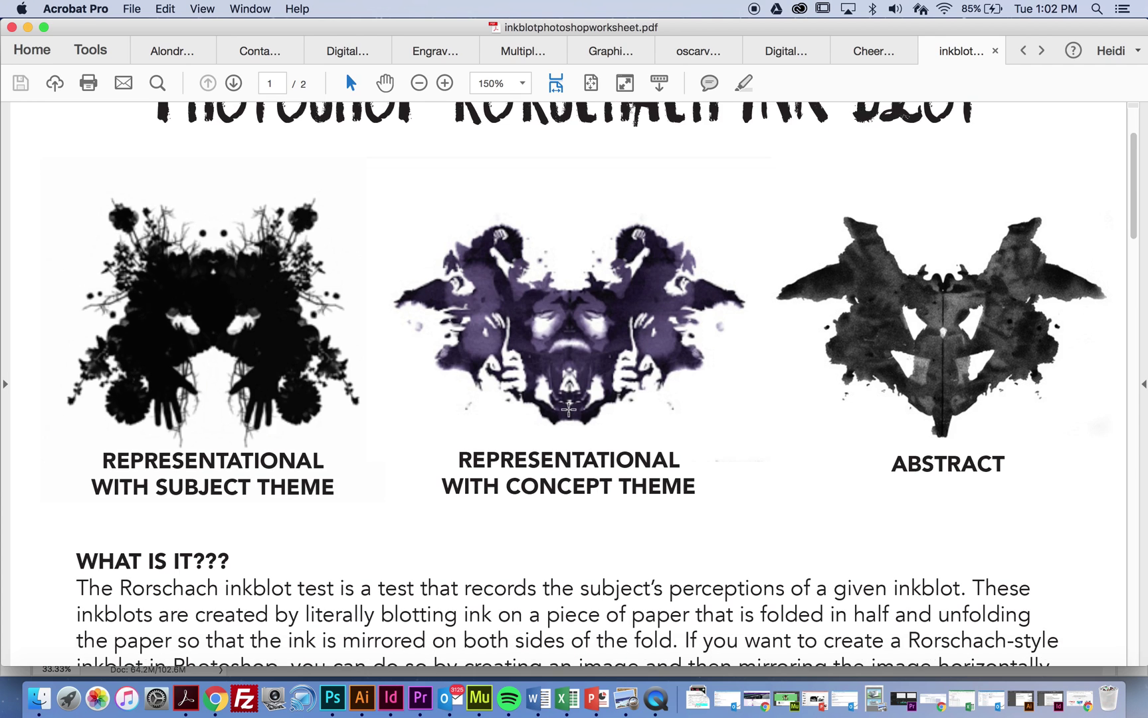
pyautogui.scroll(-2, 568, 409)
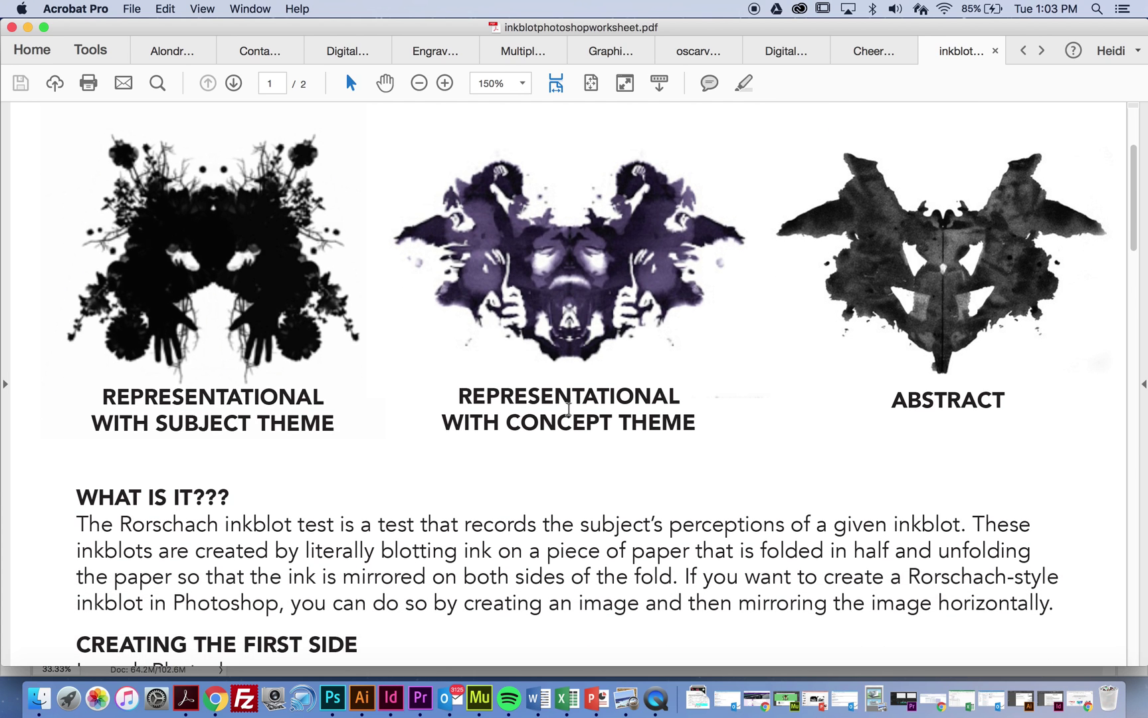
pyautogui.click(334, 695)
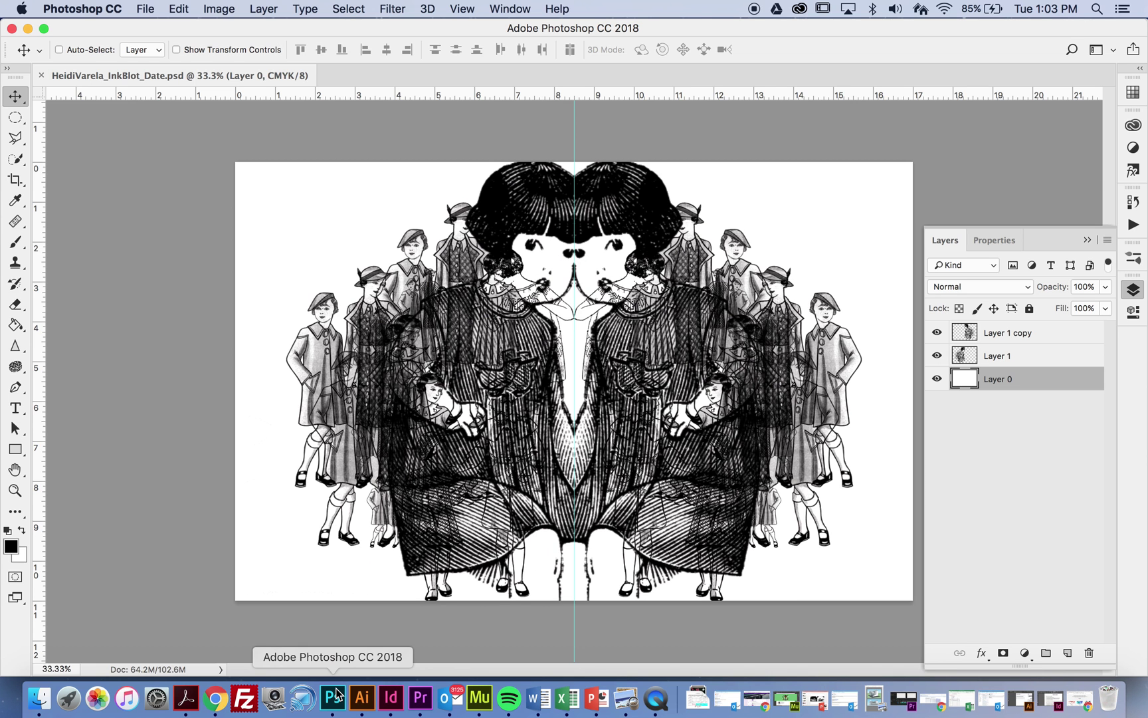